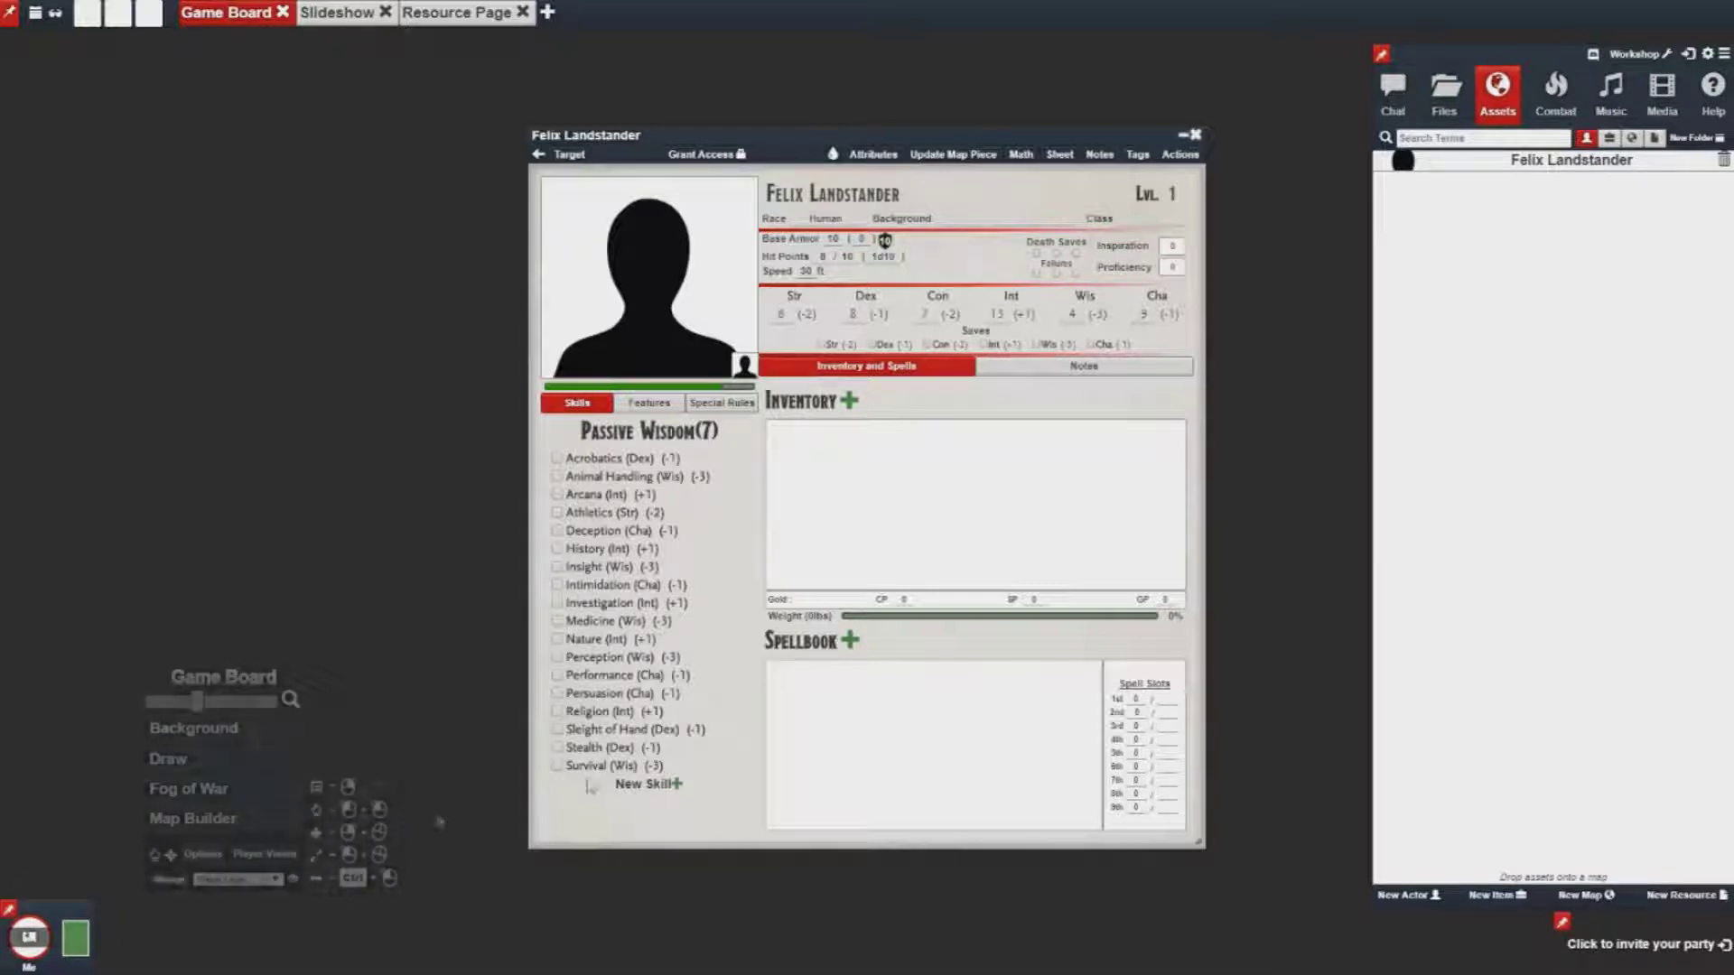
Review the character's attribute list, automatic calculations and sheet editing view, and return to the normal character sheet
{"action": "left_click", "coordinate": [873, 155]}
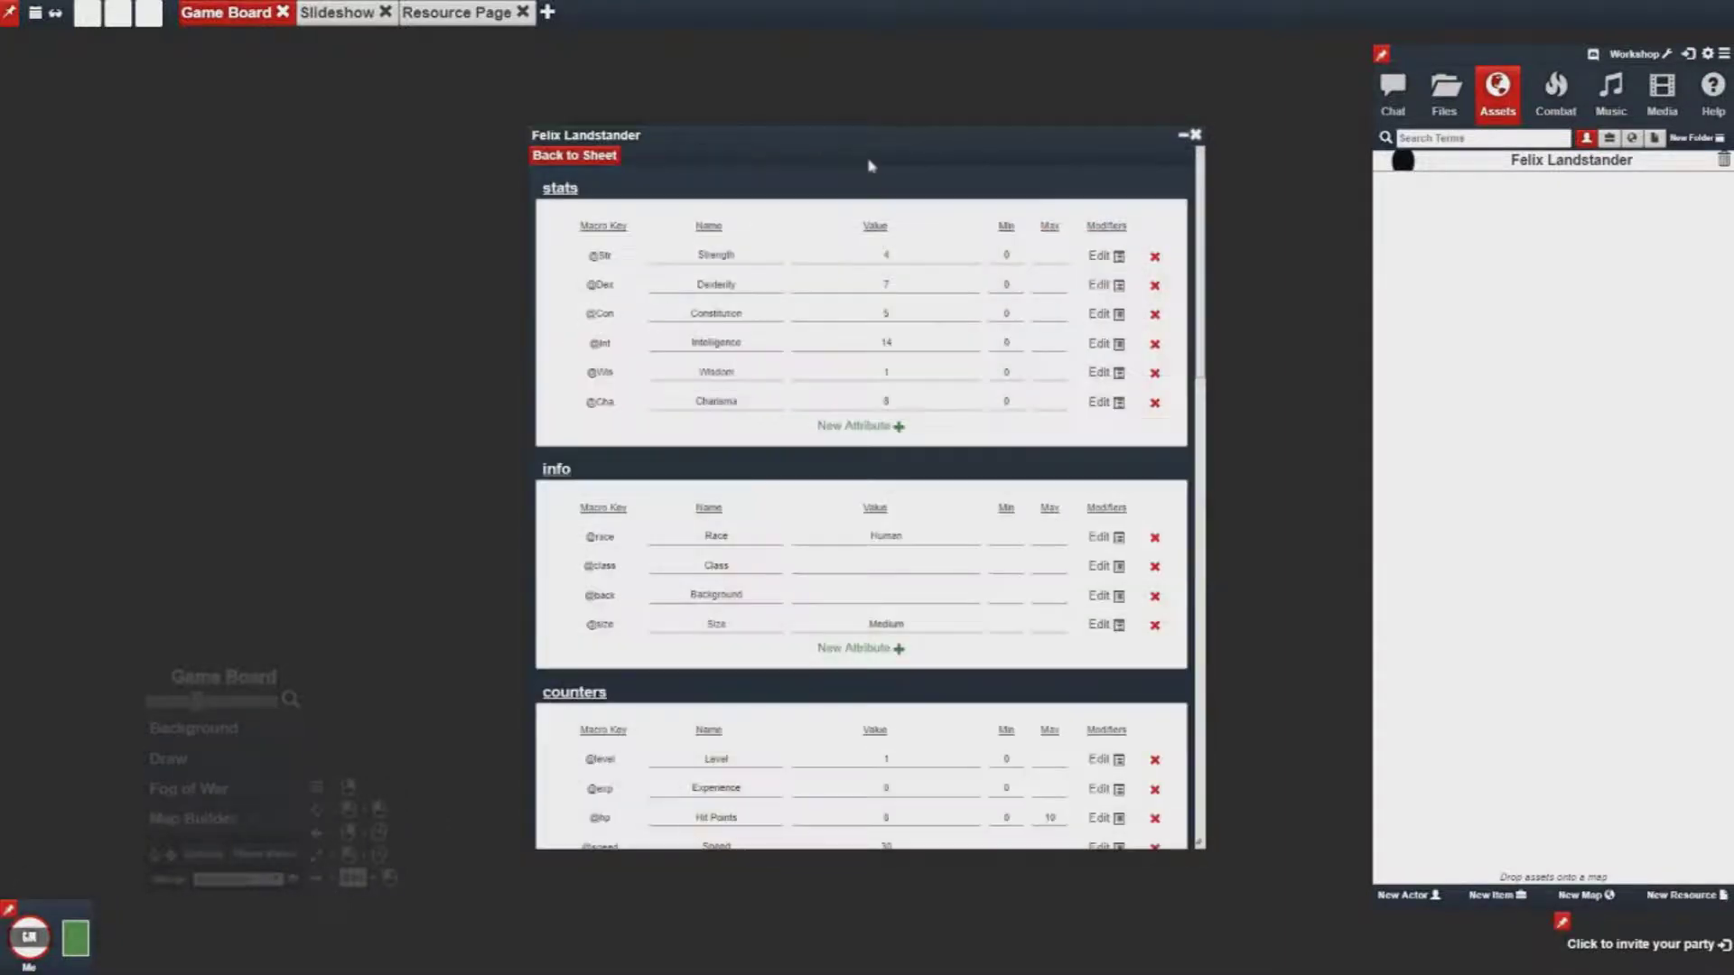
{"action": "left_click", "coordinate": [601, 161]}
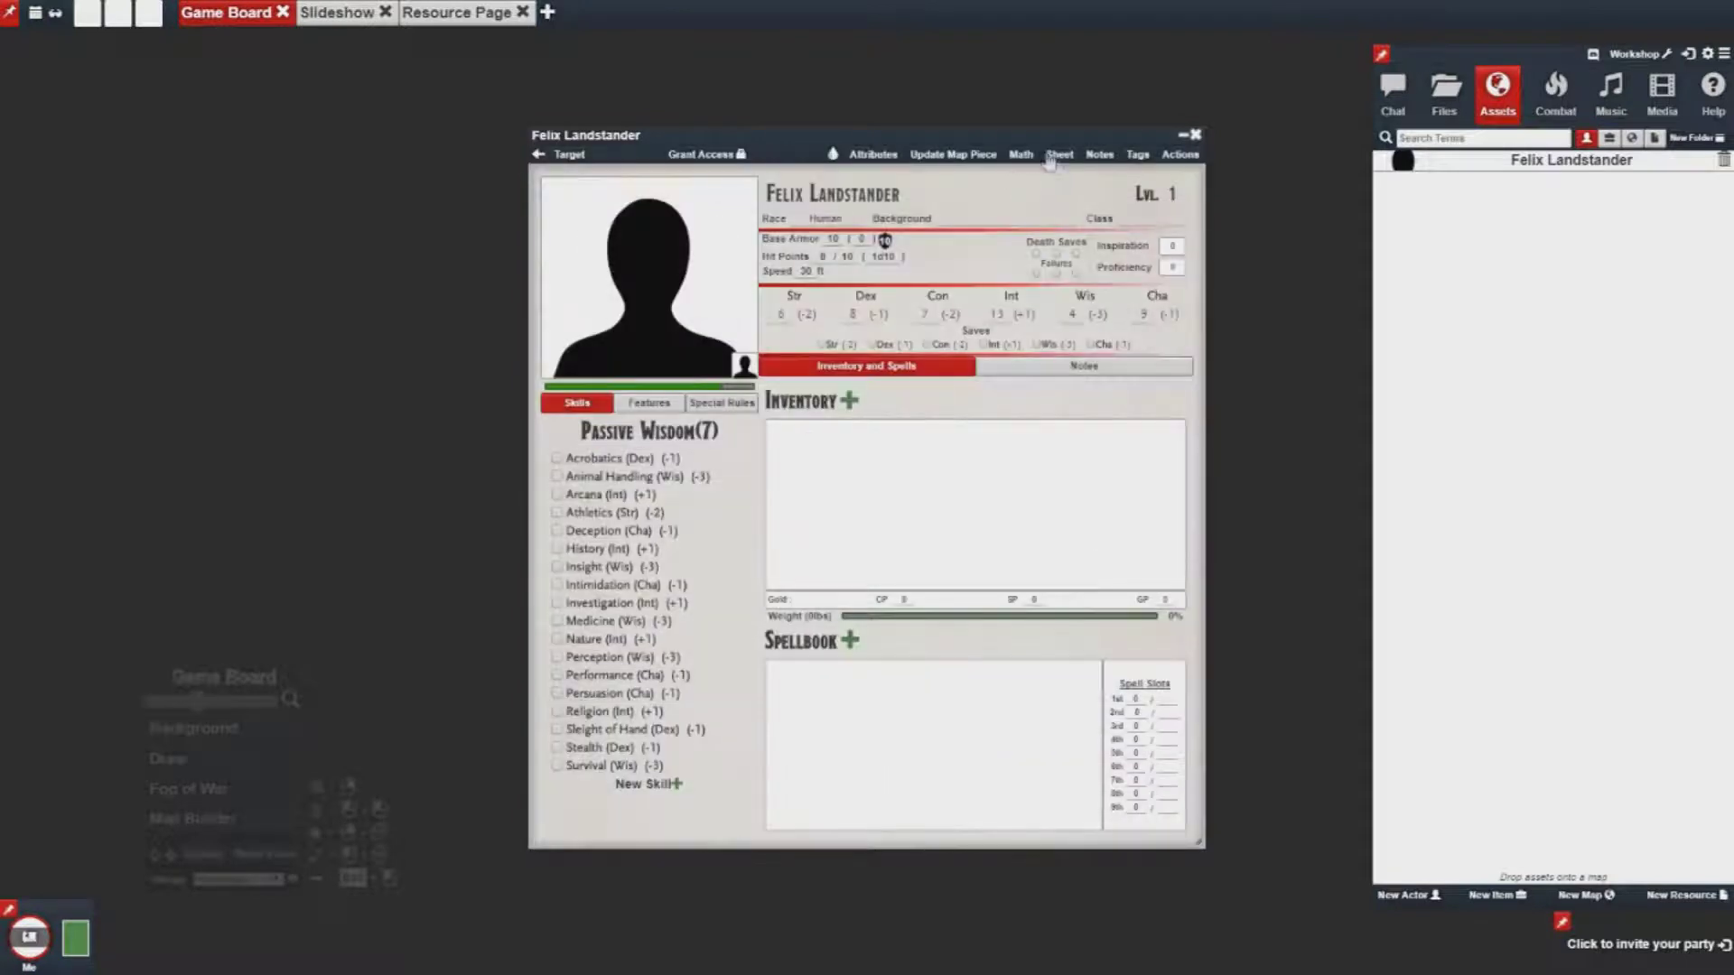
{"action": "left_click", "coordinate": [1041, 156]}
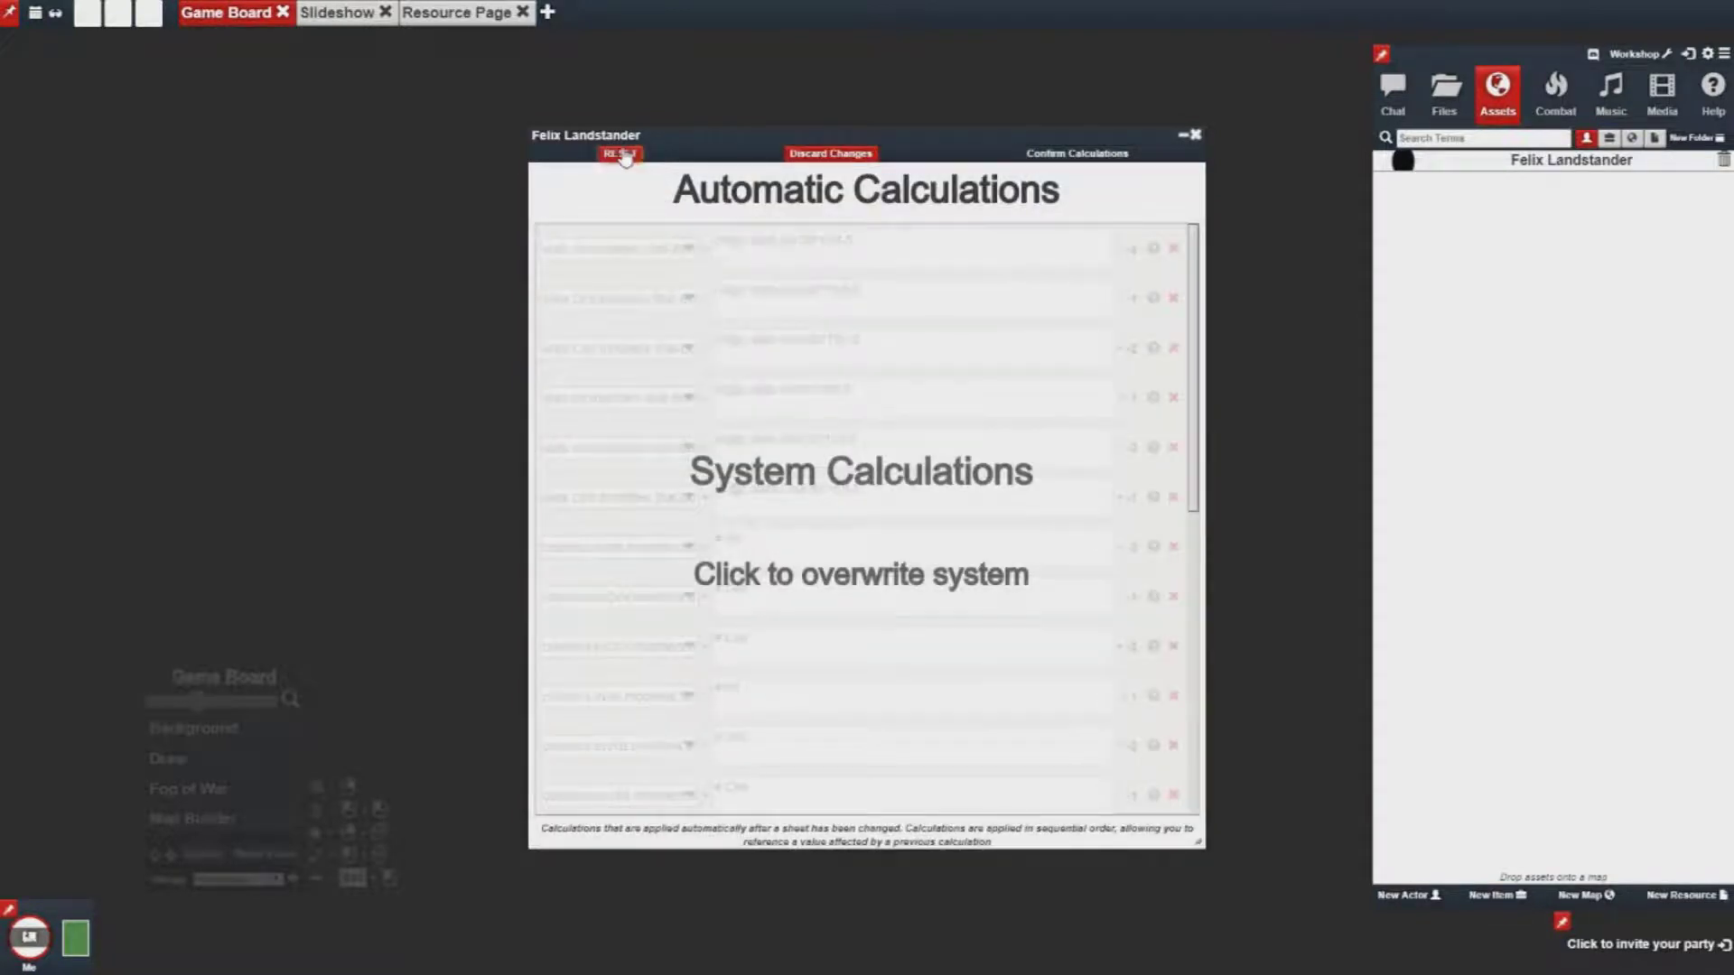
{"action": "left_click", "coordinate": [1055, 159]}
{"action": "left_click", "coordinate": [1058, 162]}
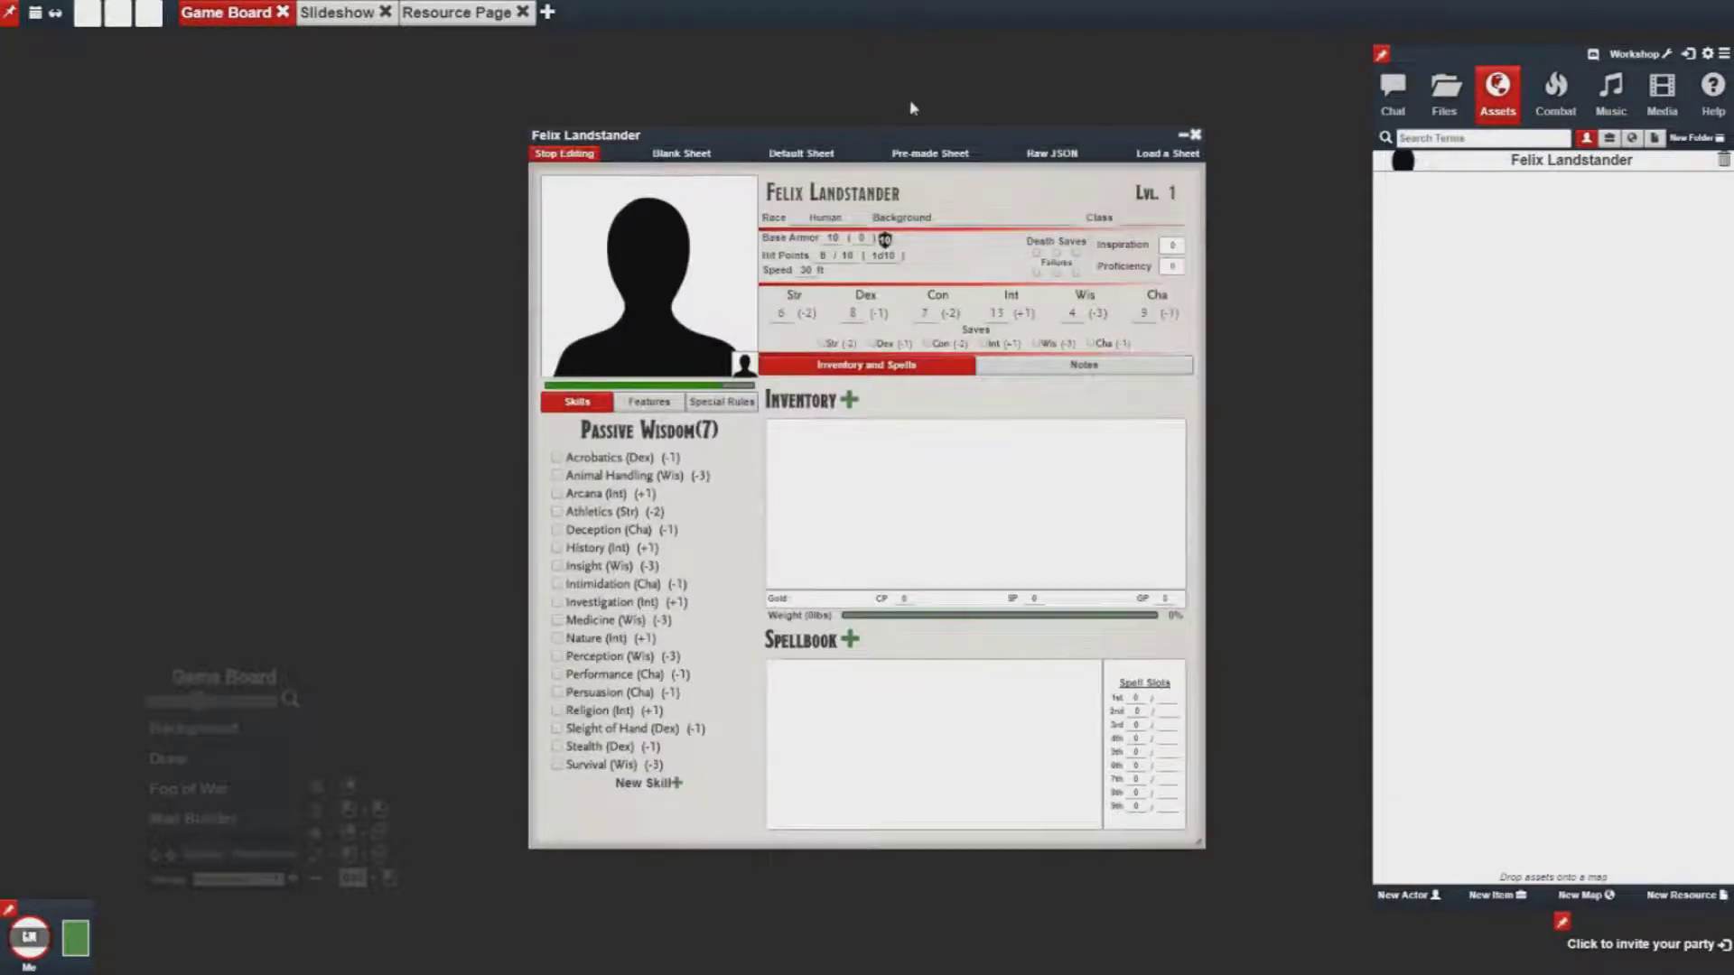
{"action": "left_click", "coordinate": [573, 155]}
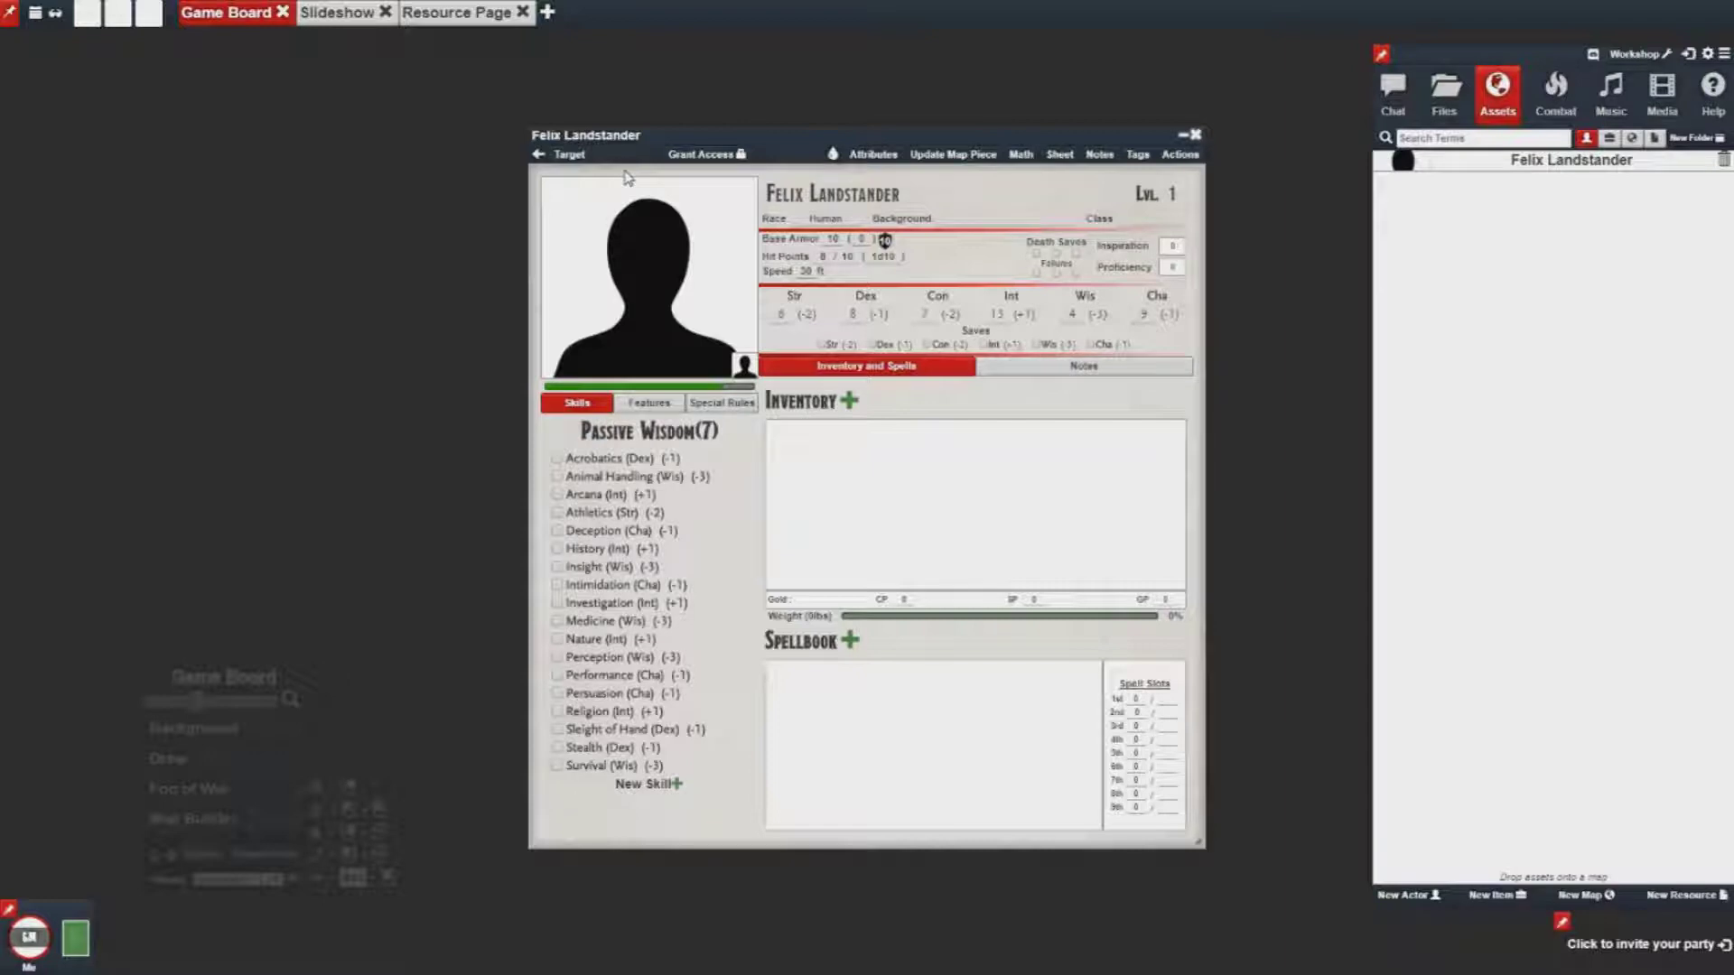
Put the character sheet into editing mode and look at the element options for the name field without changing it
{"action": "left_click", "coordinate": [1061, 165]}
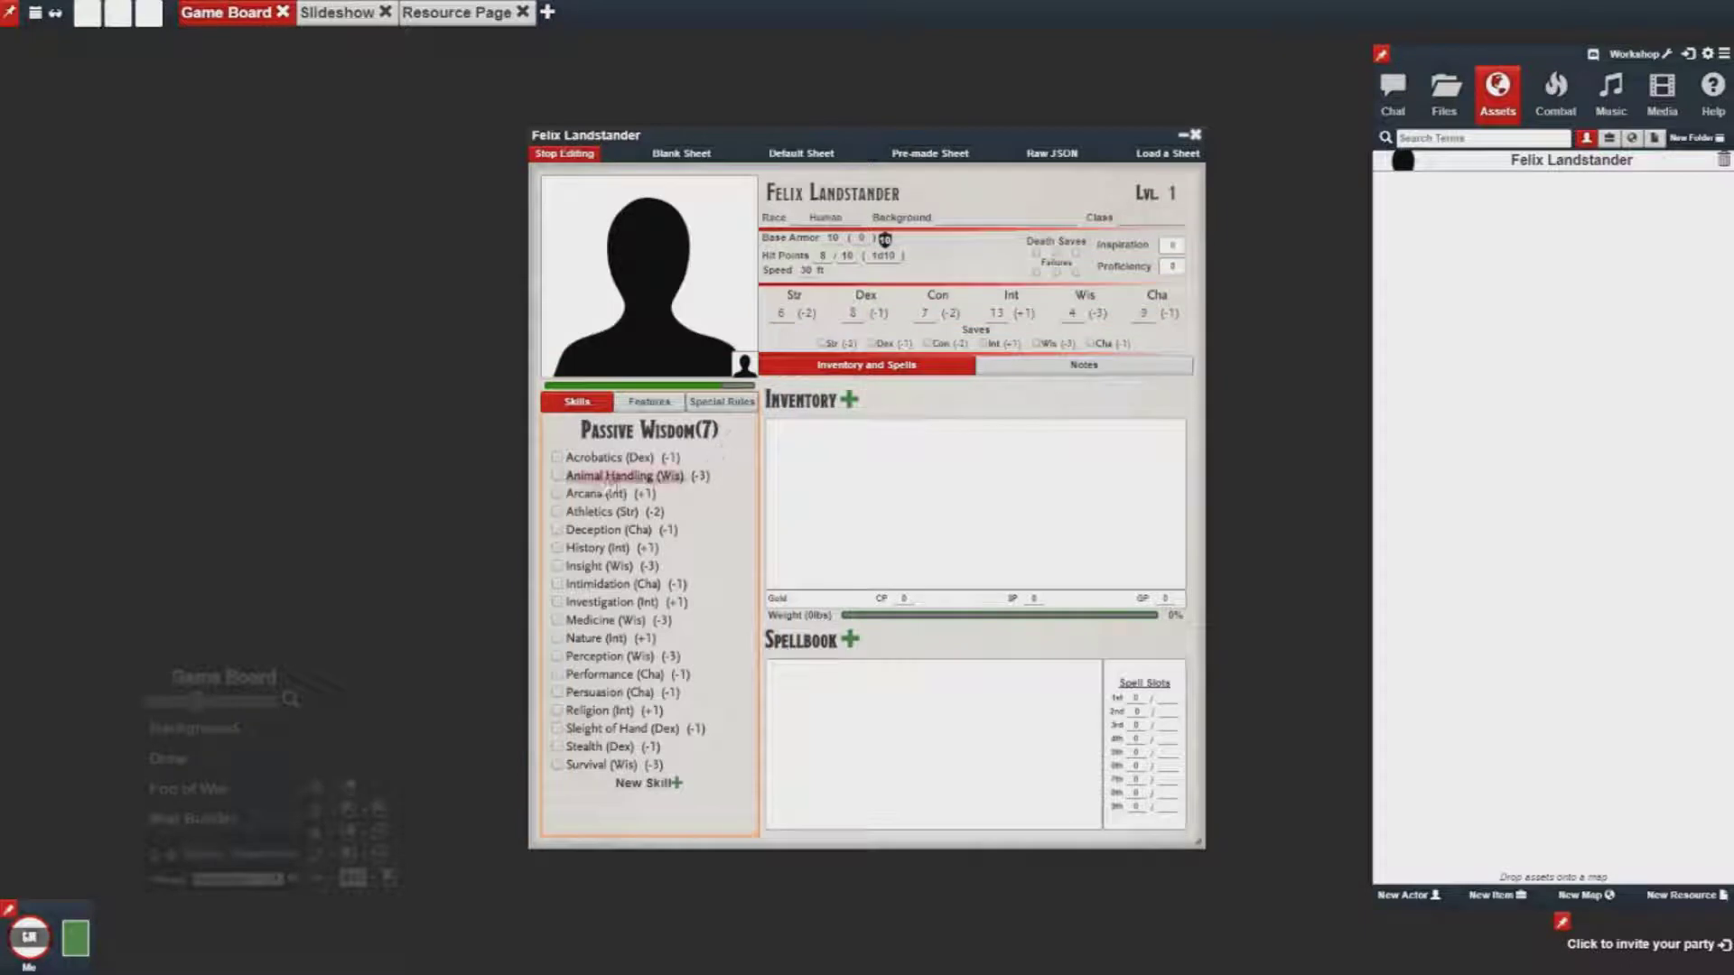
{"action": "left_click", "coordinate": [1009, 199]}
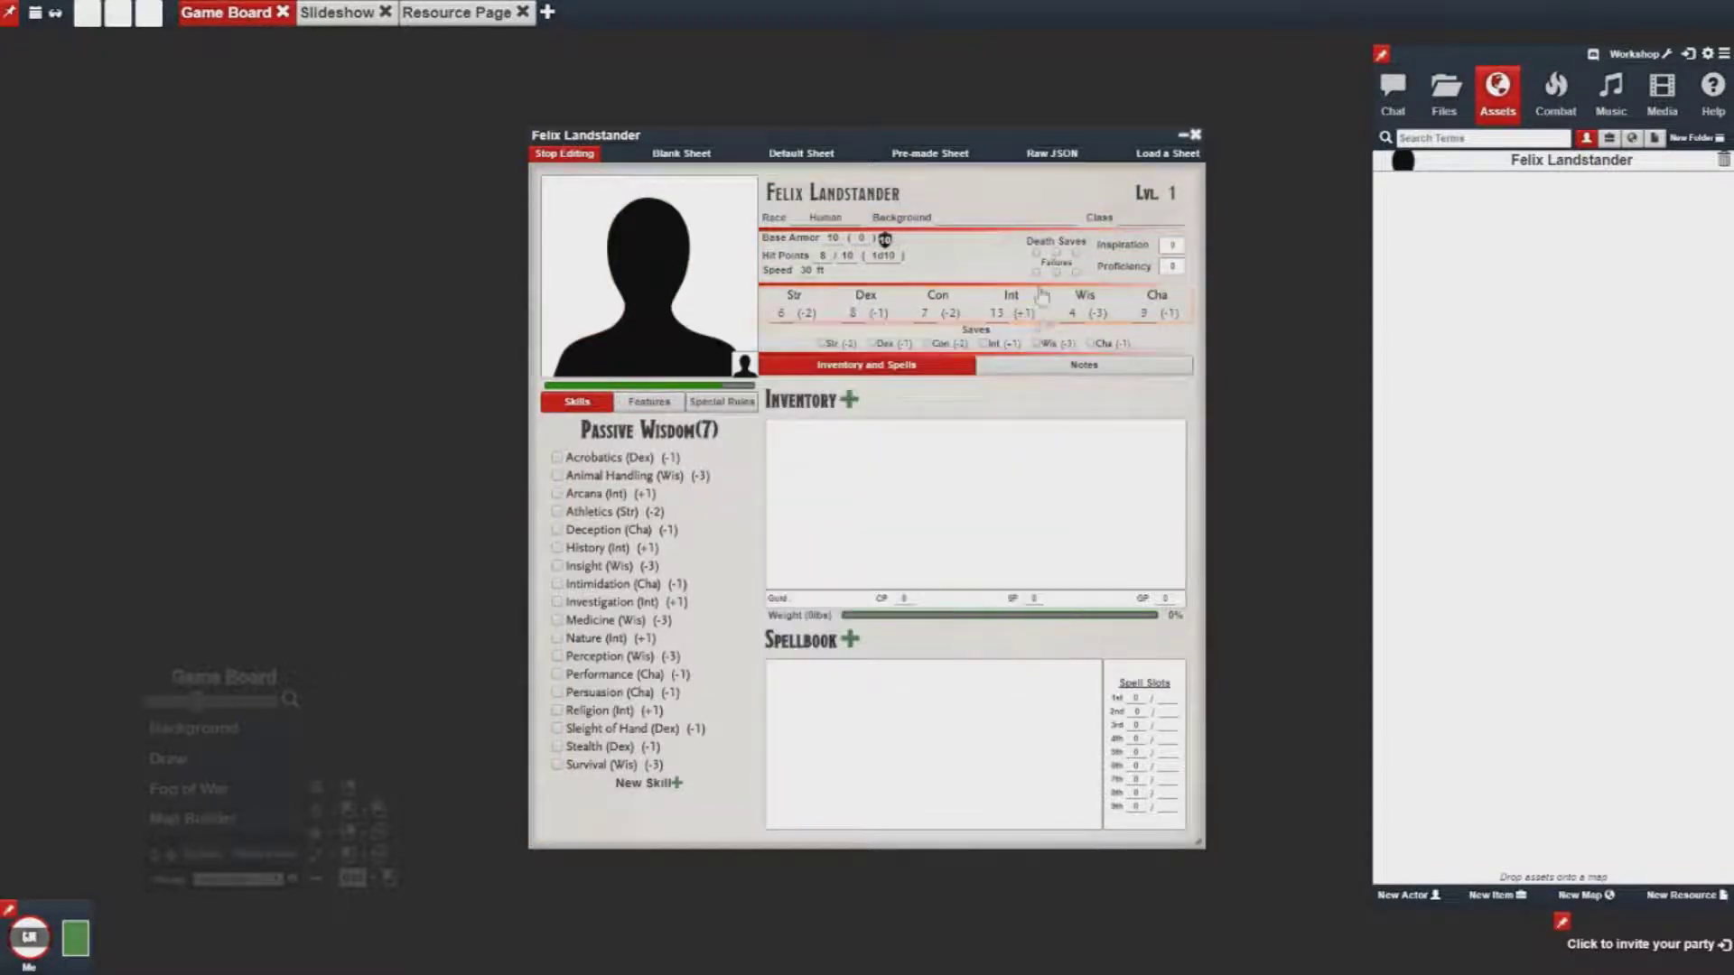
{"action": "left_click", "coordinate": [1037, 329]}
{"action": "right_click", "coordinate": [1035, 204]}
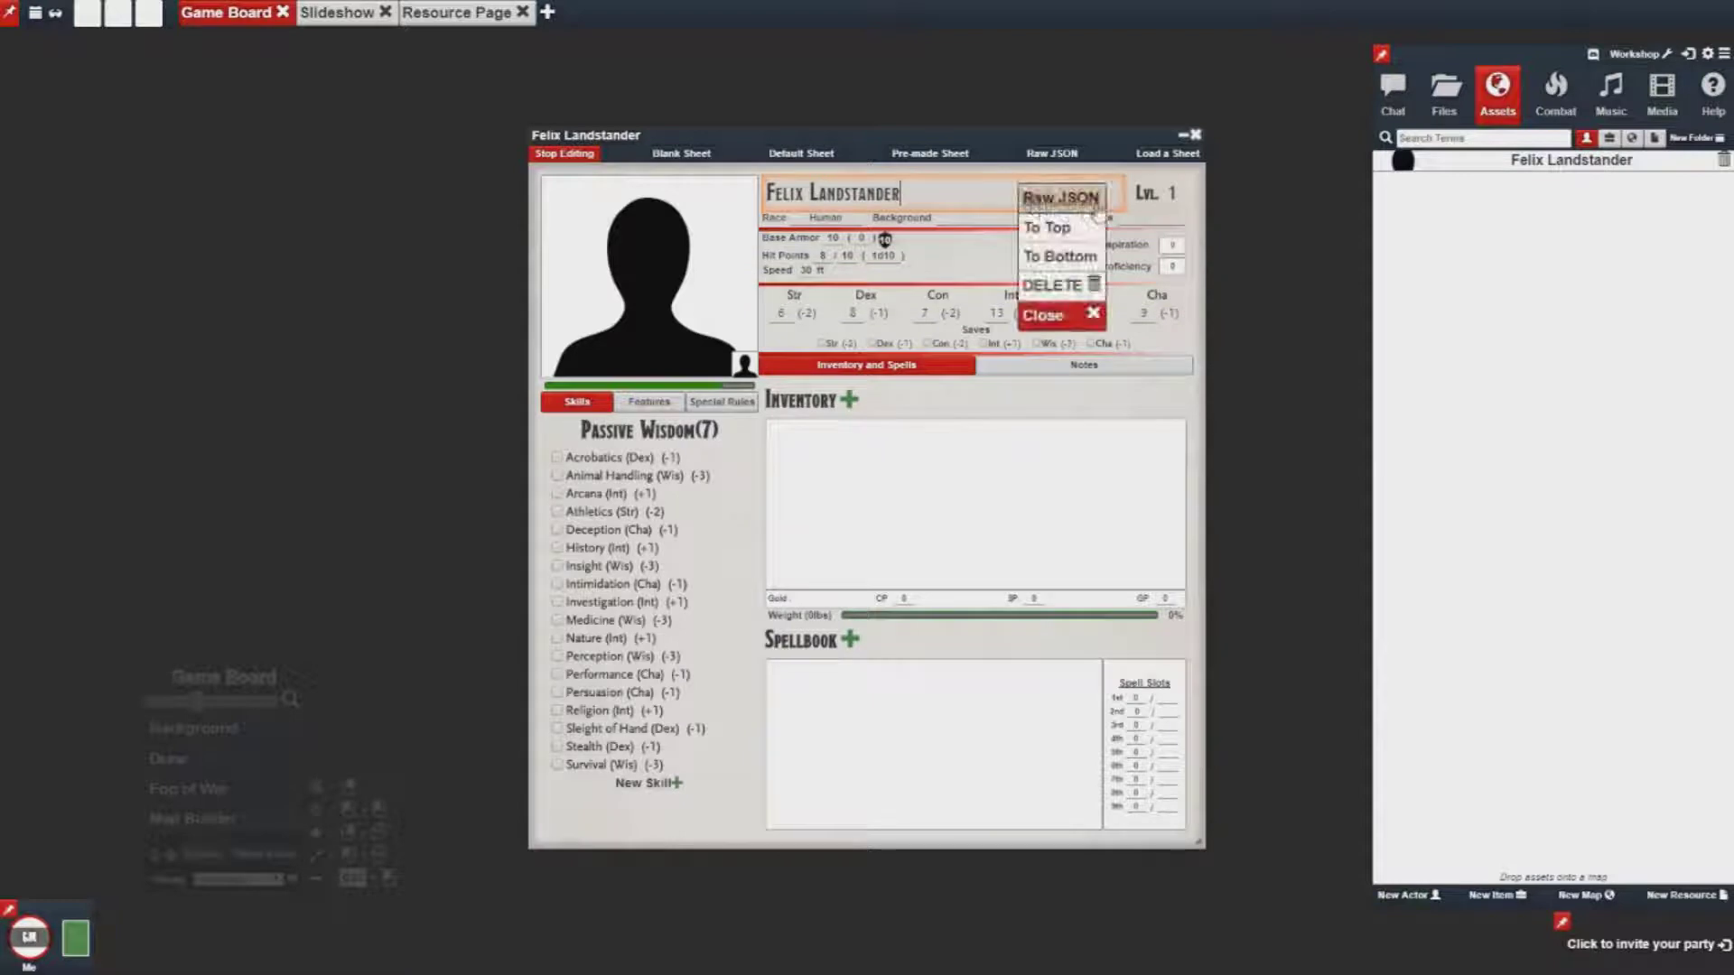
{"action": "left_click", "coordinate": [1040, 314]}
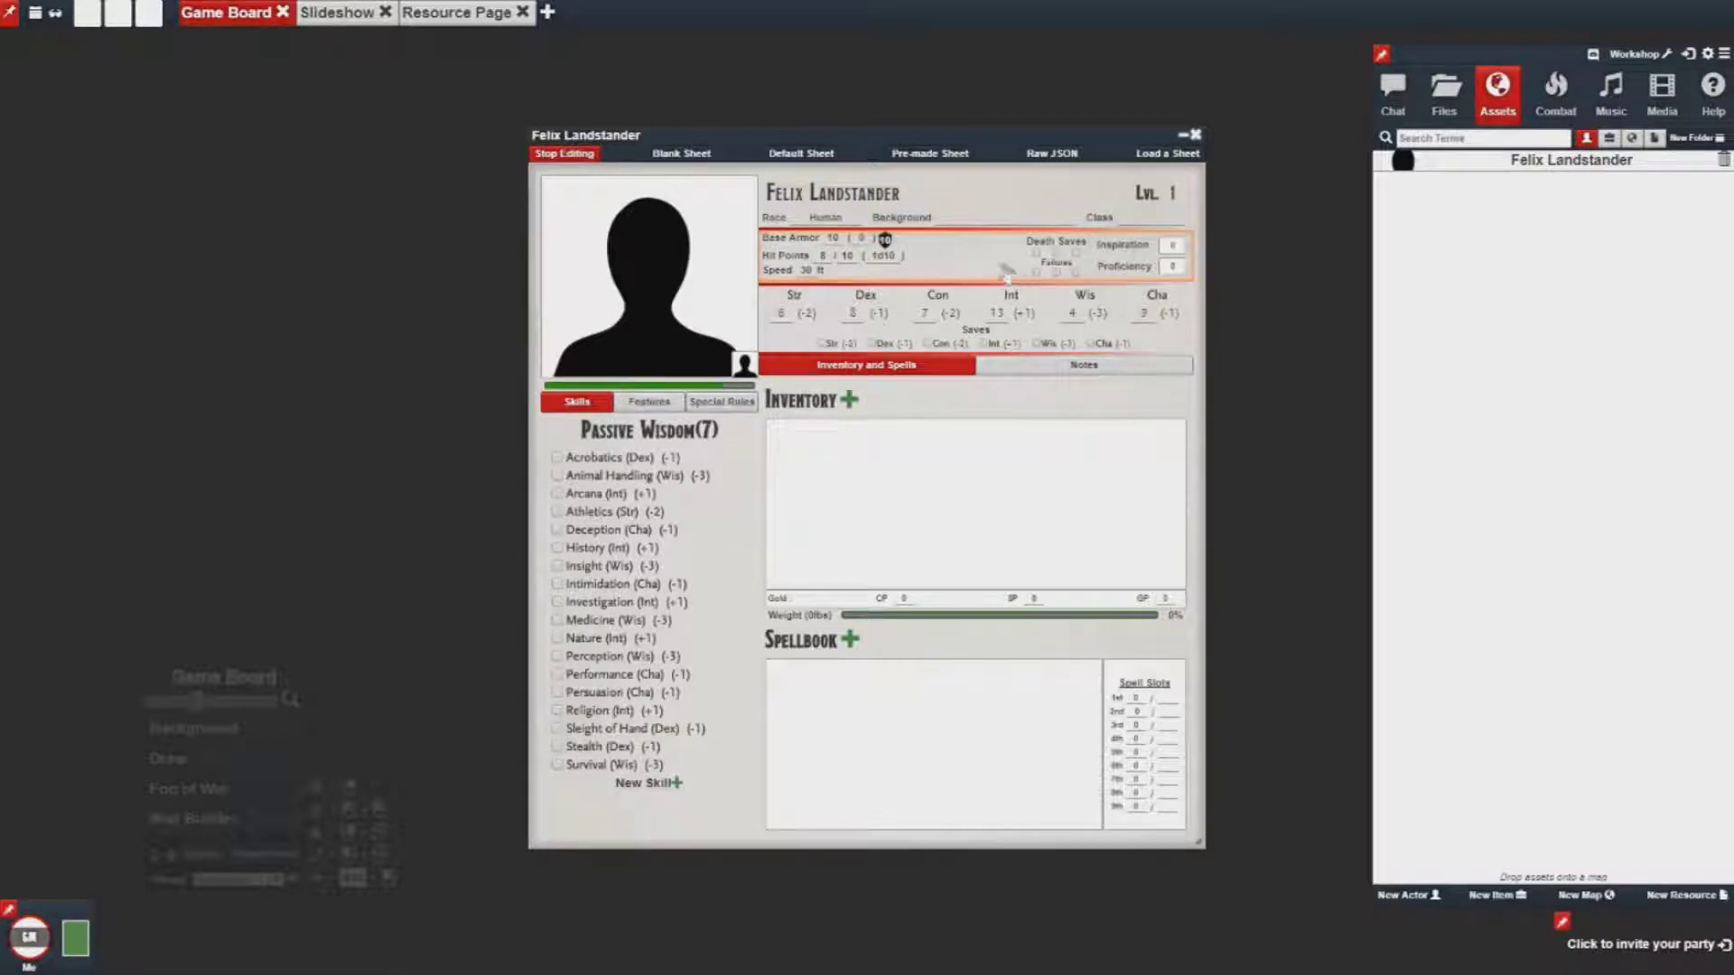
Try the blank and default sheets, followed by the pre-made Container, Notes Only and Shop layouts
{"action": "left_click", "coordinate": [697, 157]}
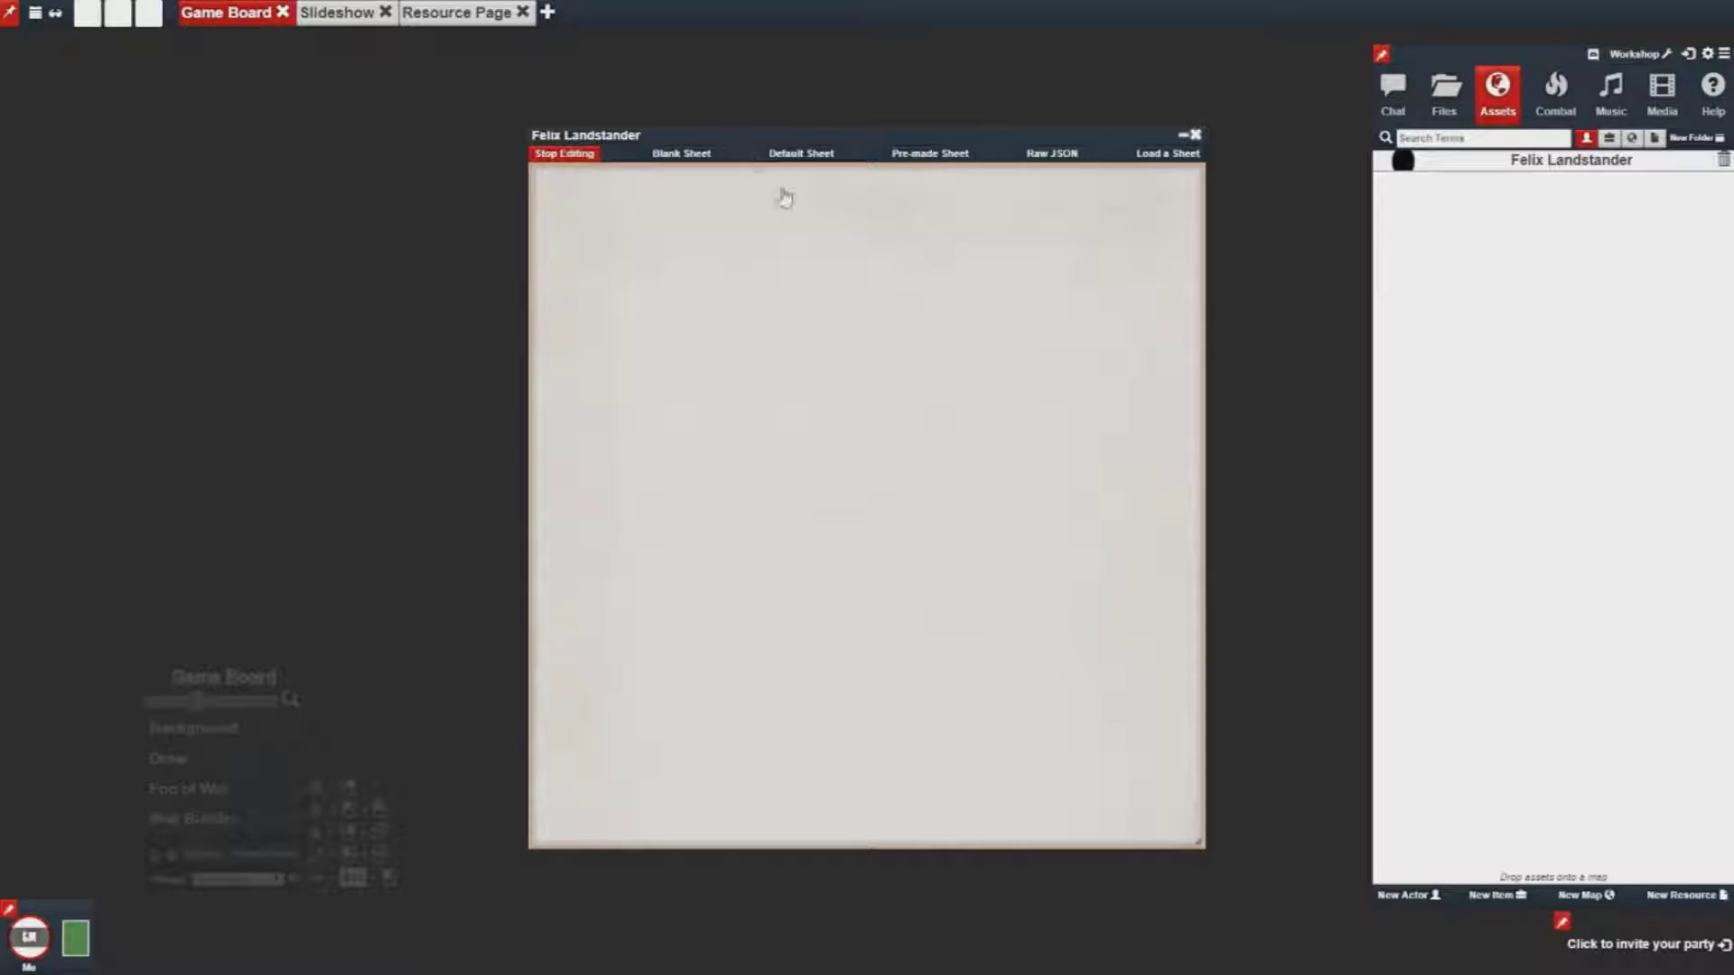
{"action": "left_click", "coordinate": [837, 165]}
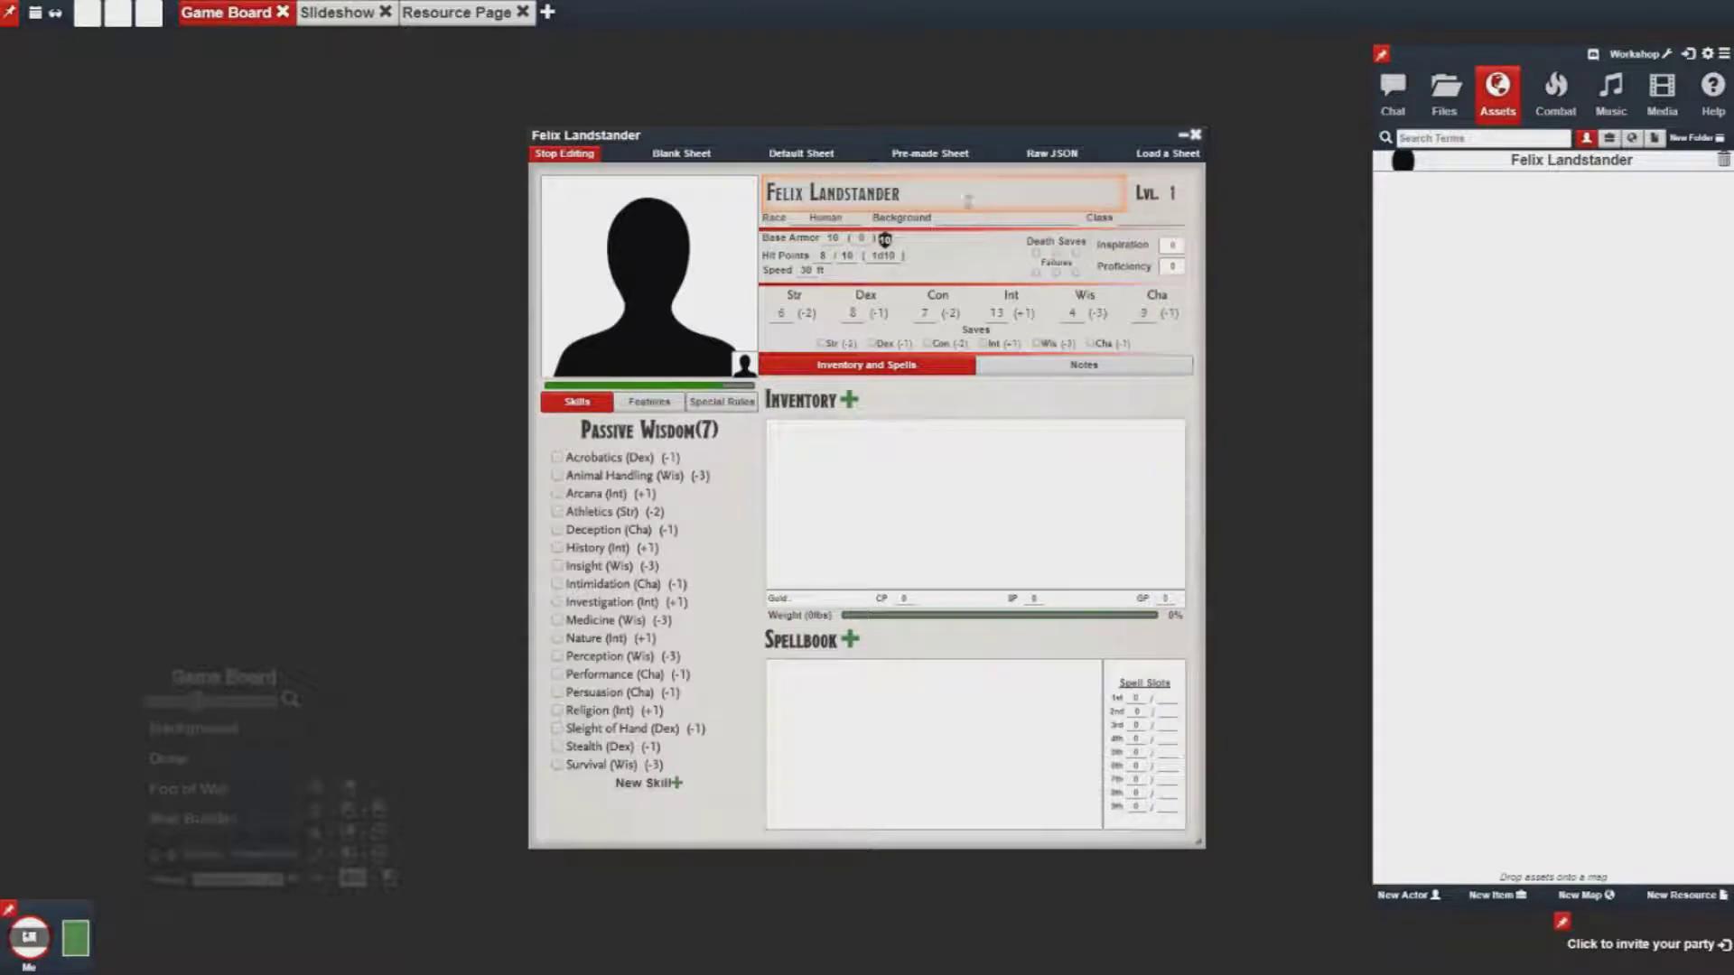
{"action": "left_click", "coordinate": [964, 157]}
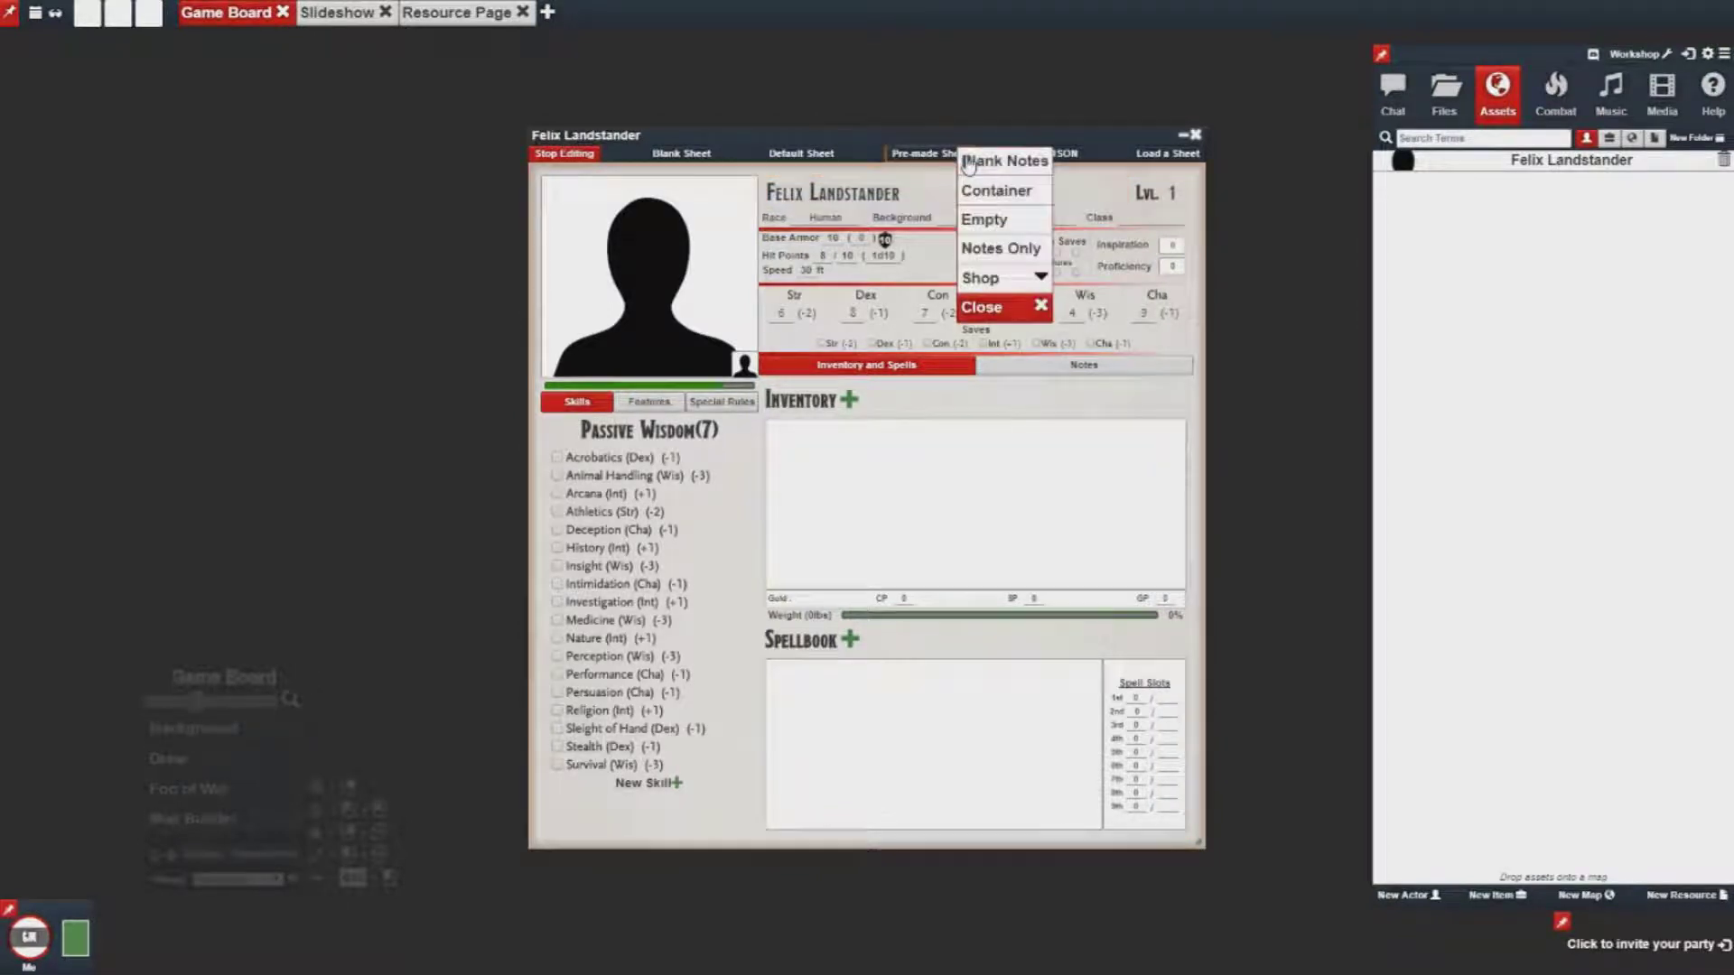
{"action": "left_click", "coordinate": [1028, 204]}
{"action": "left_click", "coordinate": [967, 156]}
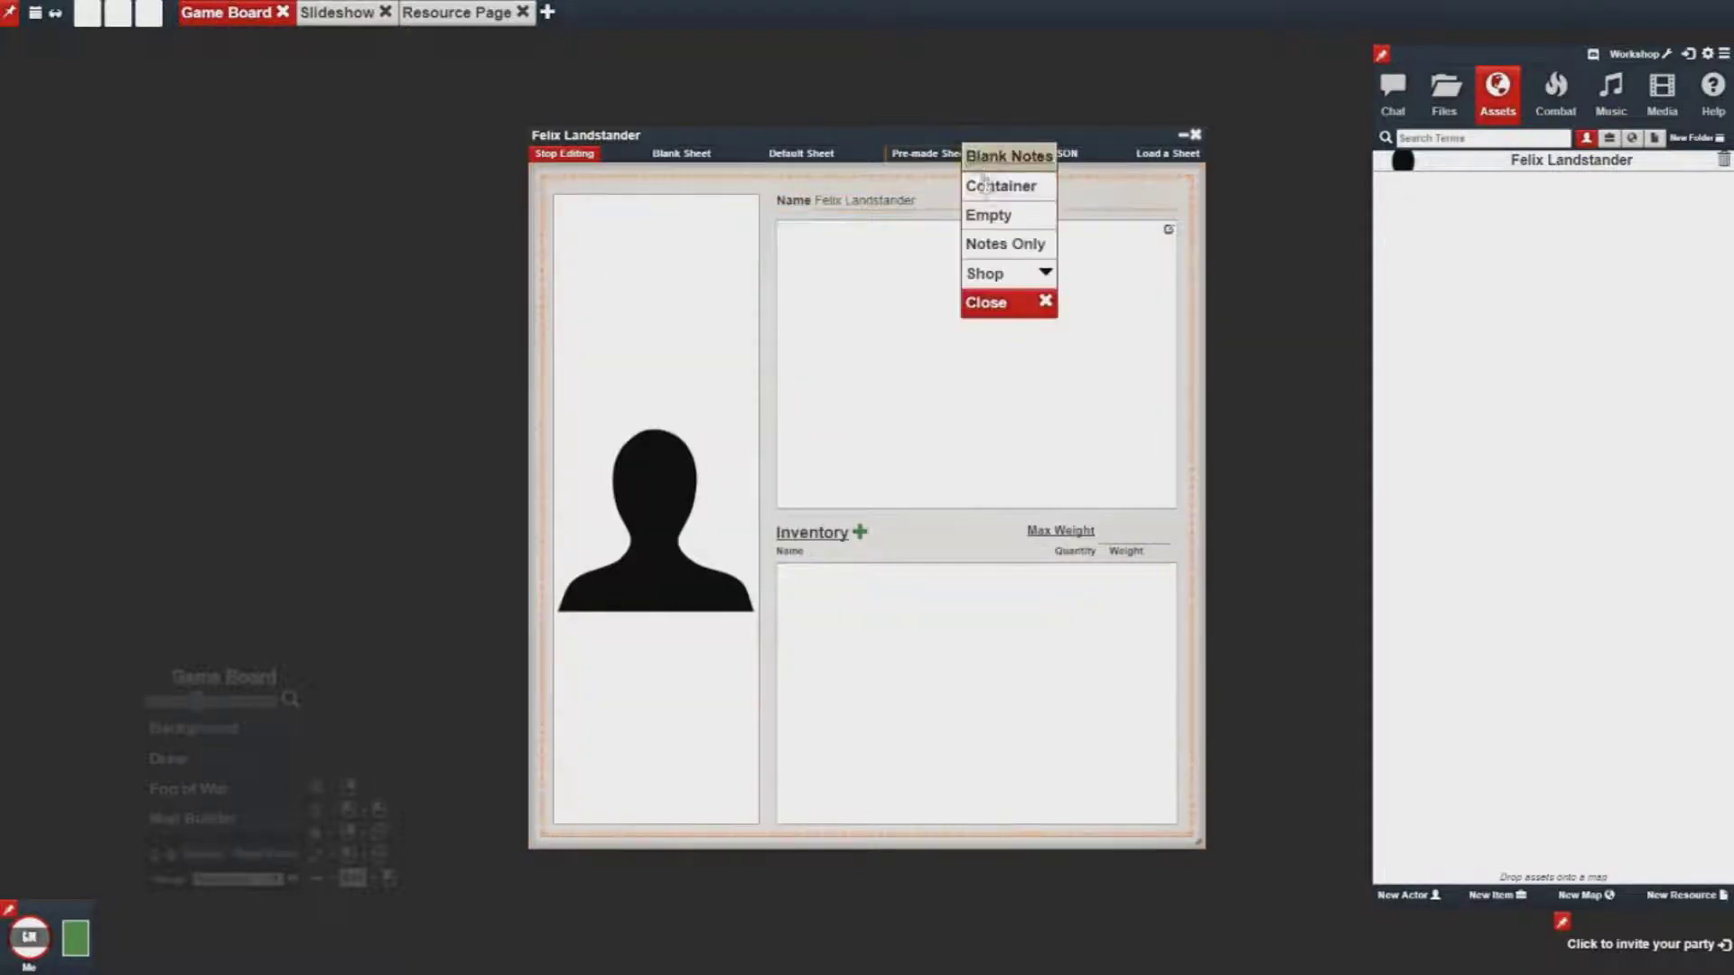
{"action": "left_click", "coordinate": [993, 244]}
{"action": "left_click", "coordinate": [949, 153]}
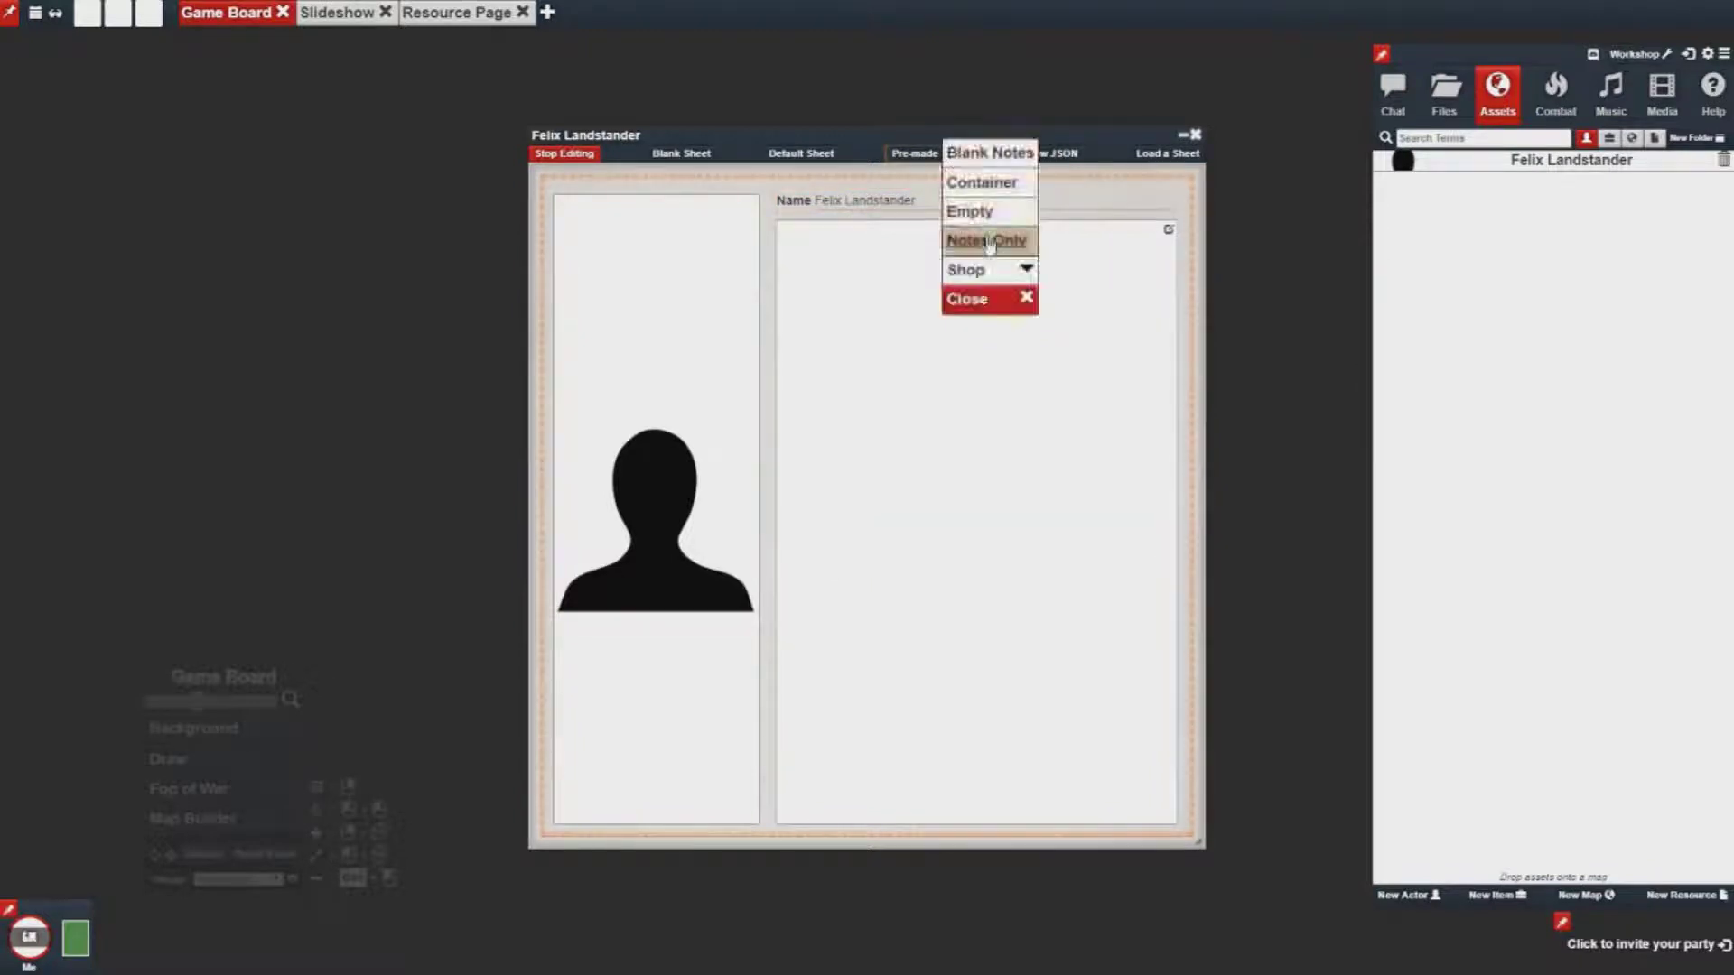
{"action": "left_click", "coordinate": [1066, 269]}
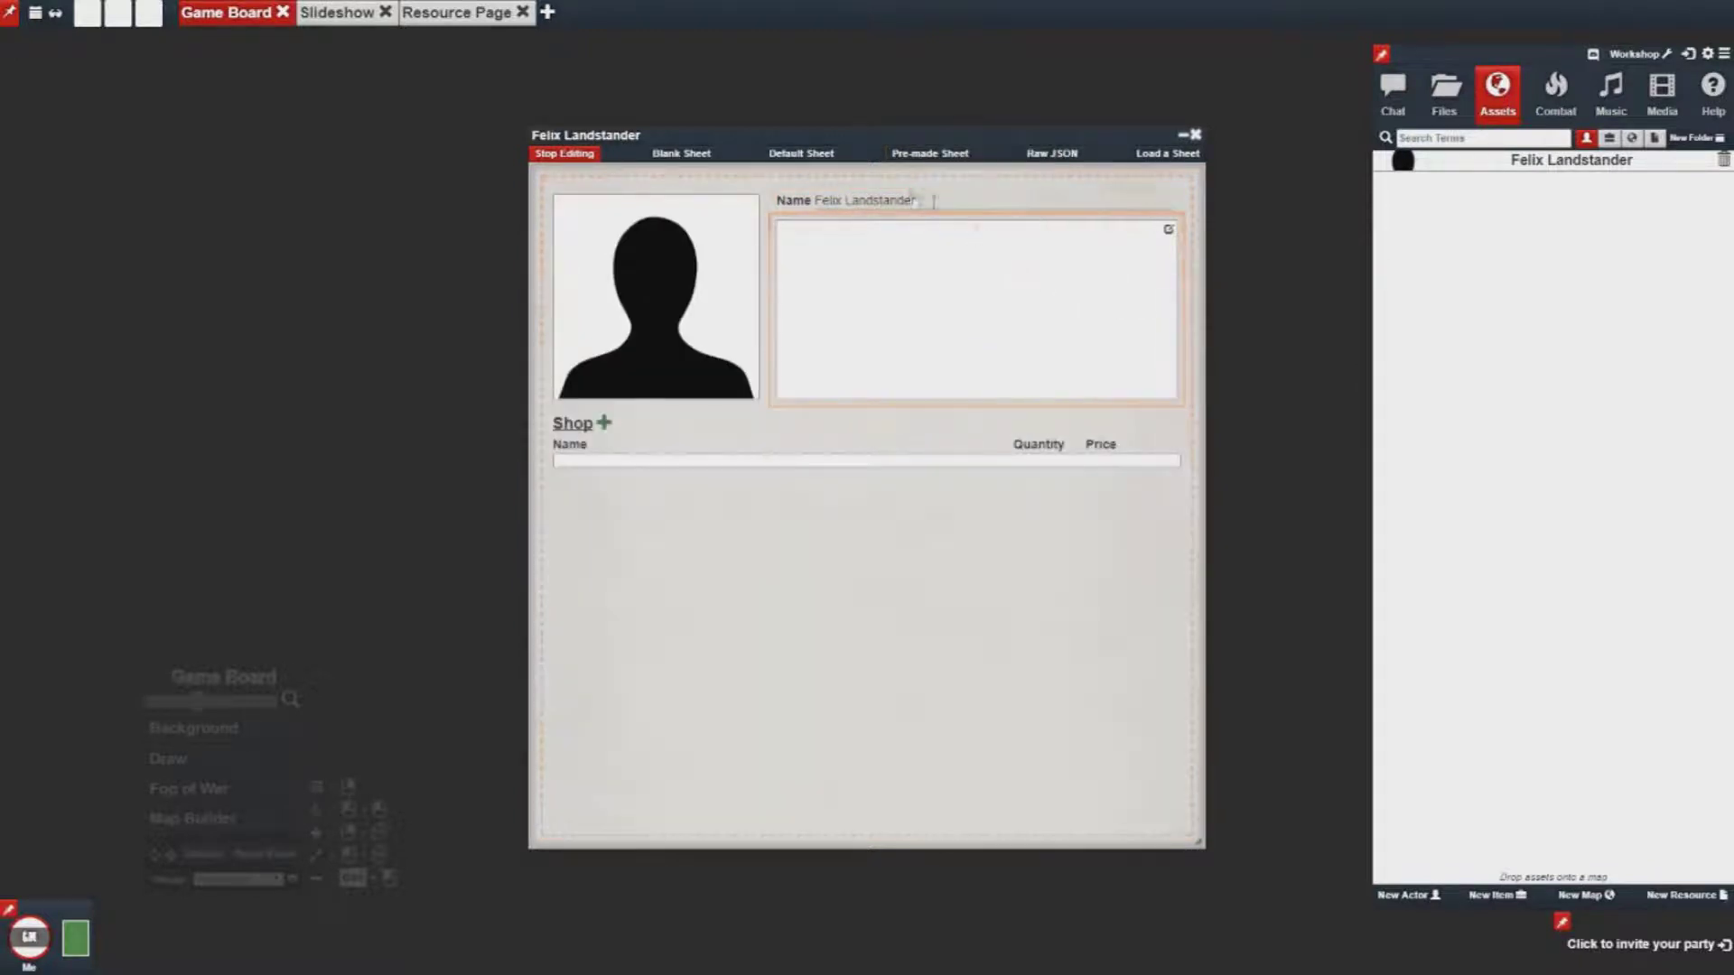
Clear the sheet to a blank layout and add three stacked Row elements to it
{"action": "left_click", "coordinate": [707, 159]}
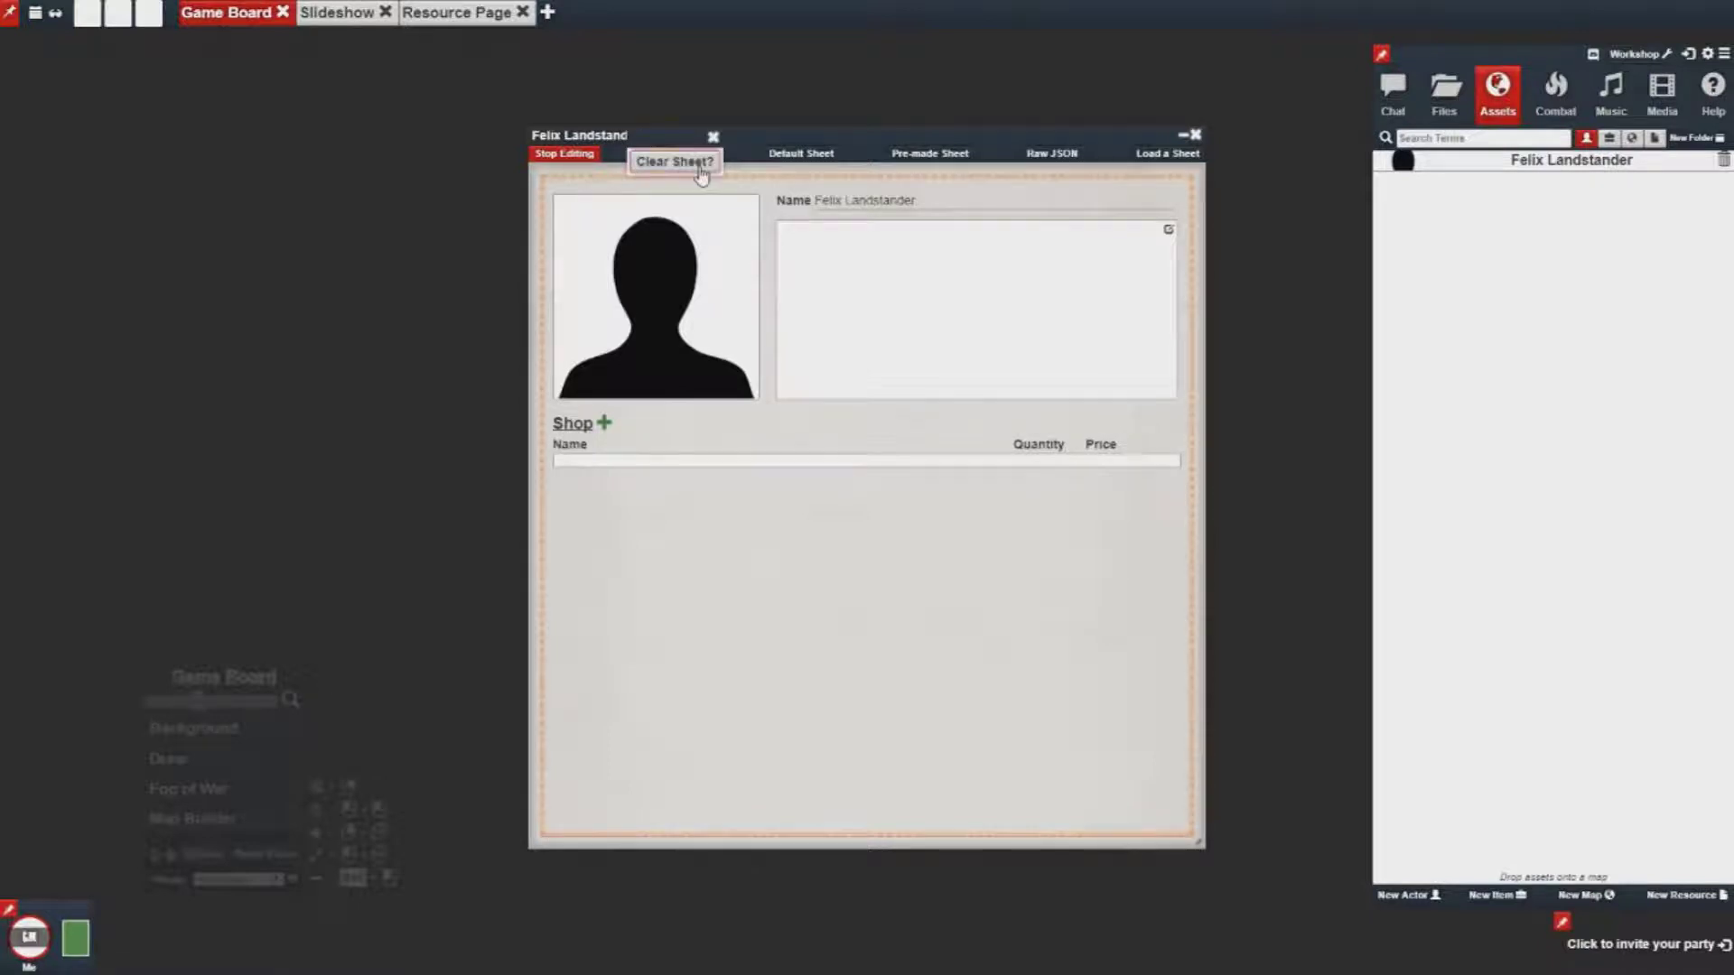
{"action": "left_click", "coordinate": [705, 162]}
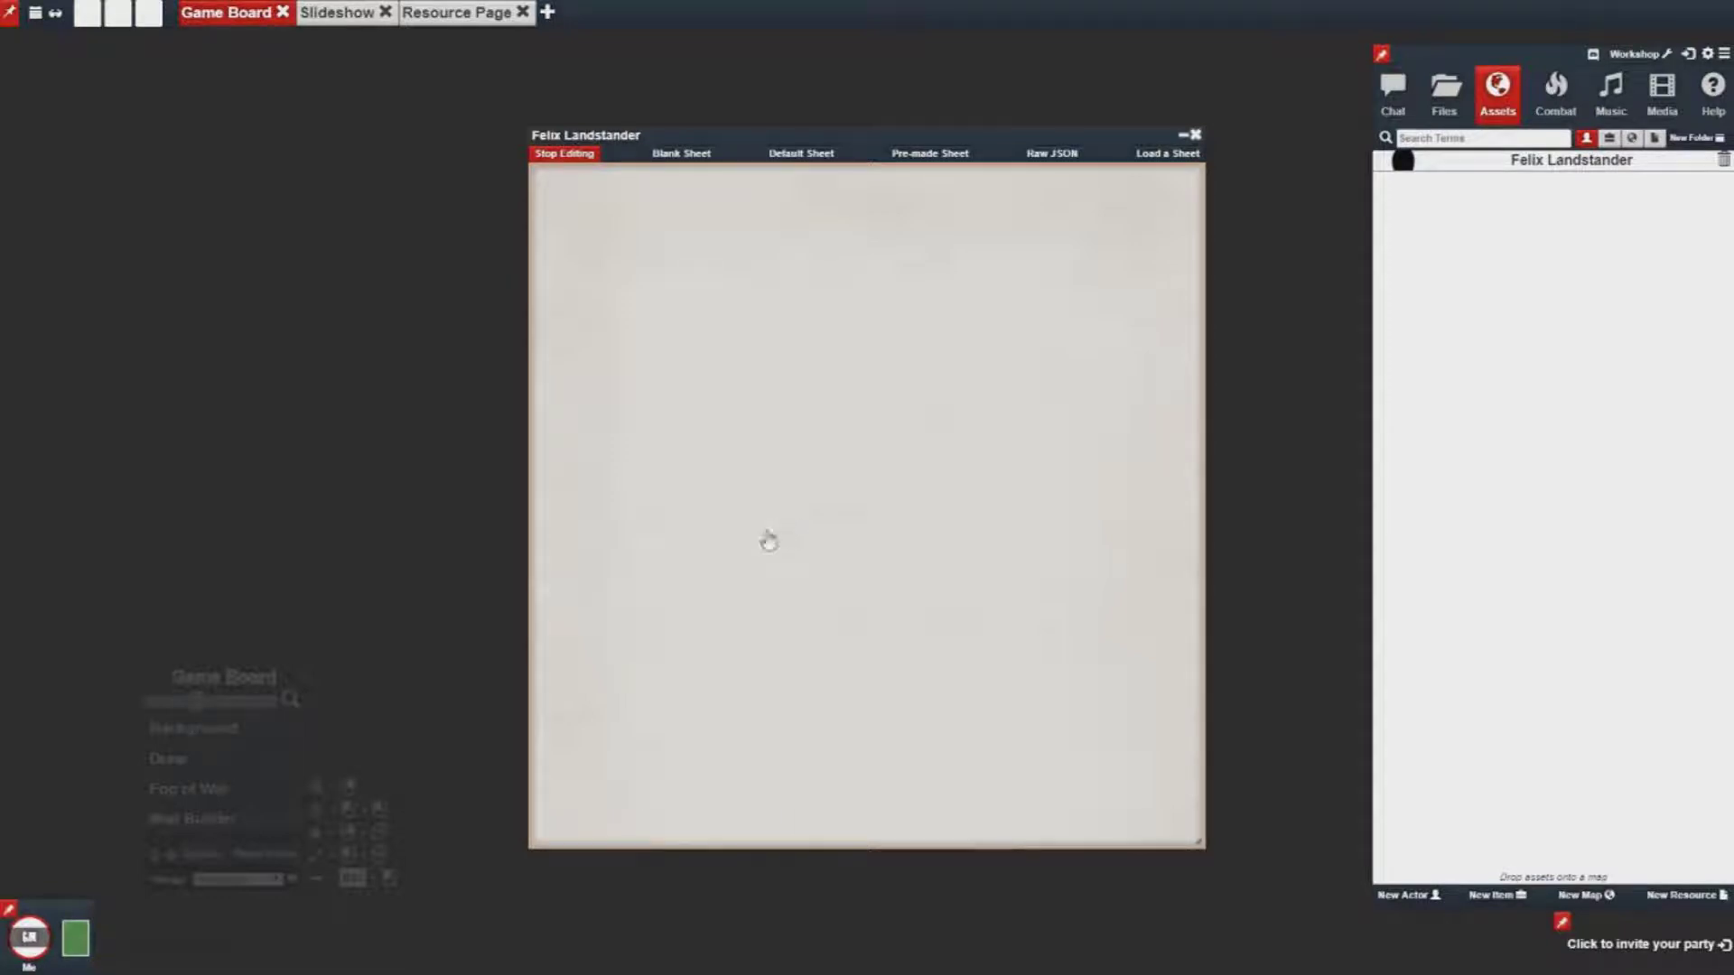
{"action": "left_click", "coordinate": [784, 492]}
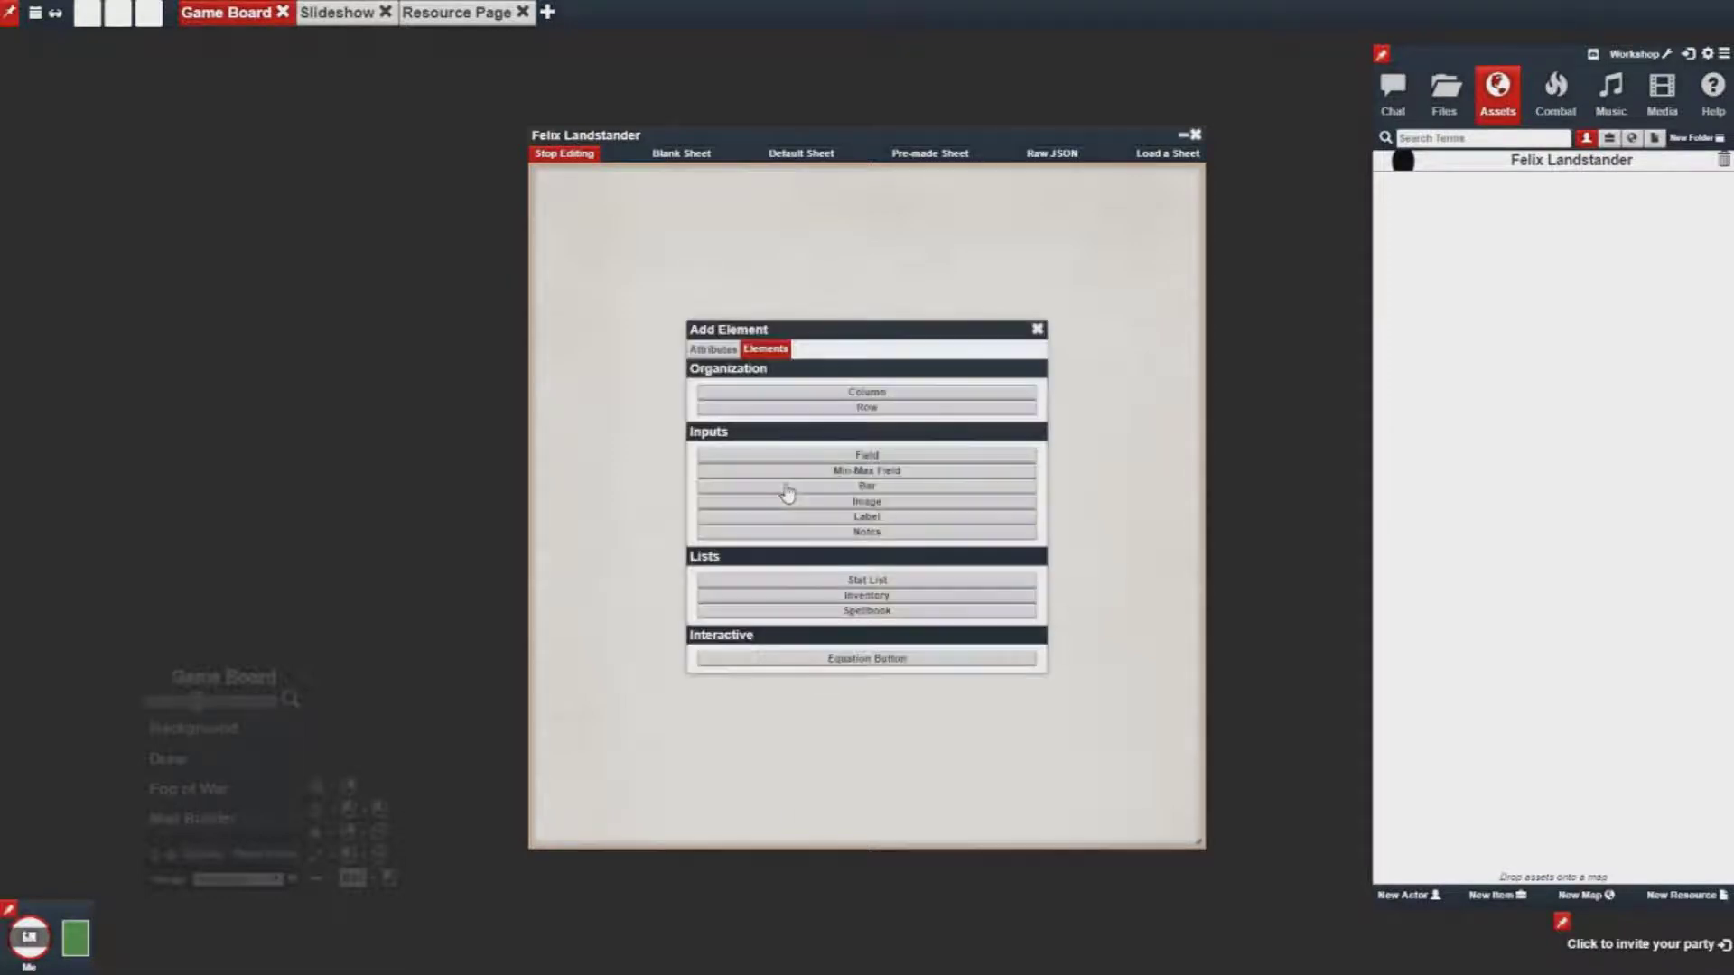
{"action": "left_click", "coordinate": [841, 417]}
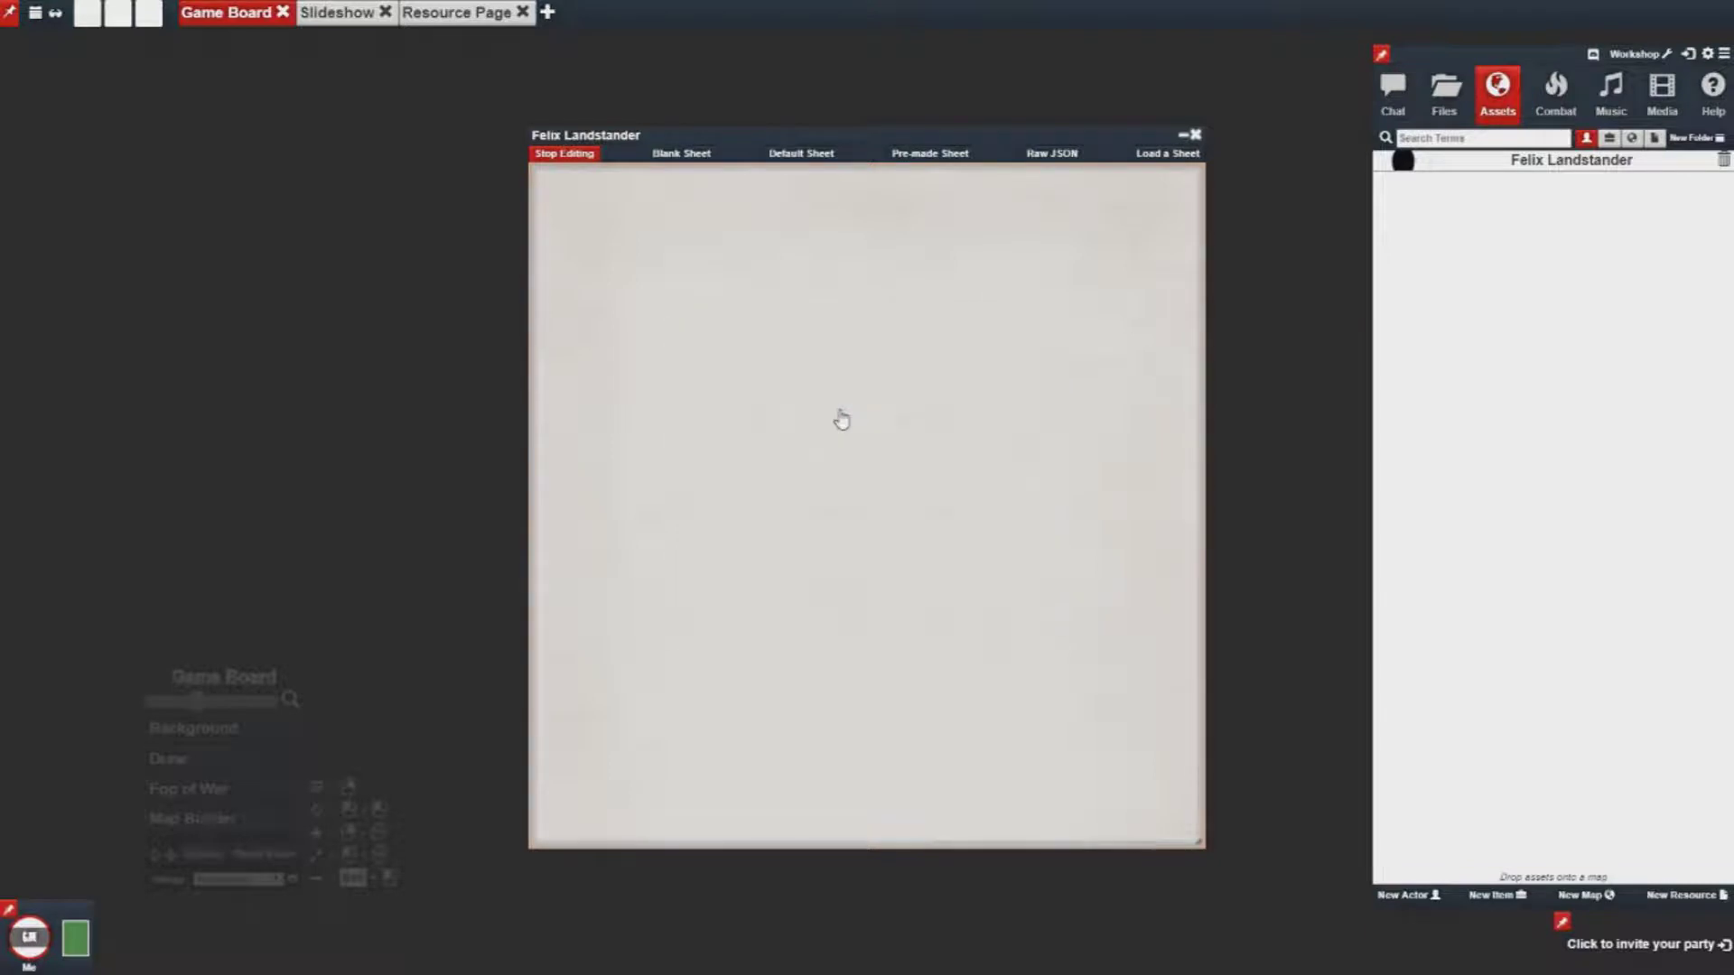
{"action": "left_click", "coordinate": [899, 173]}
{"action": "left_click", "coordinate": [895, 401]}
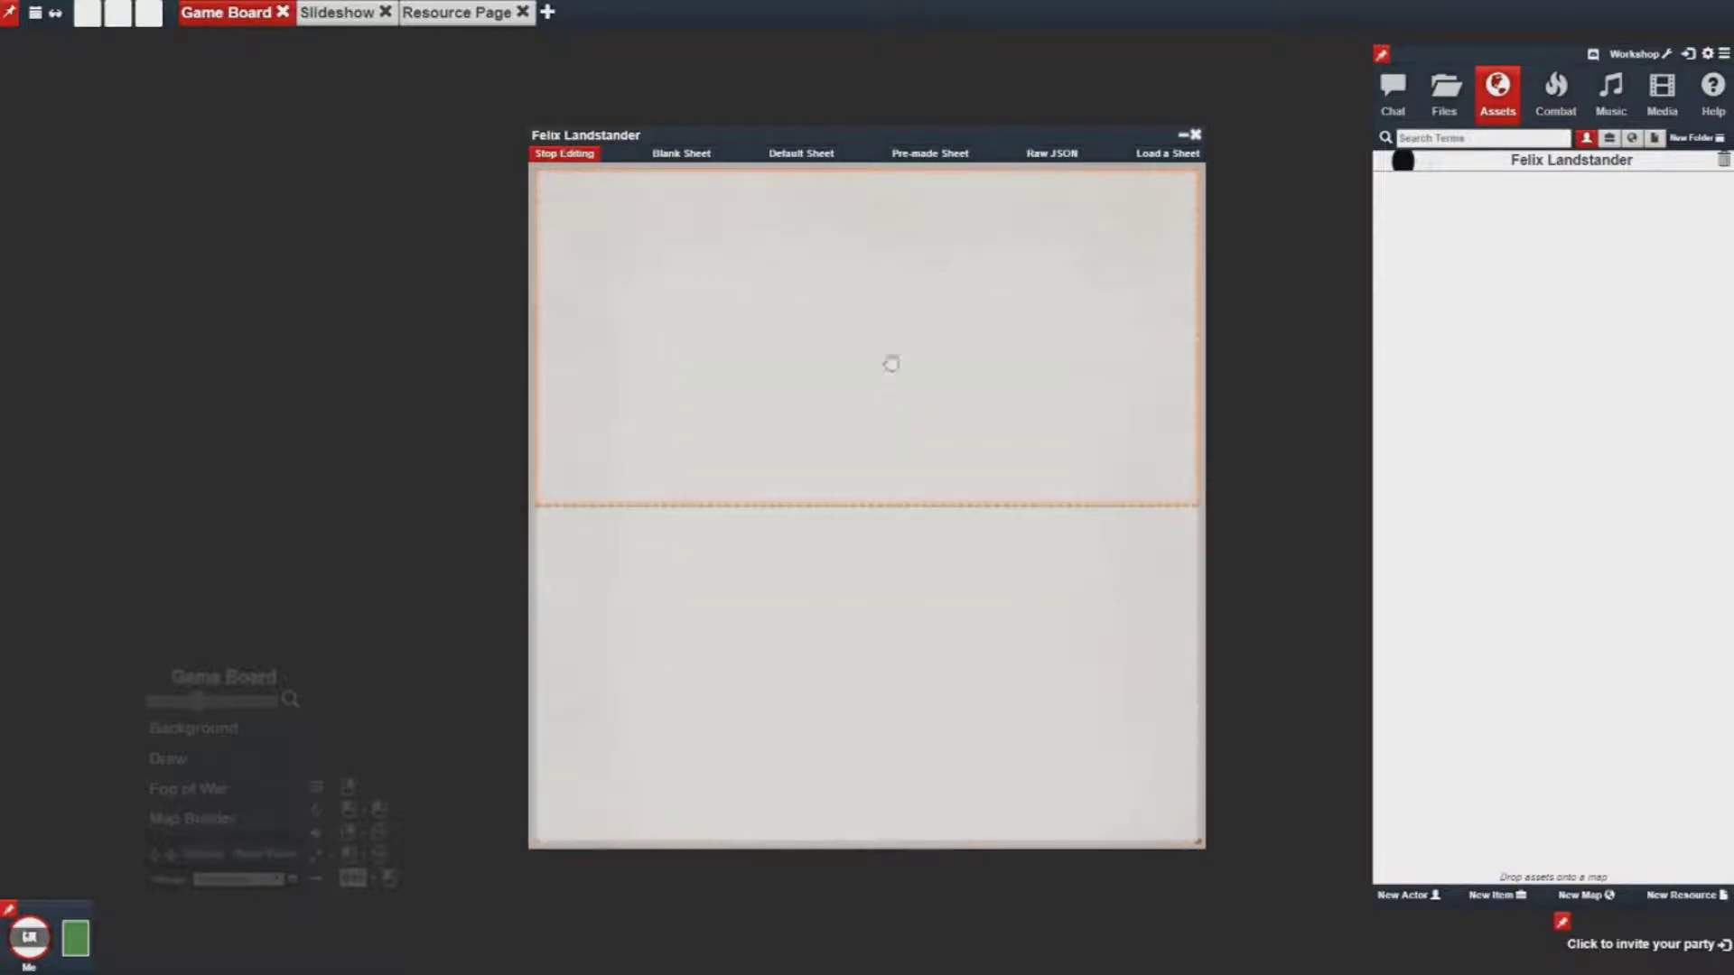
{"action": "left_click", "coordinate": [902, 175]}
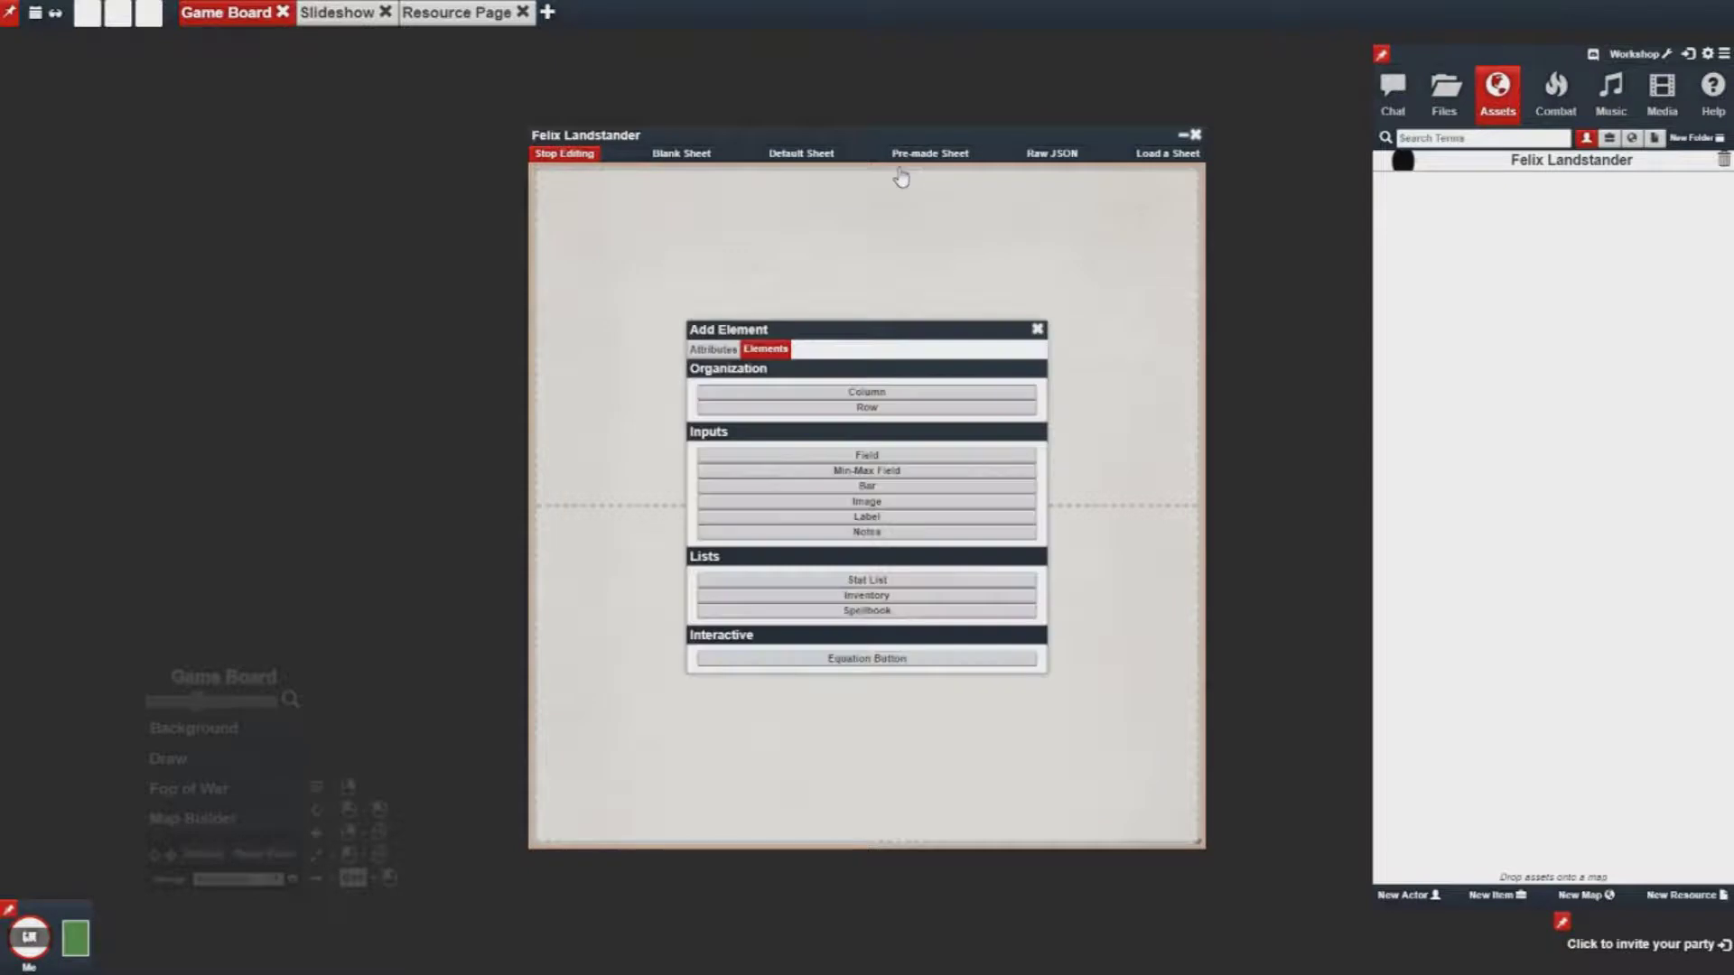
{"action": "left_click", "coordinate": [876, 406]}
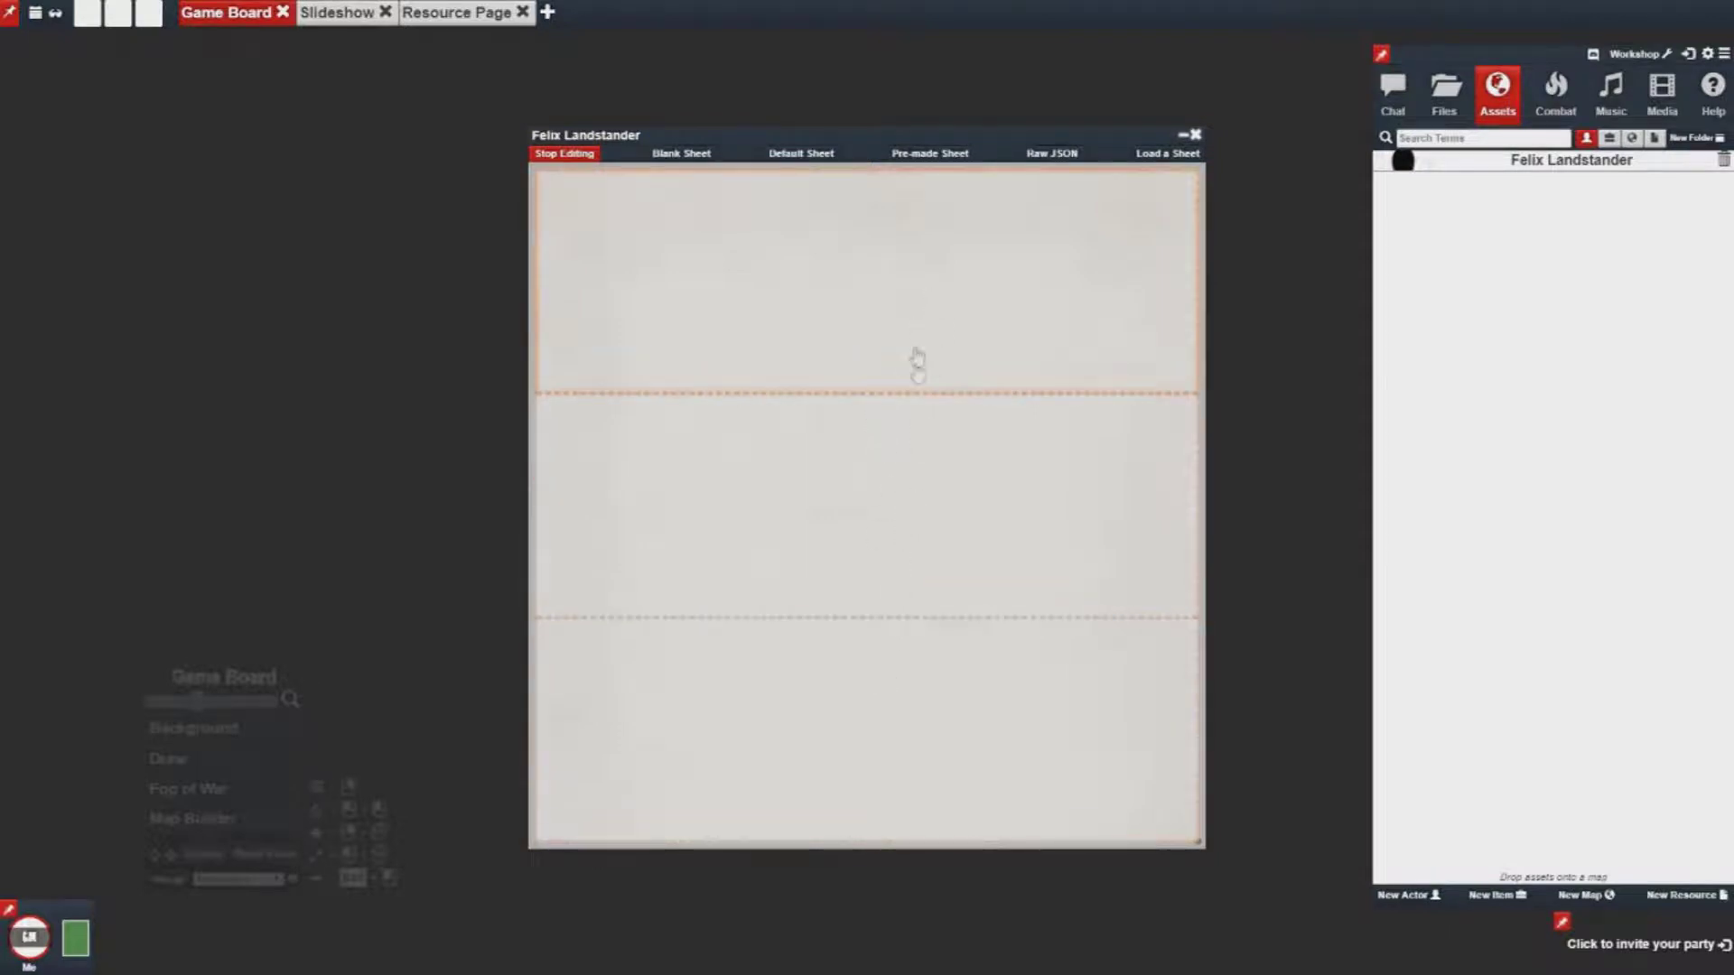
Add an Image element to the uppermost row of the sheet
{"action": "left_click", "coordinate": [866, 323]}
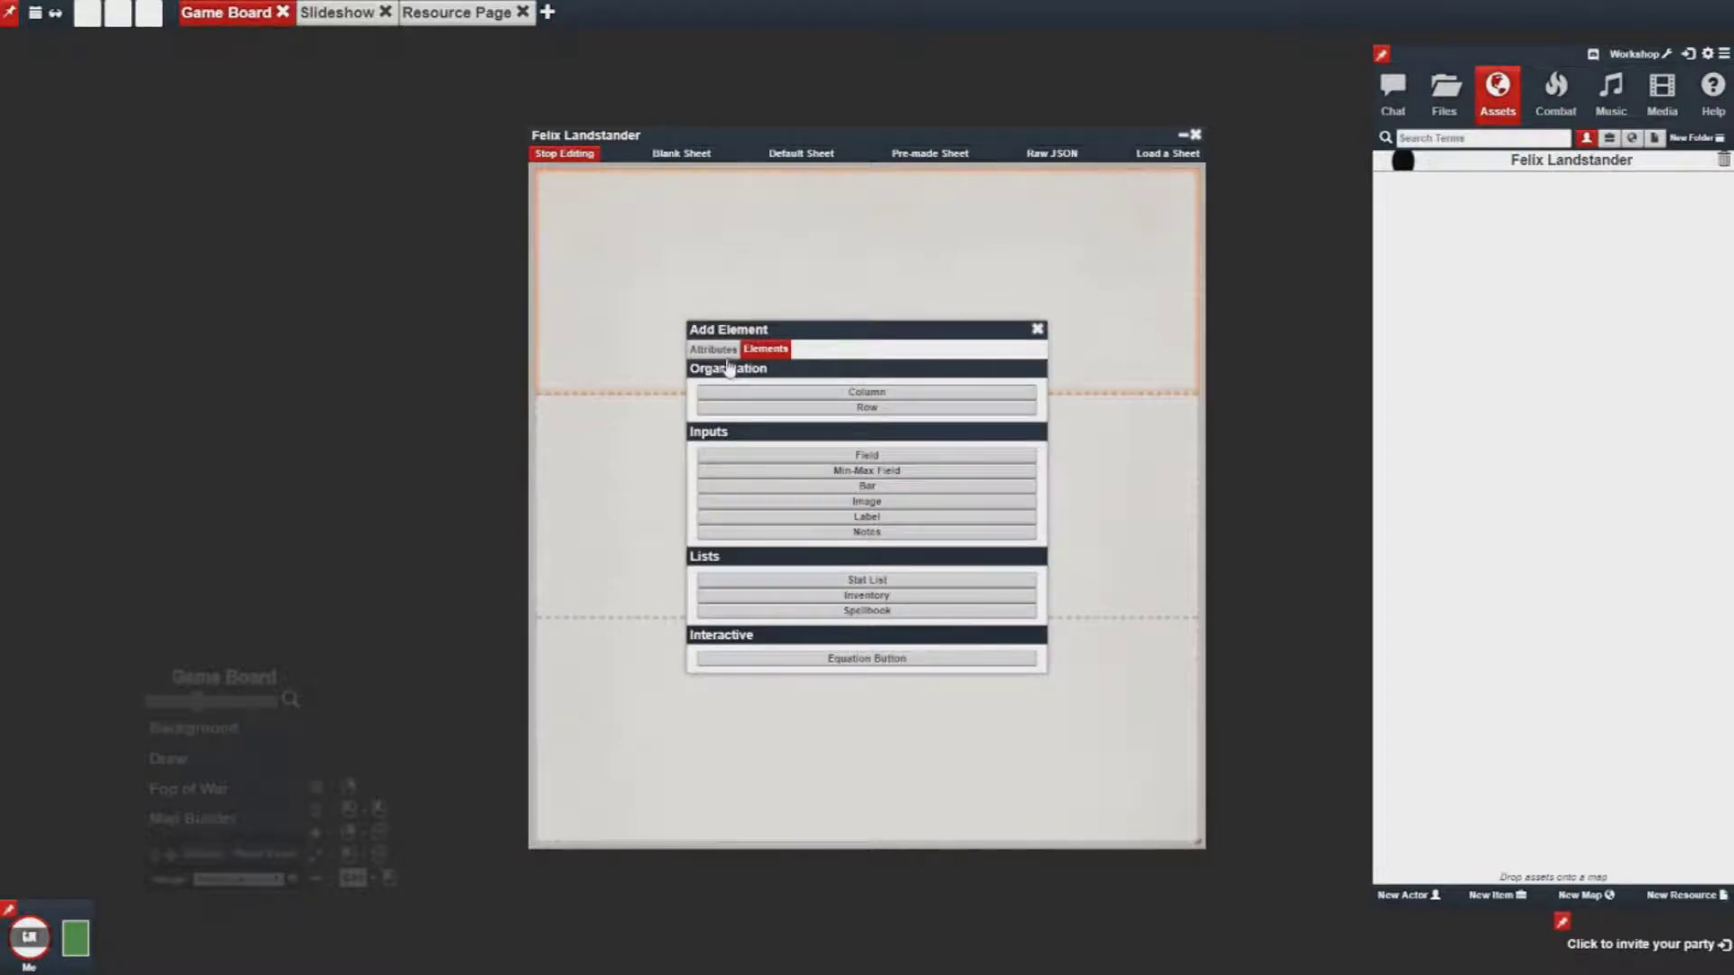
{"action": "left_click", "coordinate": [836, 508]}
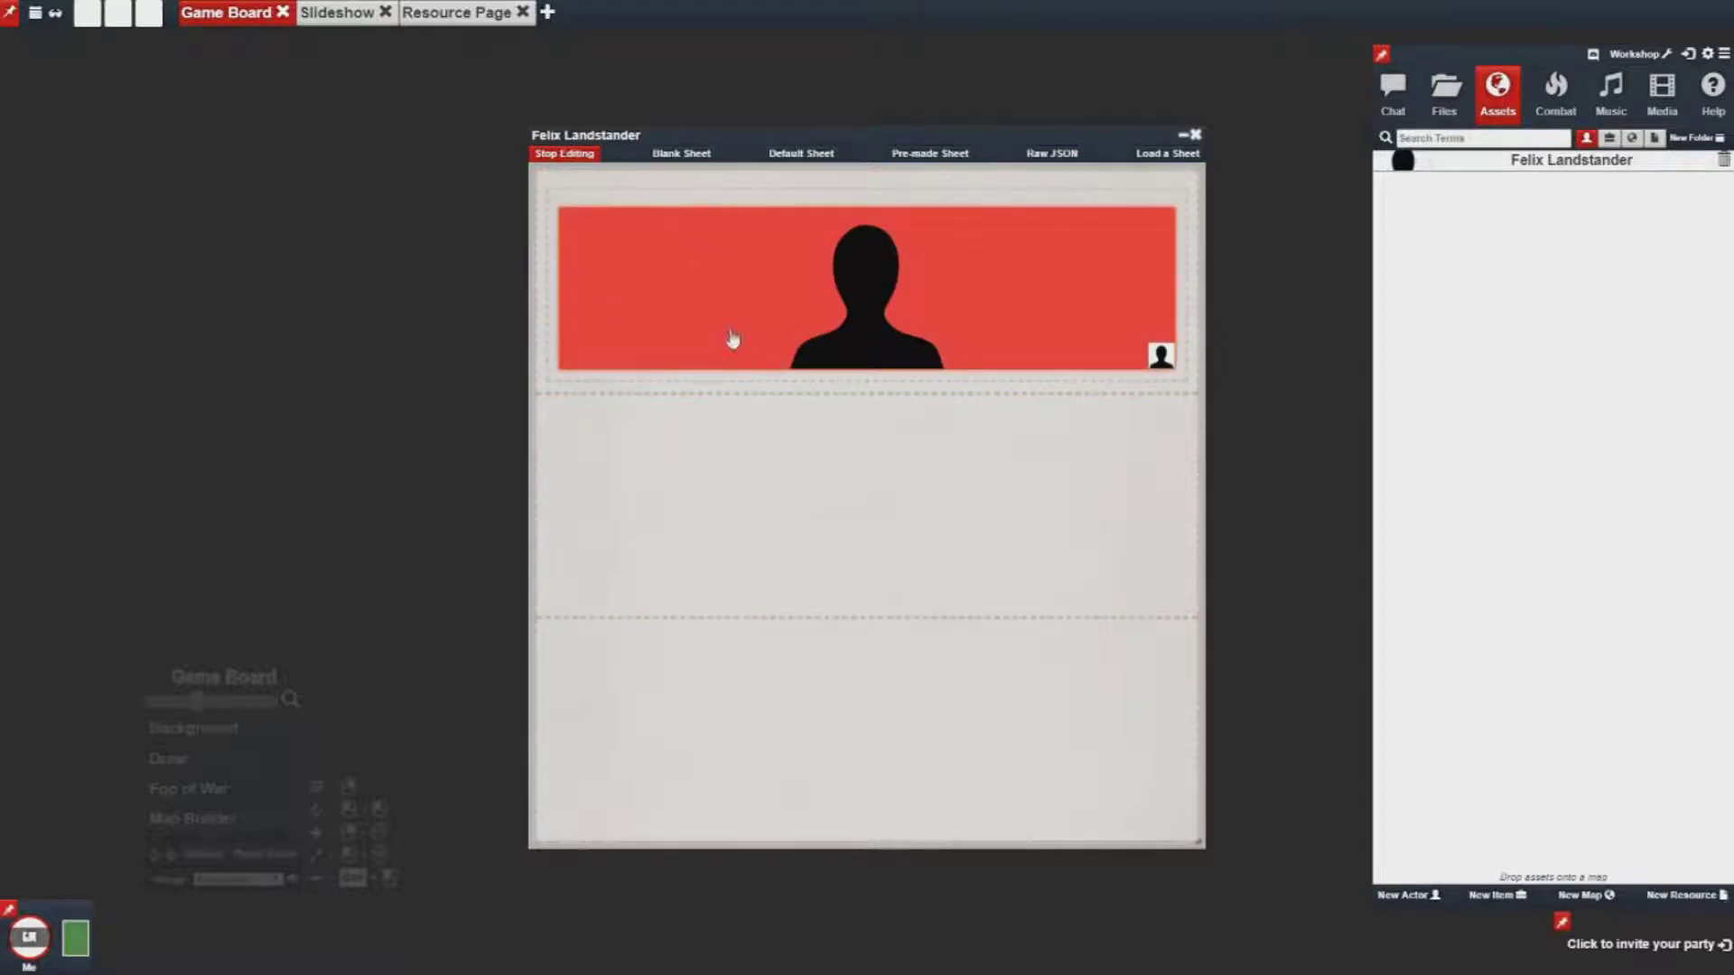
Try a Field element targeting info.name directly beside the image in the uppermost row, and delete it again
{"action": "left_click", "coordinate": [1014, 191]}
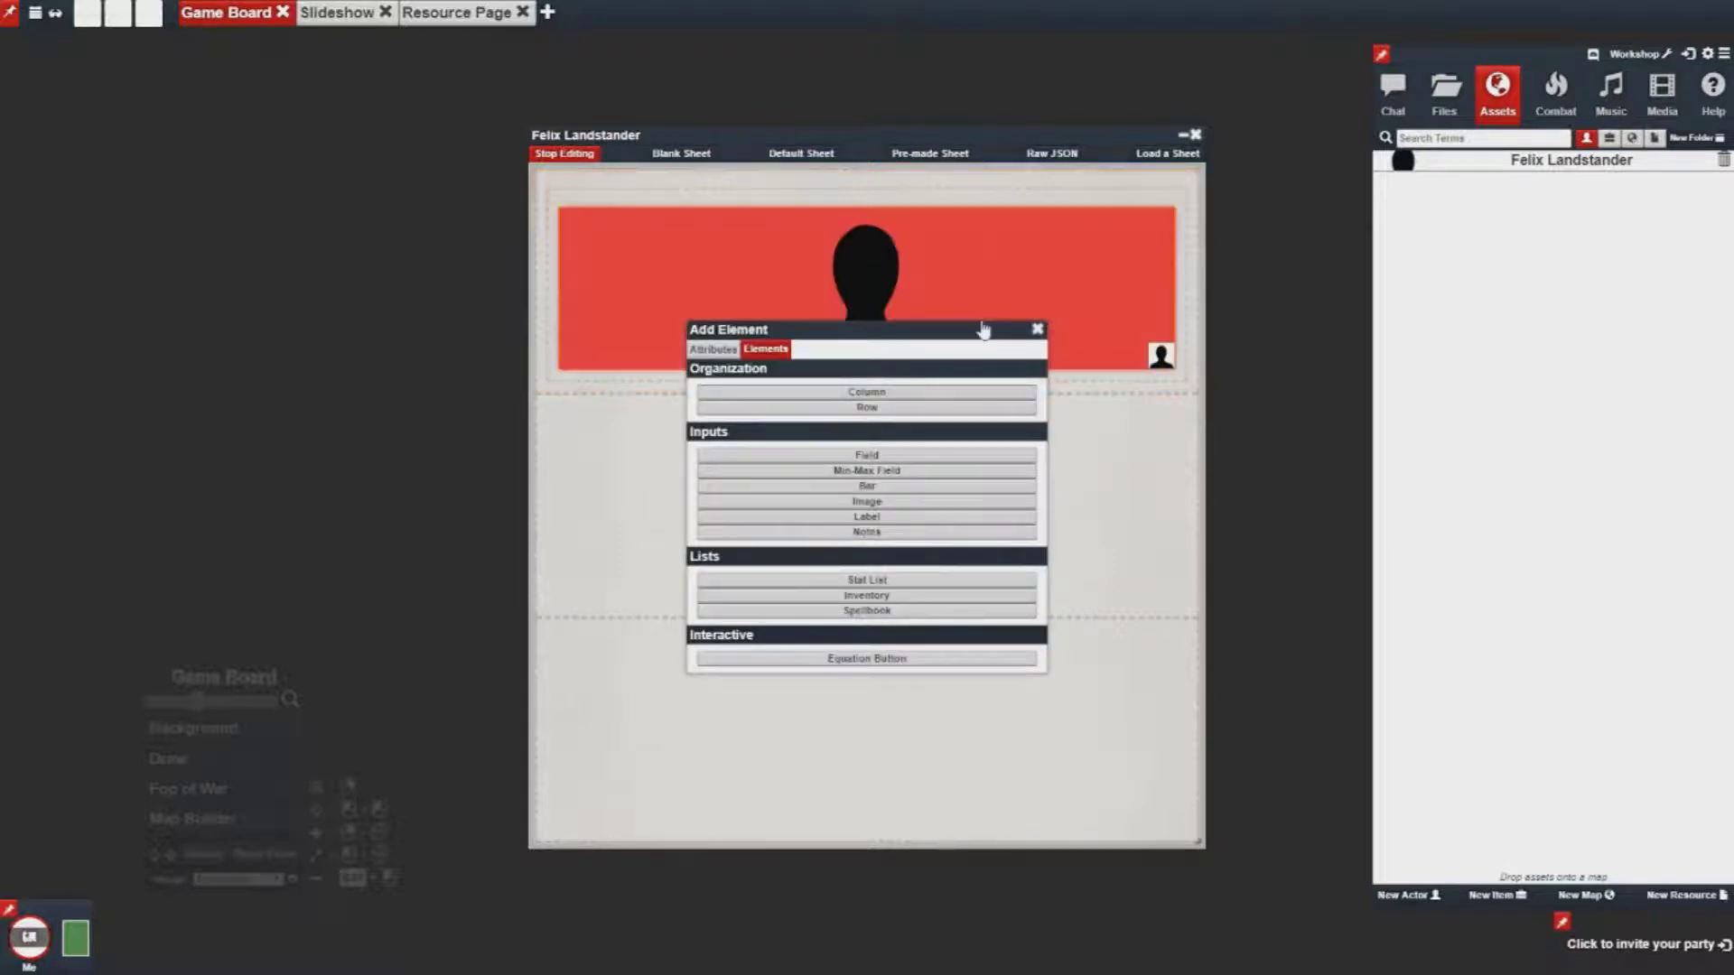
{"action": "left_click", "coordinate": [904, 459]}
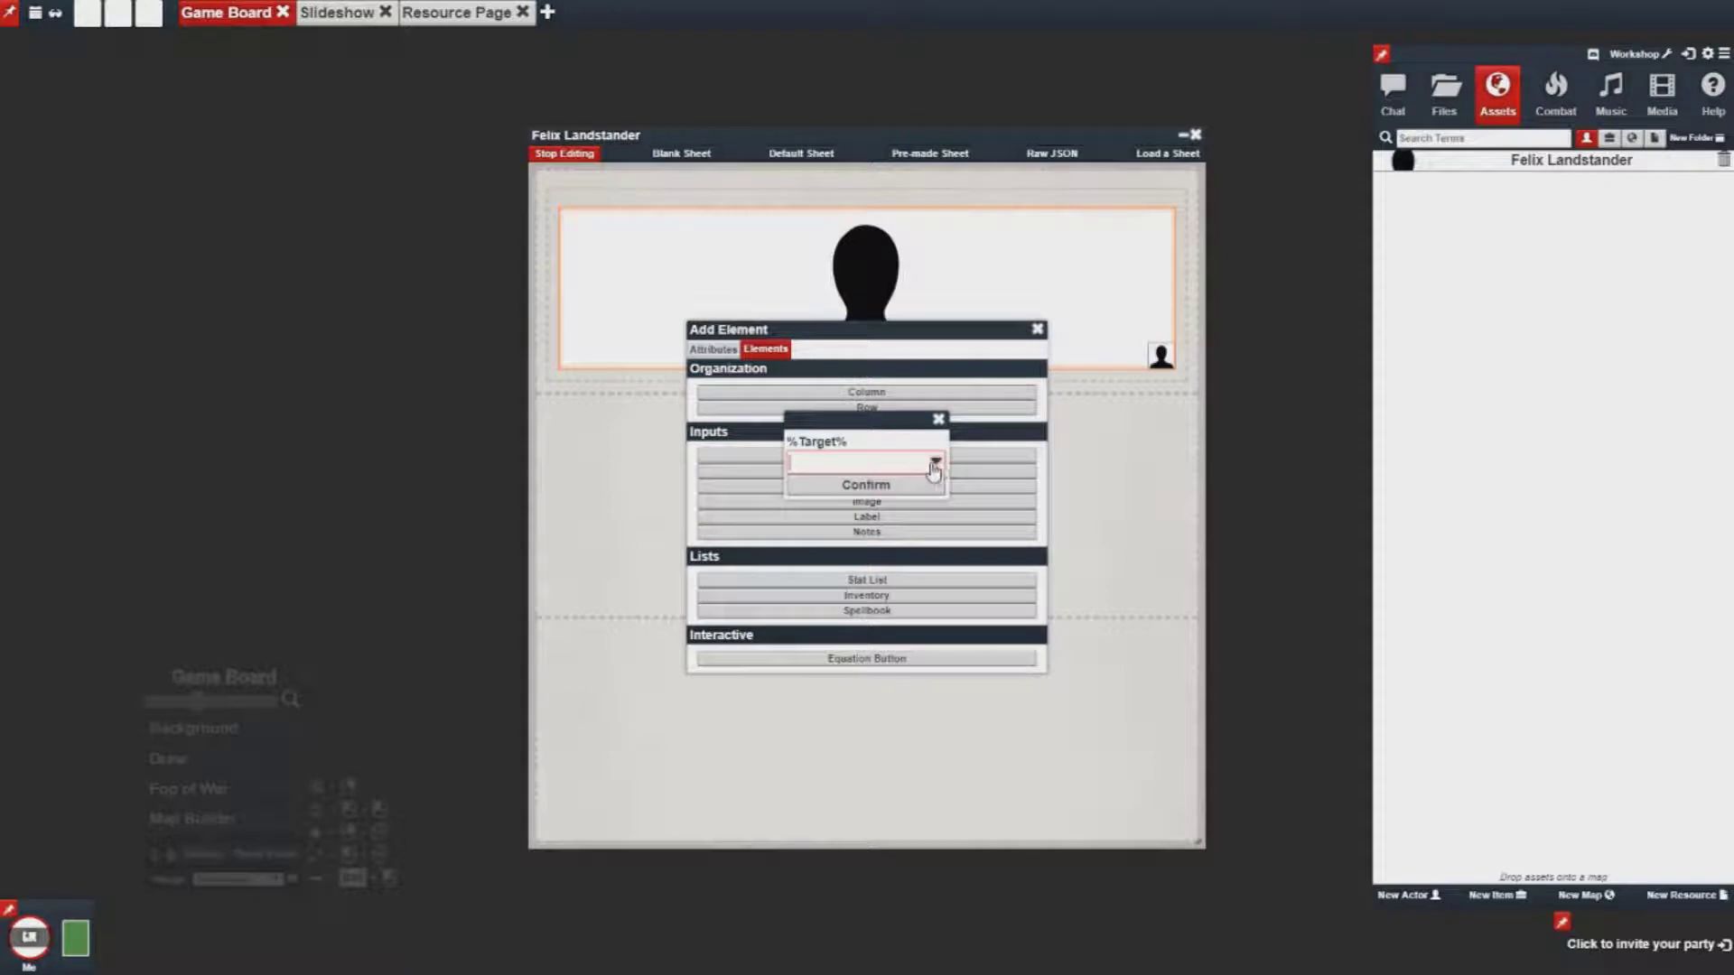
{"action": "left_click", "coordinate": [934, 464]}
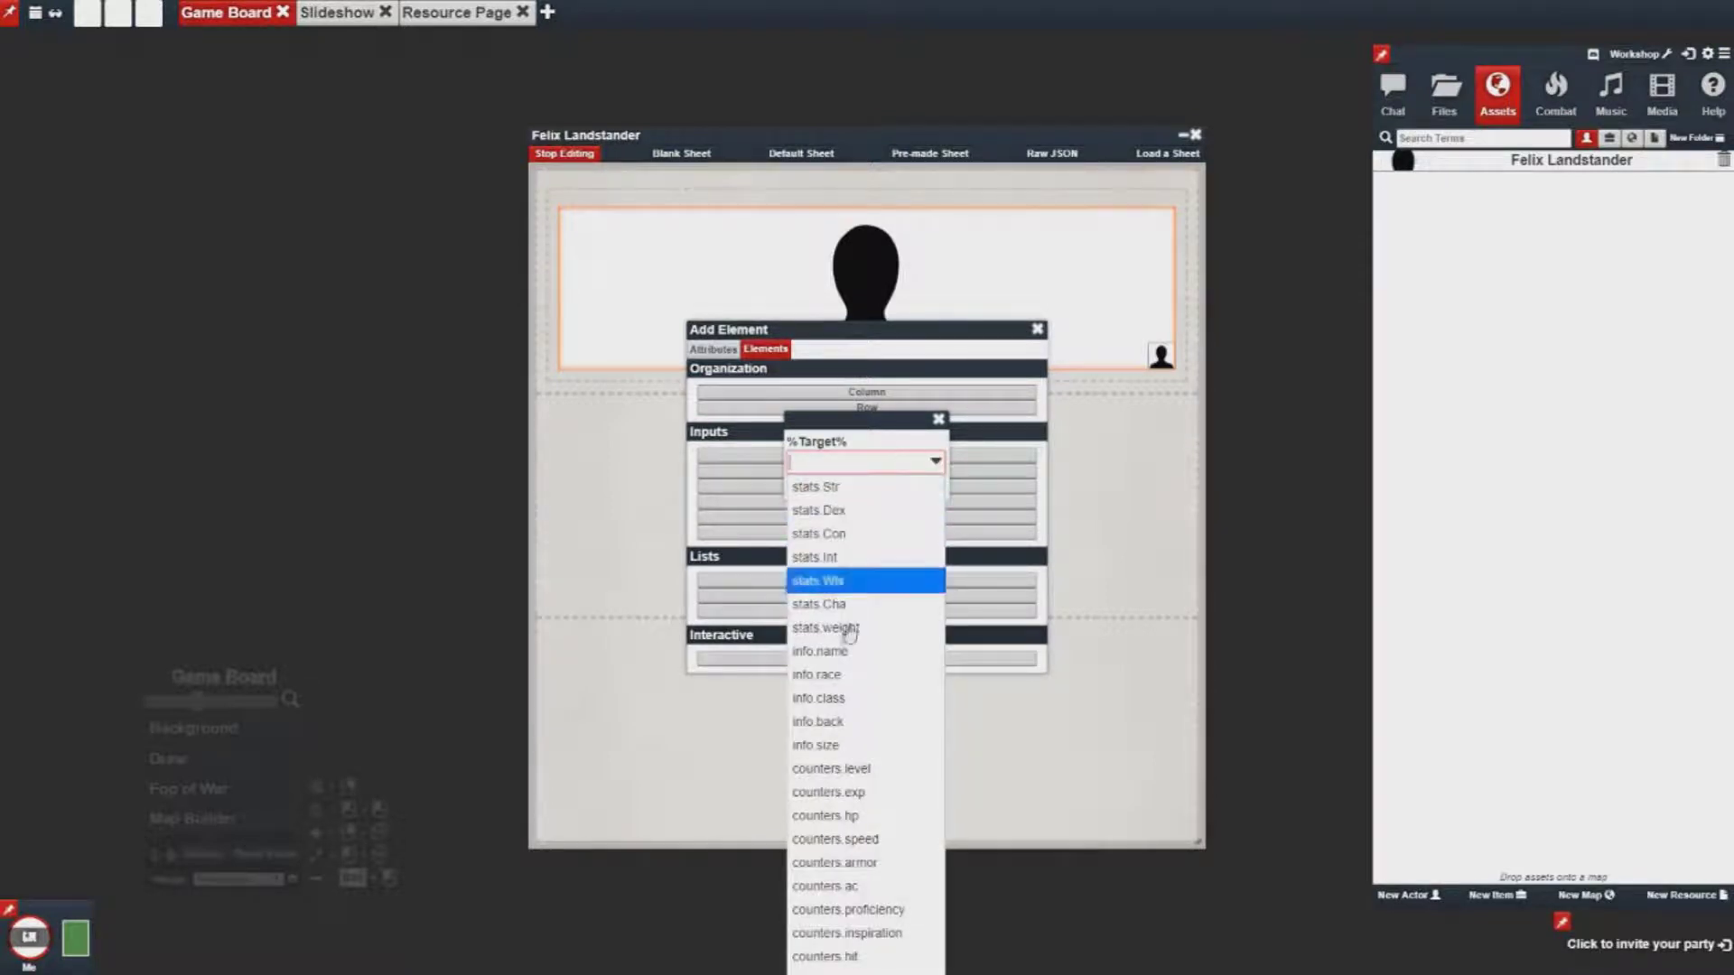
{"action": "left_click", "coordinate": [898, 651]}
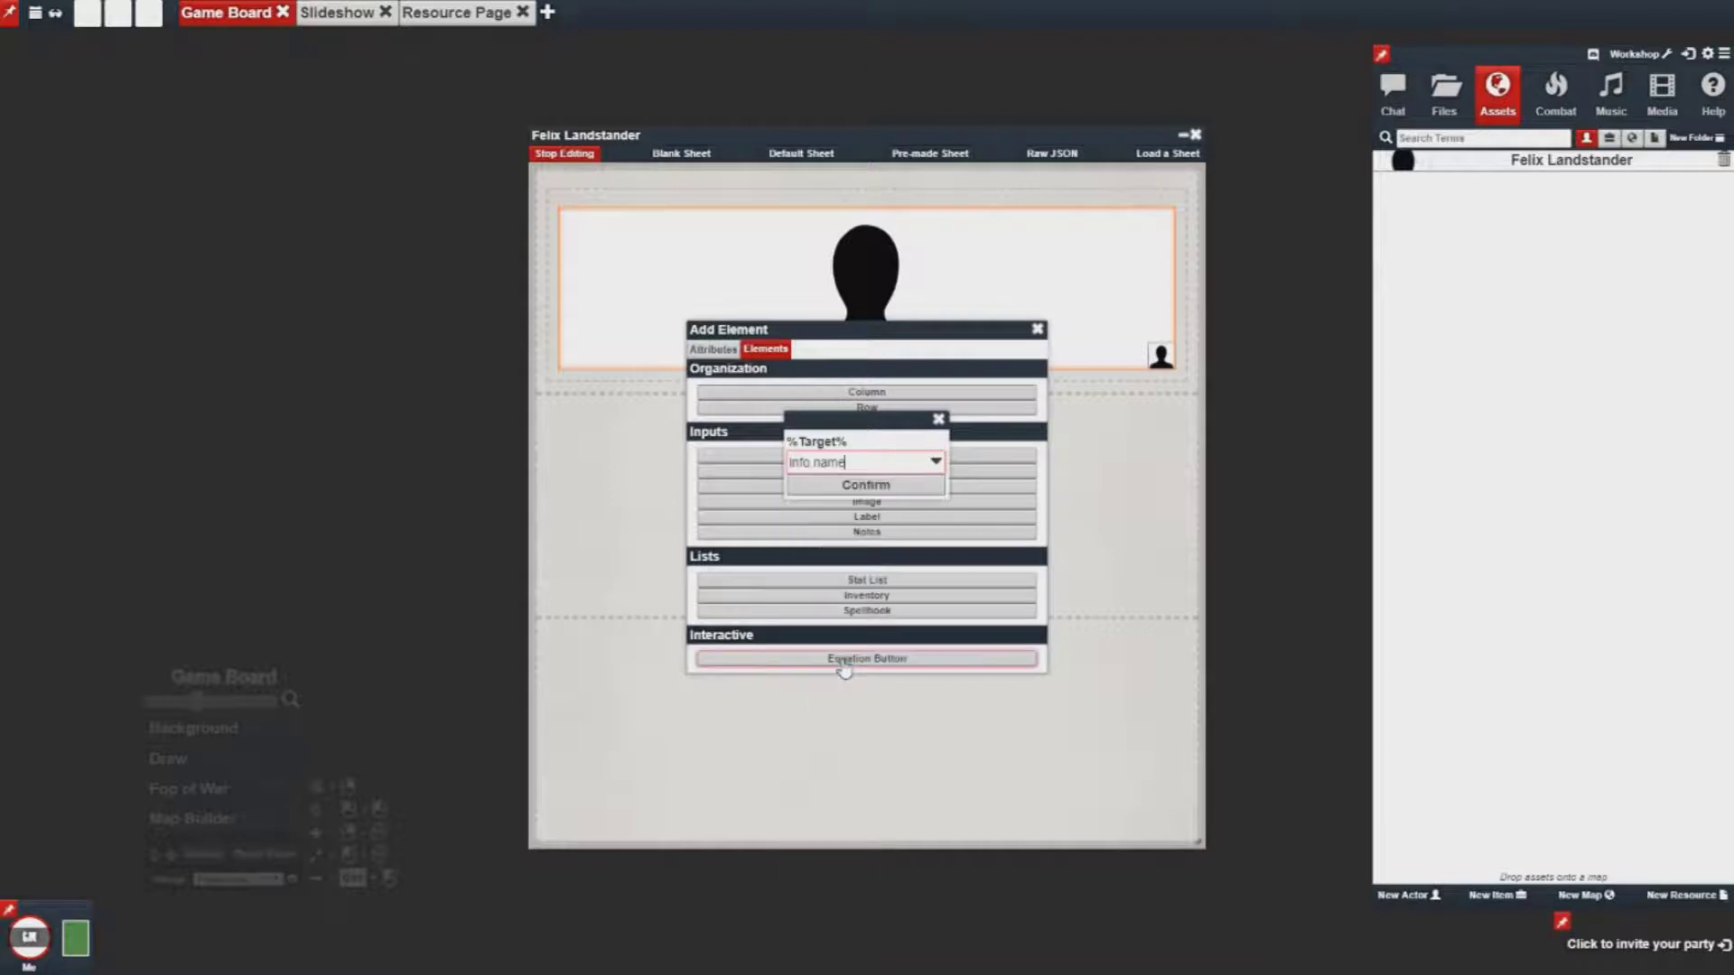
{"action": "left_click", "coordinate": [924, 490]}
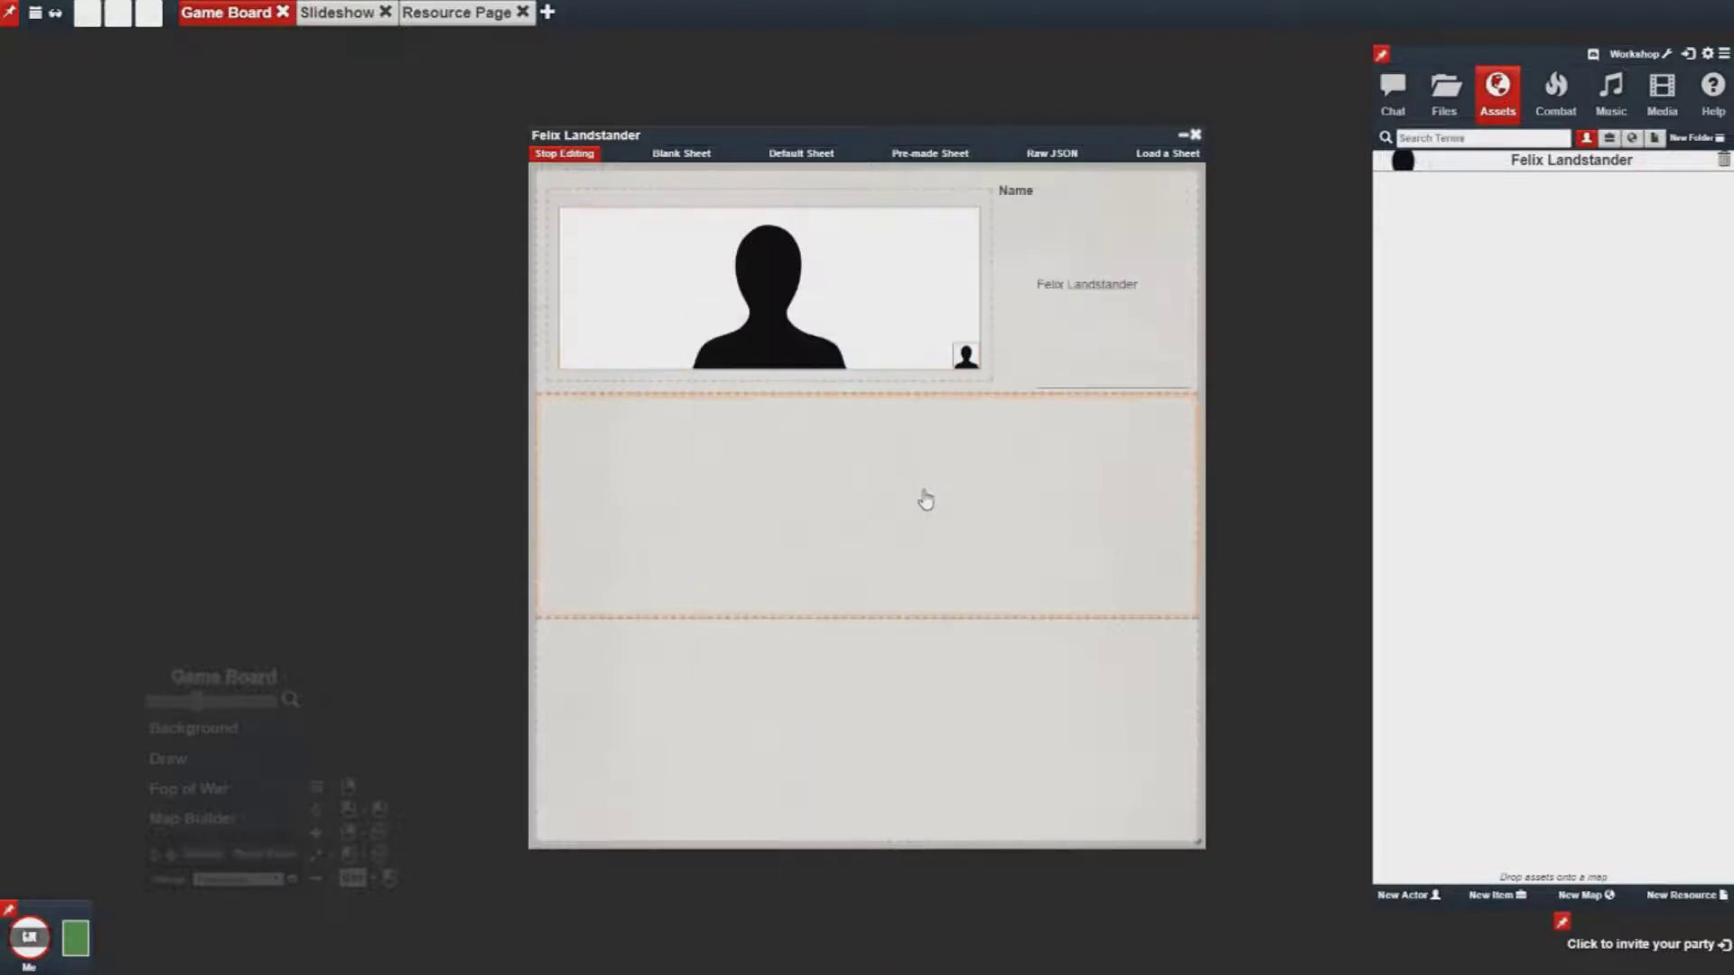
{"action": "right_click", "coordinate": [1160, 226]}
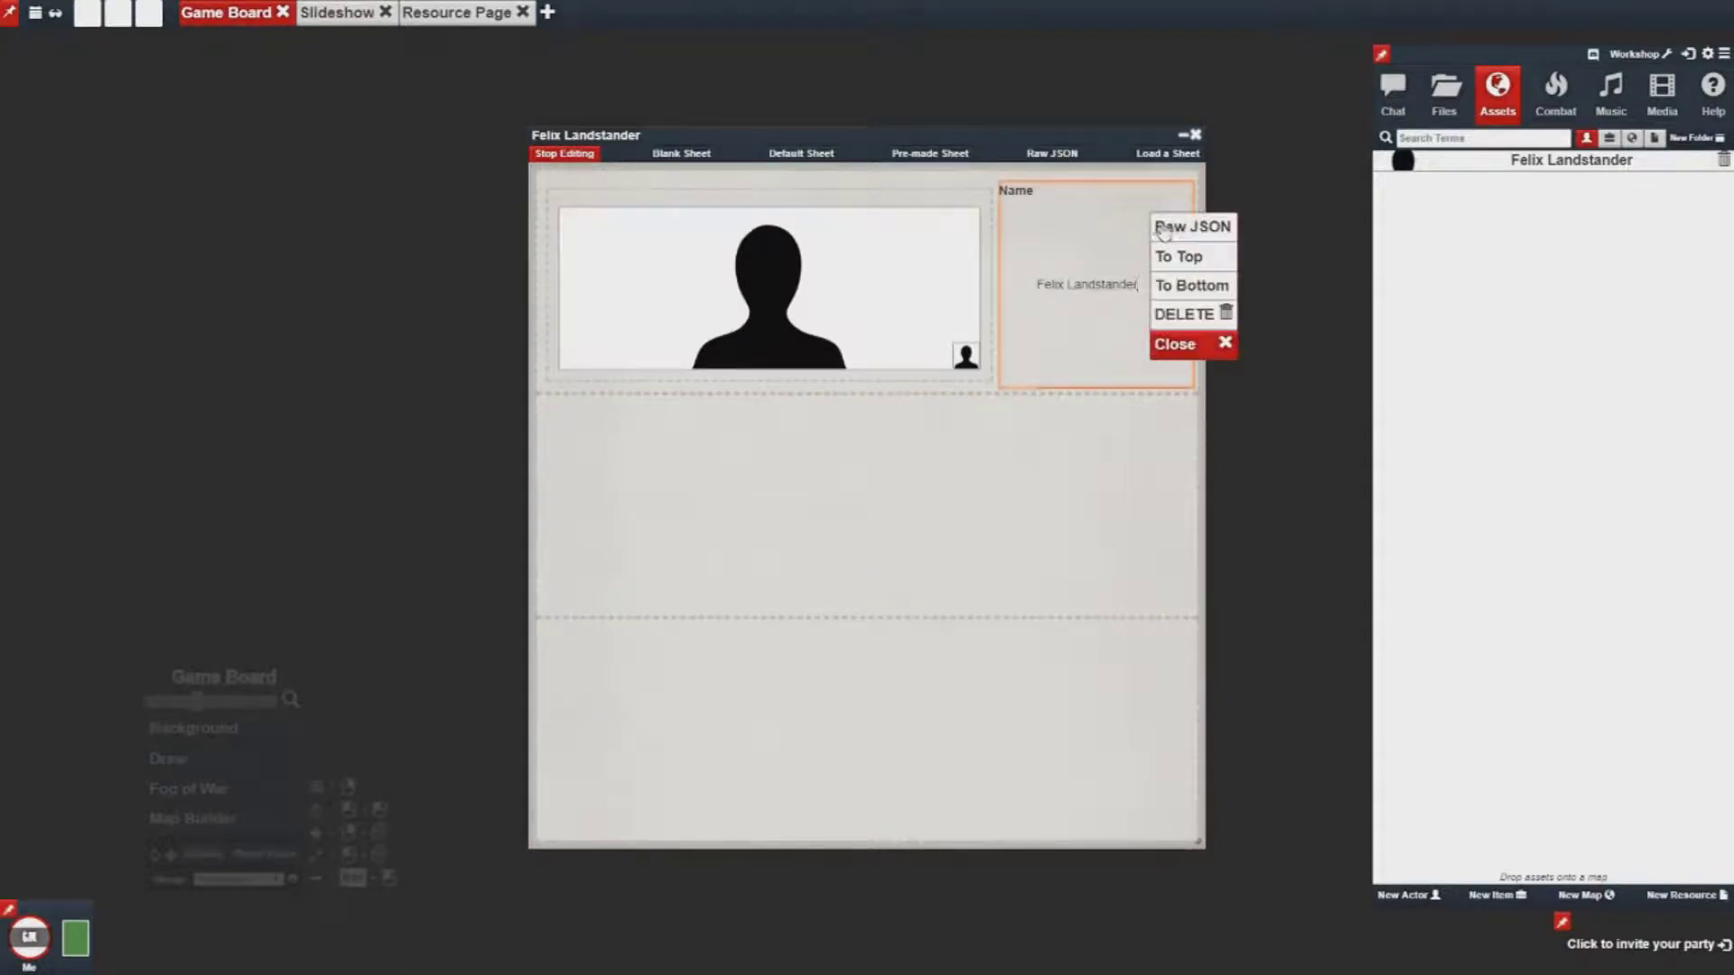
{"action": "left_click", "coordinate": [1210, 316]}
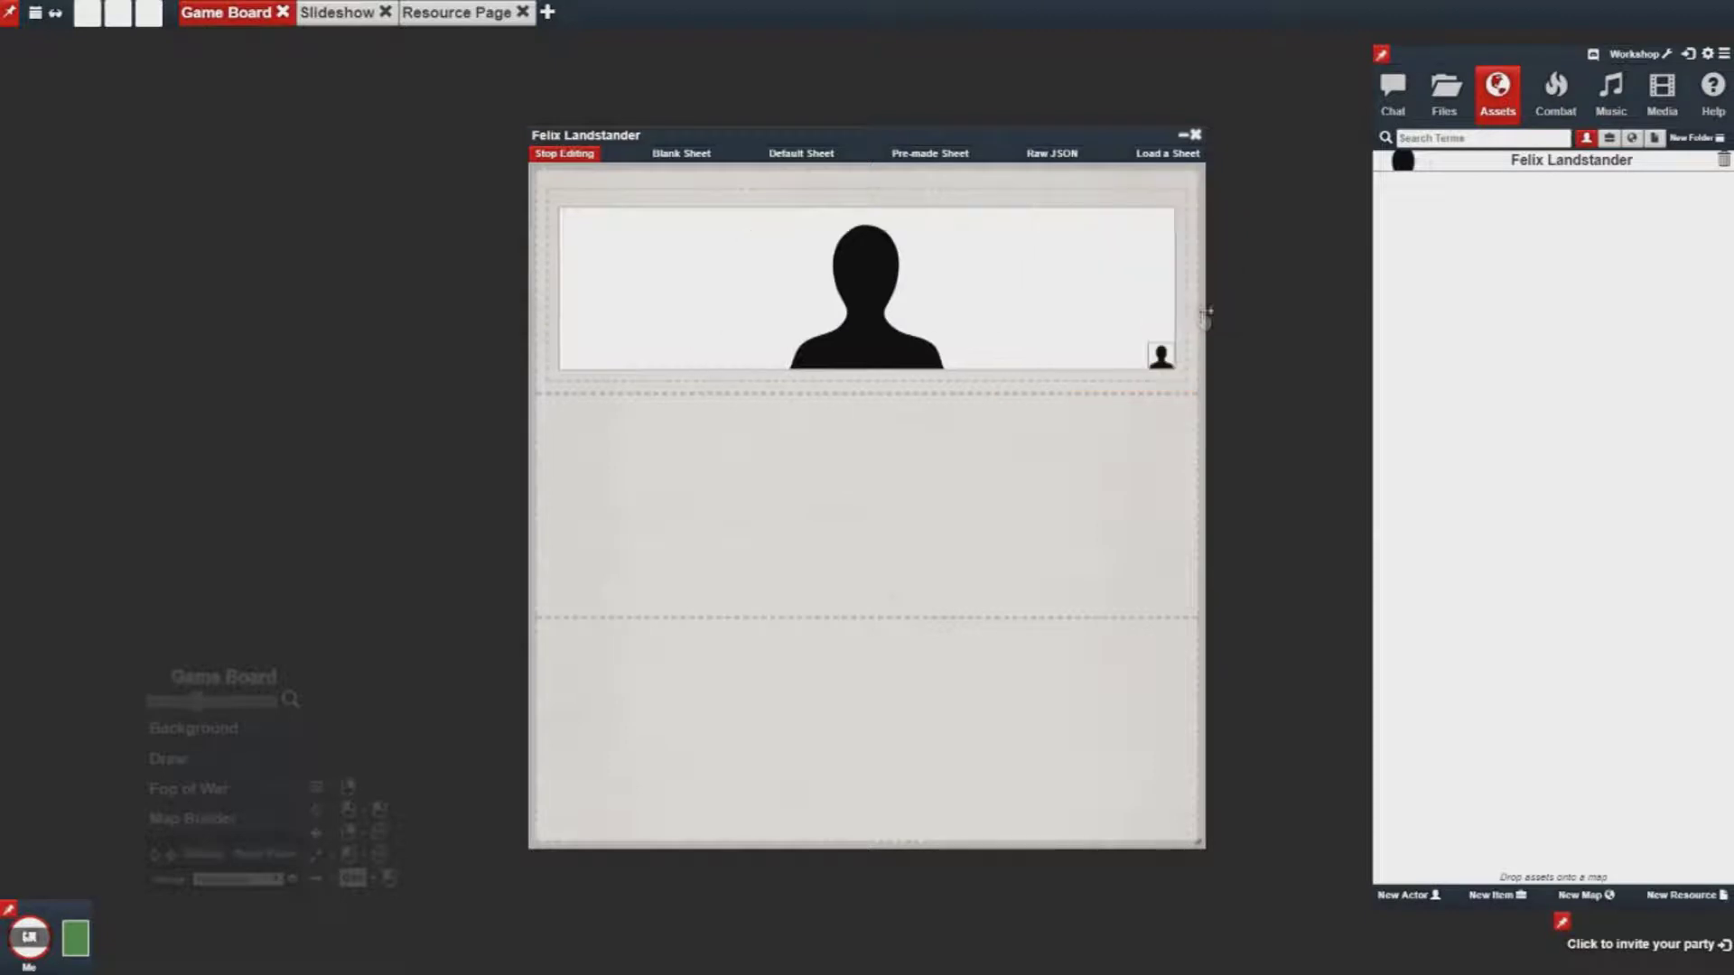
Add a Column beside the image in the uppermost row and place a Field targeting info.name in it
{"action": "left_click", "coordinate": [1162, 197]}
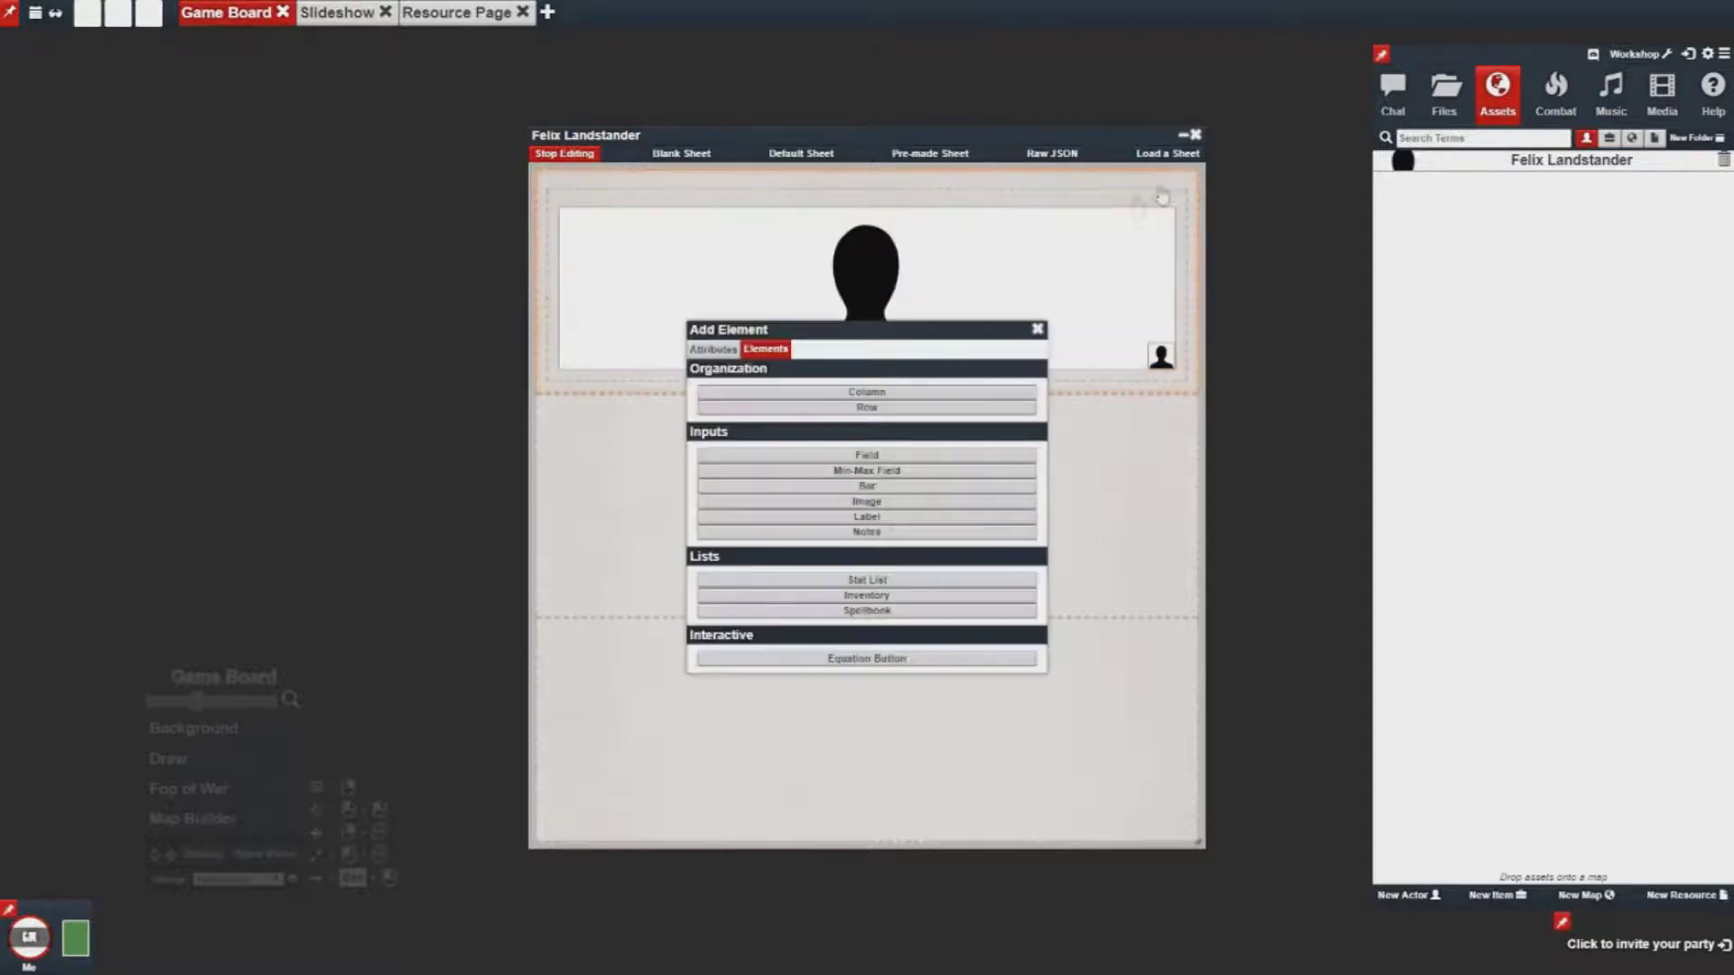
{"action": "left_click", "coordinate": [917, 392]}
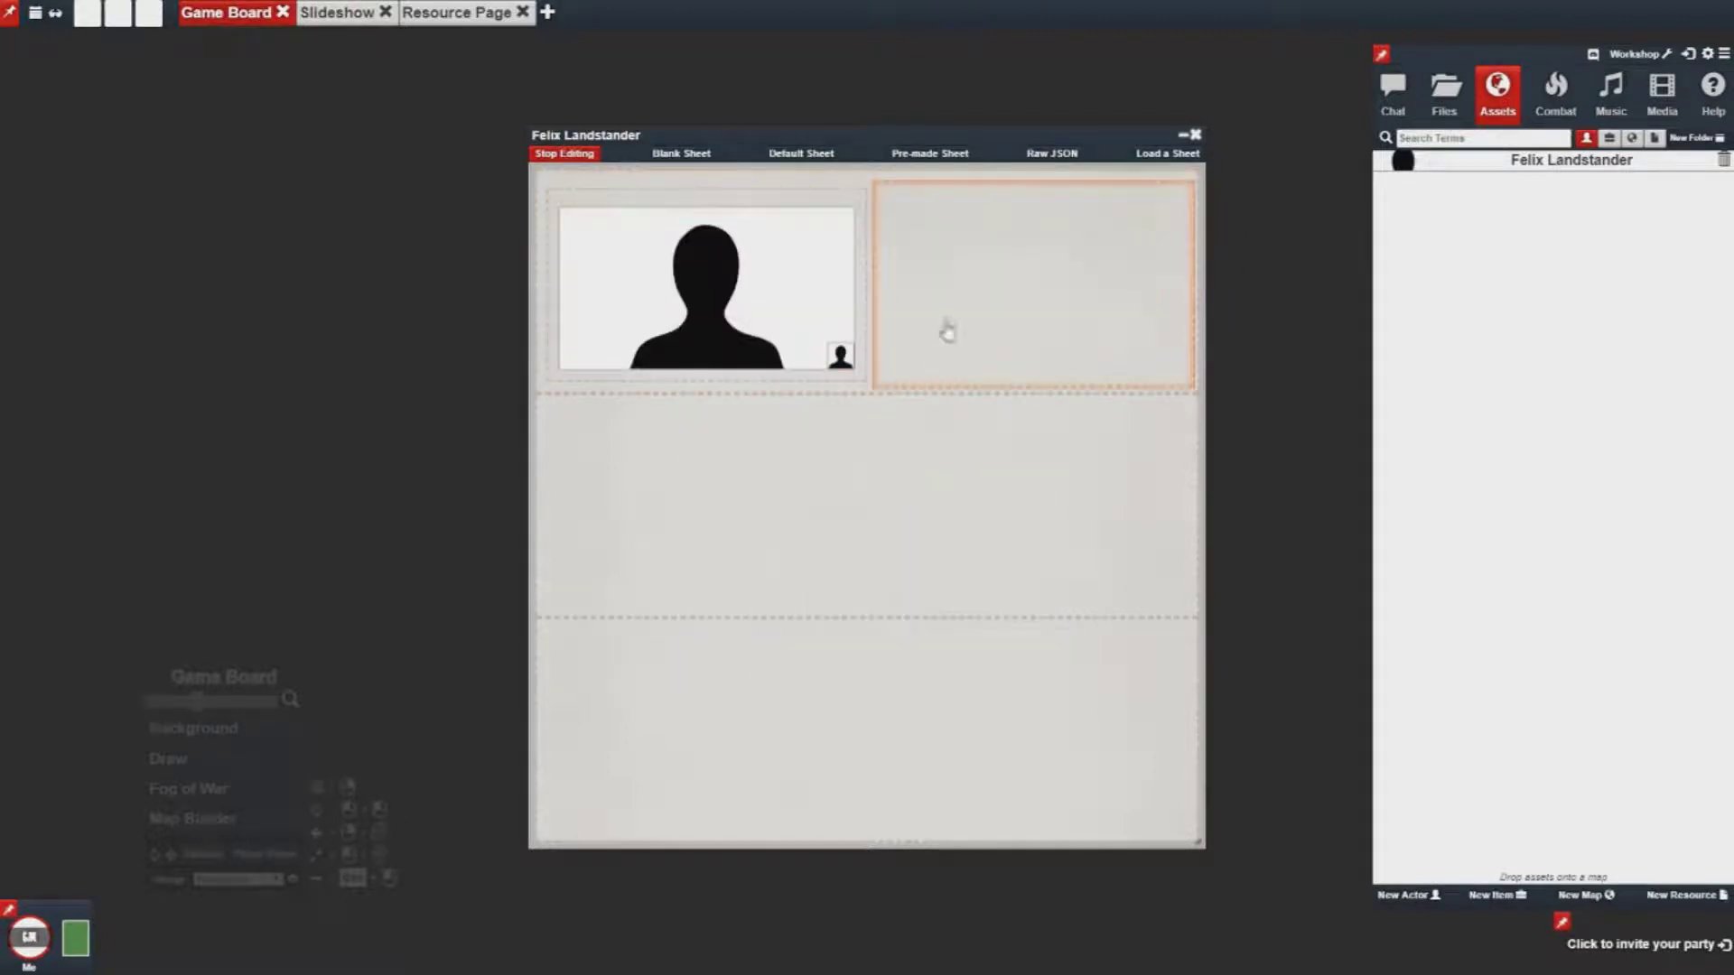
{"action": "left_click", "coordinate": [976, 284]}
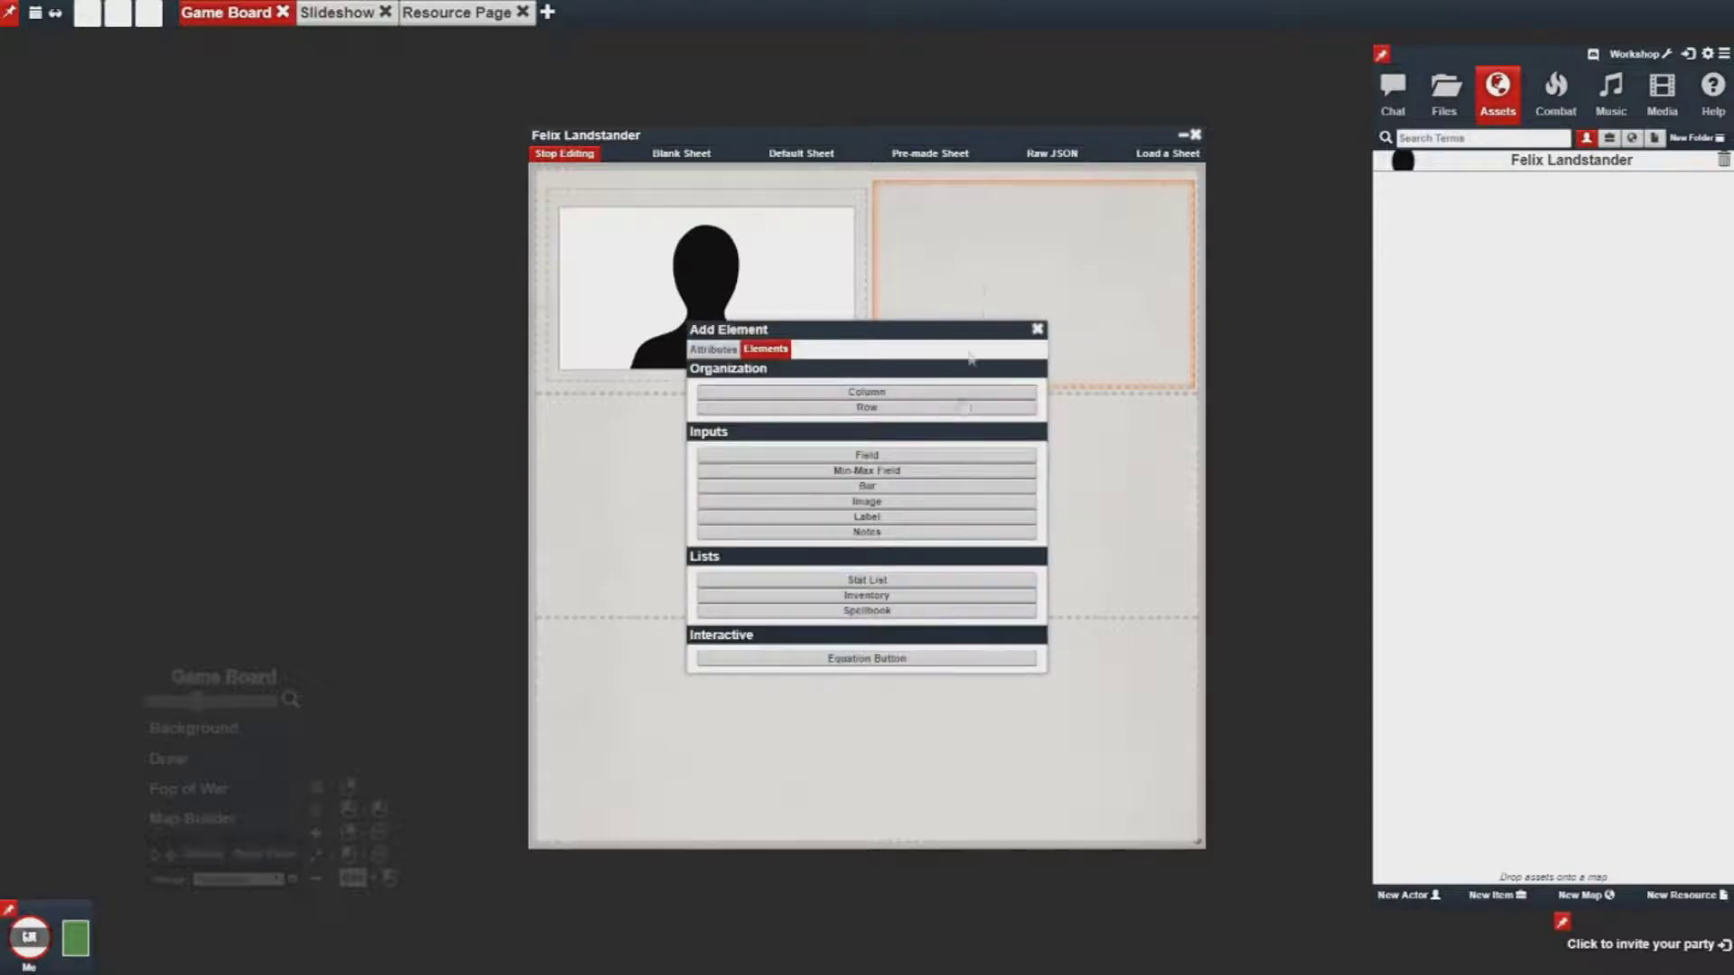
{"action": "left_click", "coordinate": [930, 456]}
{"action": "left_click", "coordinate": [935, 463]}
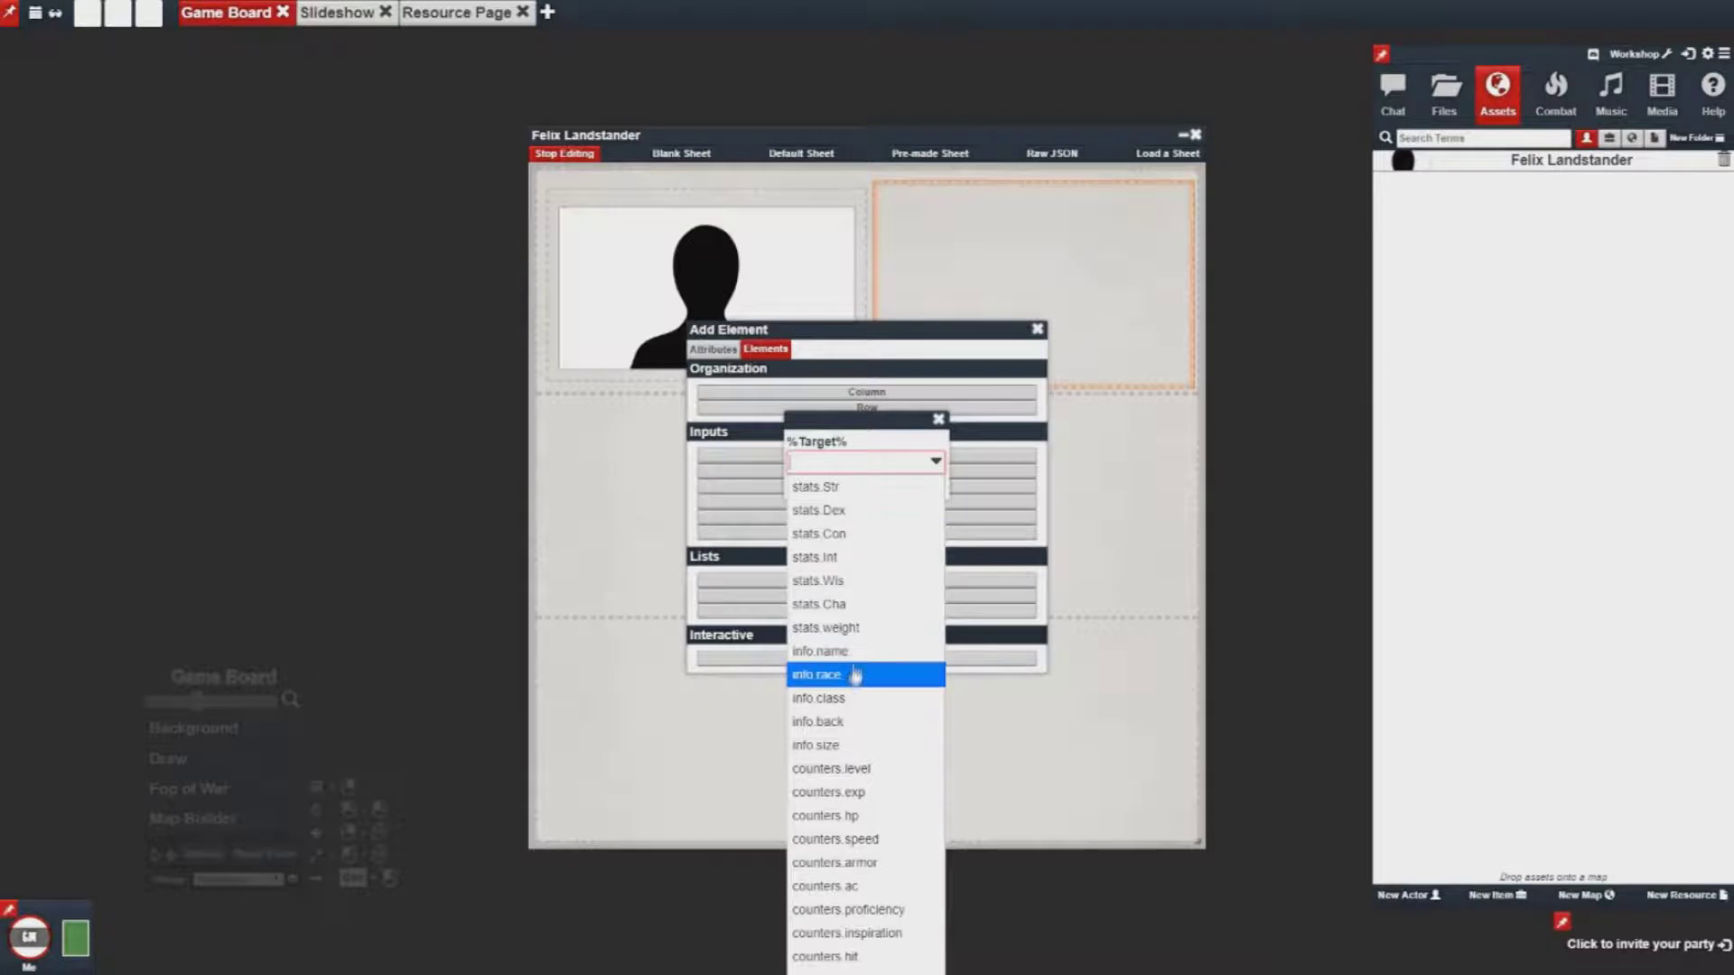
{"action": "left_click", "coordinate": [854, 652]}
{"action": "left_click", "coordinate": [916, 486]}
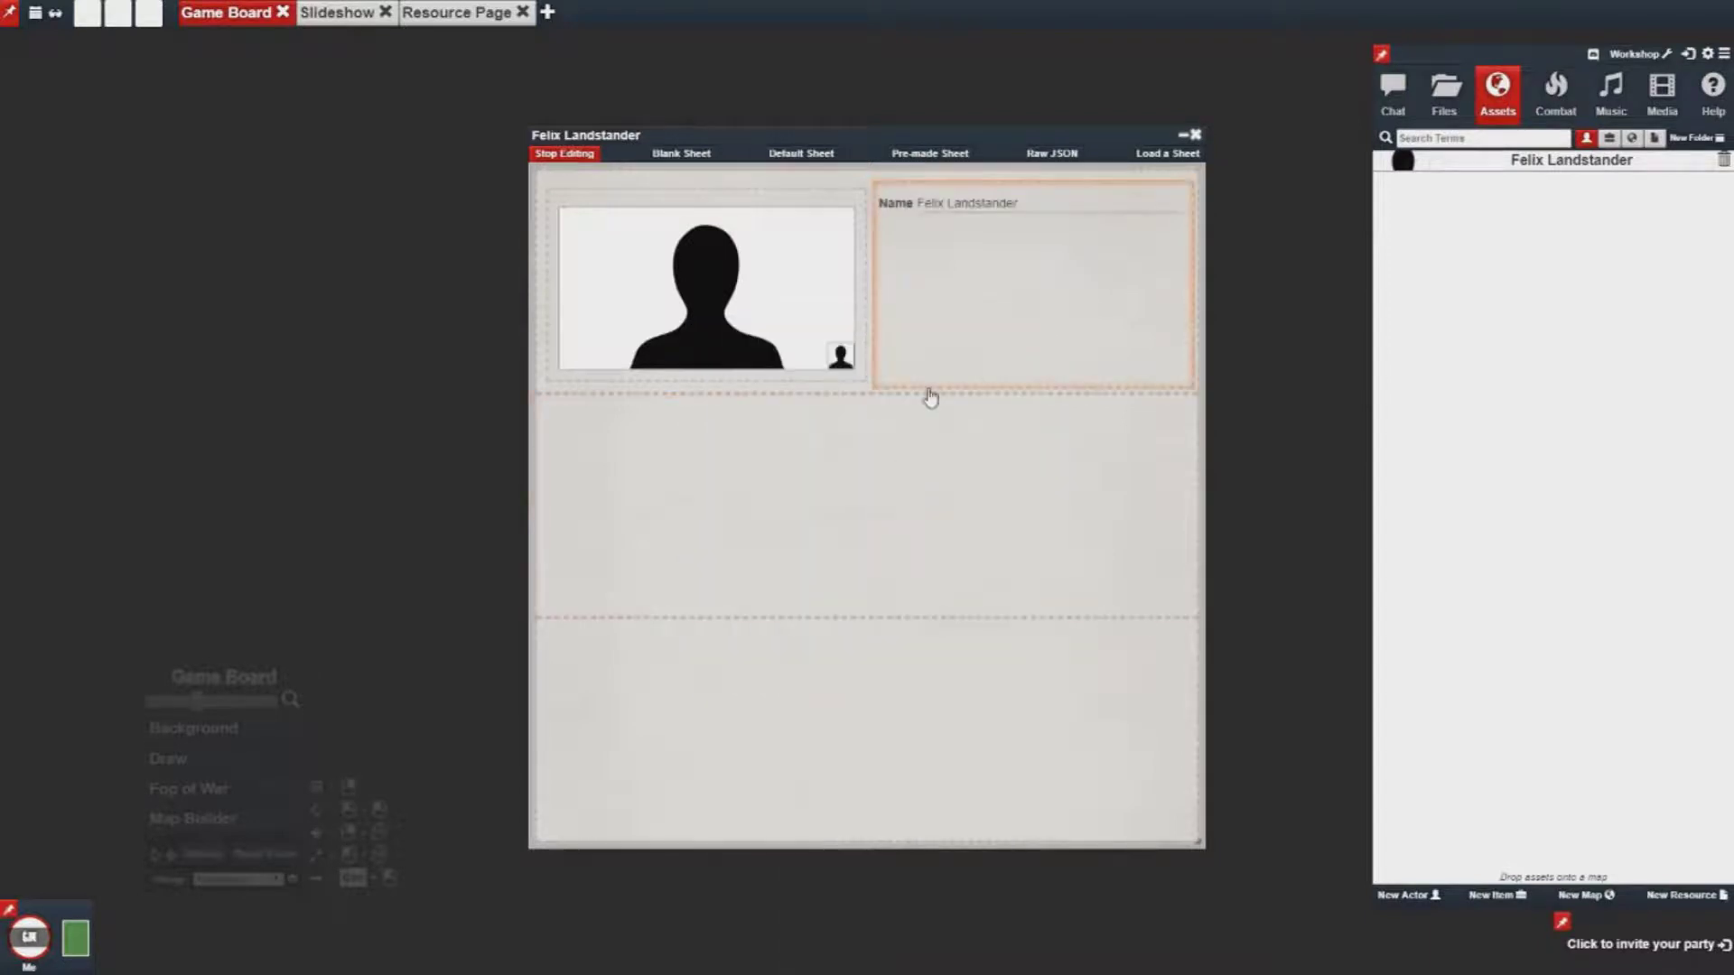
{"action": "left_click", "coordinate": [1003, 214]}
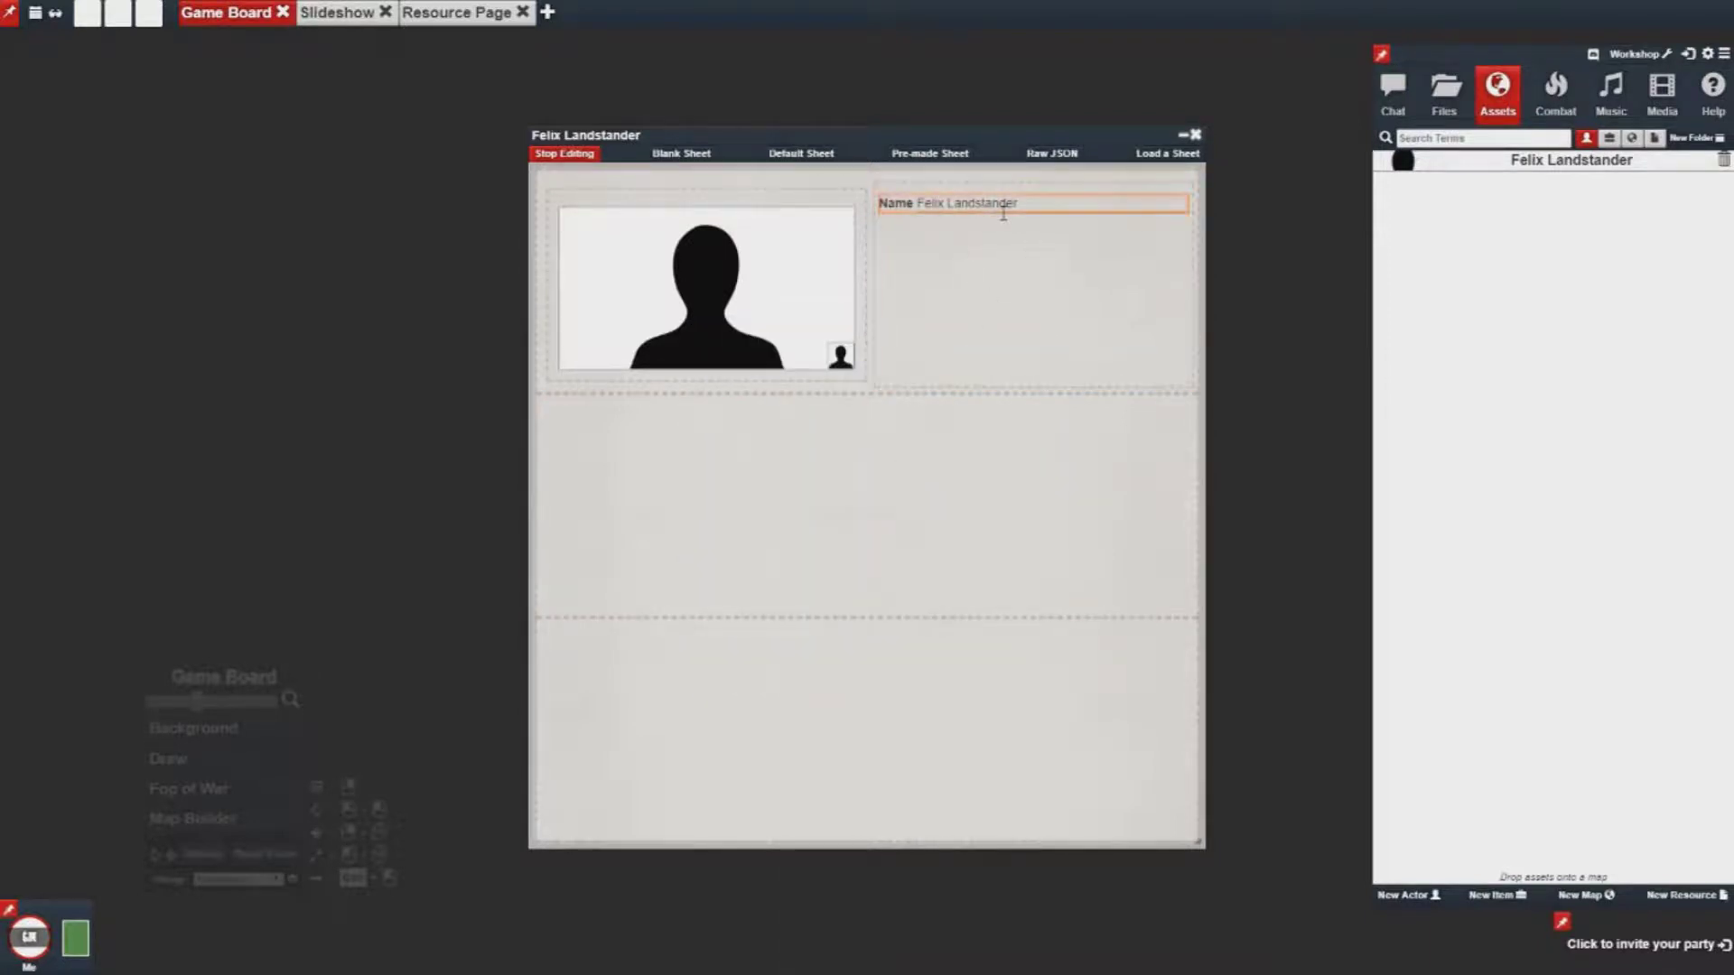
Add a Min-Max Field targeting counters.hp to the column that holds the name field
{"action": "left_click", "coordinate": [1006, 279]}
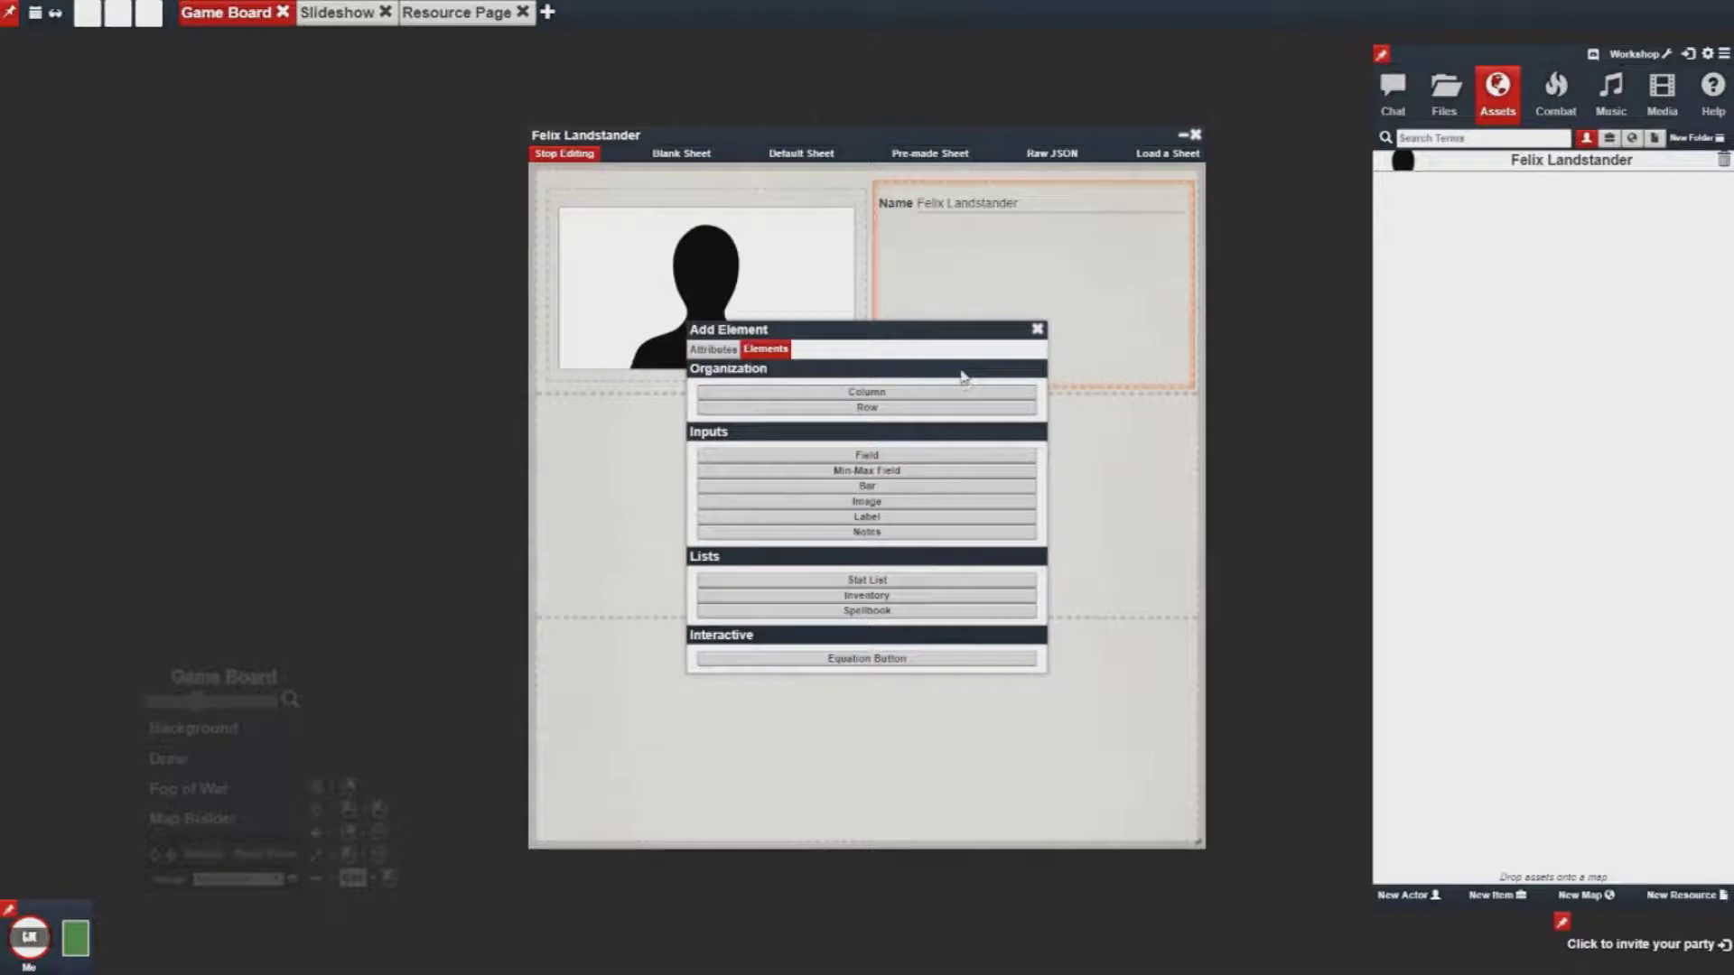
{"action": "left_click", "coordinate": [889, 477]}
{"action": "left_click", "coordinate": [935, 479]}
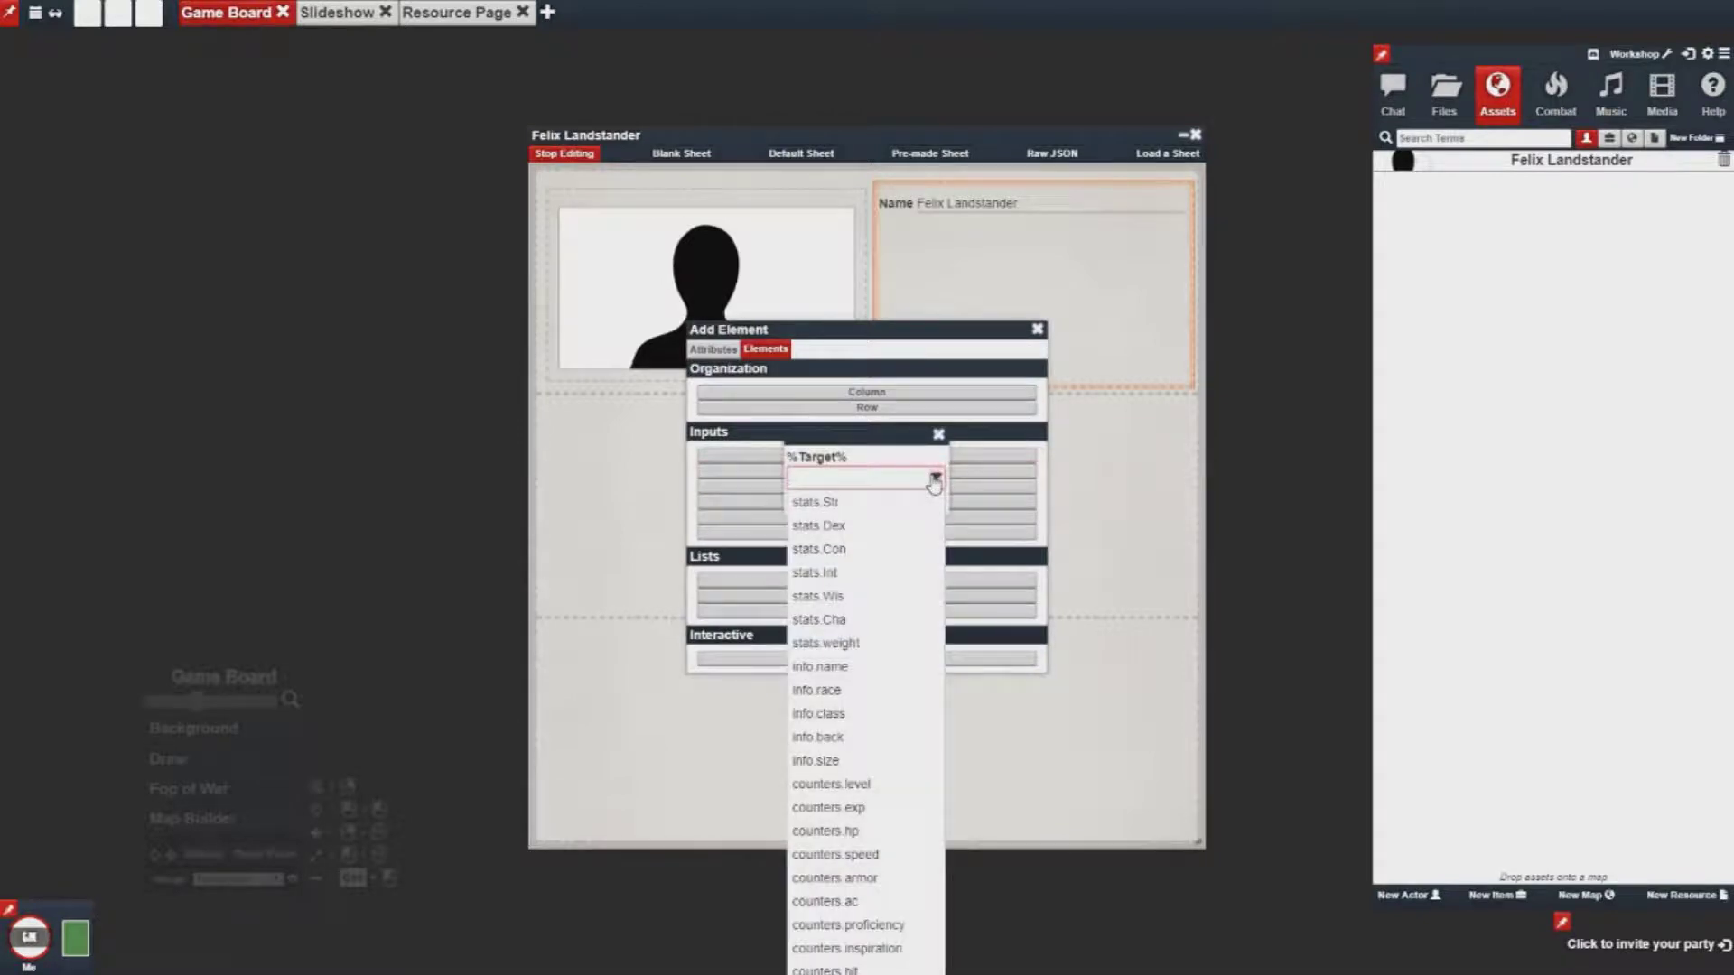
{"action": "type", "text": "hp"}
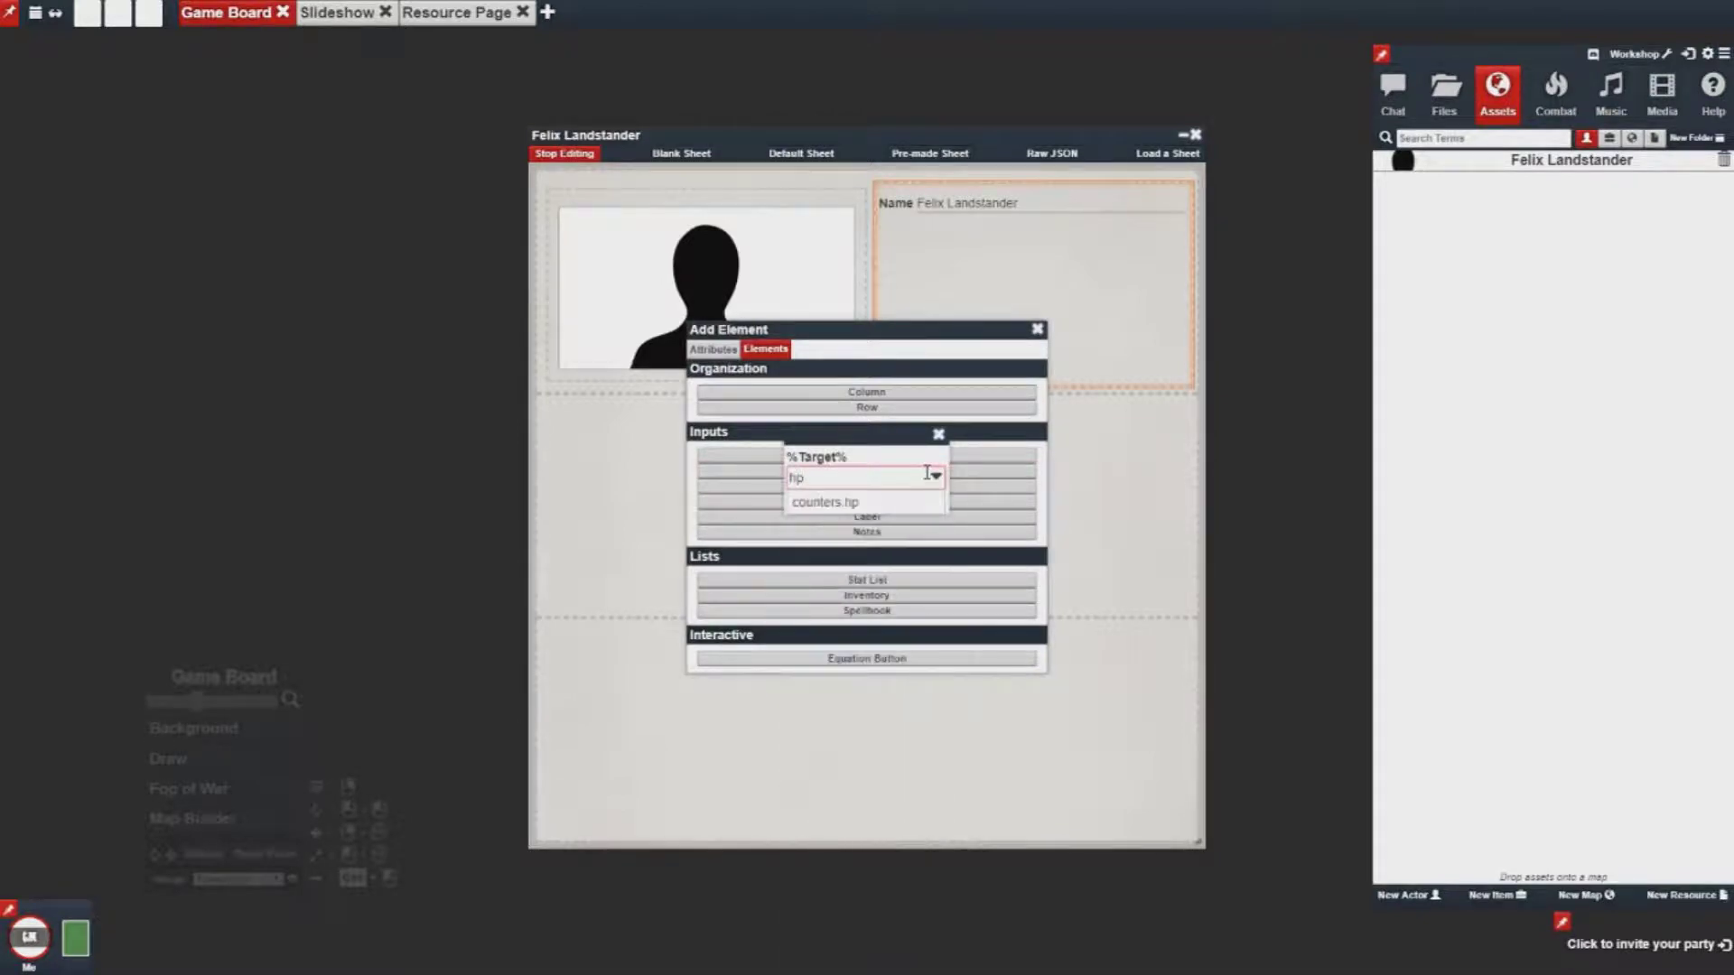
{"action": "key", "text": "Down"}
{"action": "key", "text": "Return"}
{"action": "left_click", "coordinate": [874, 501]}
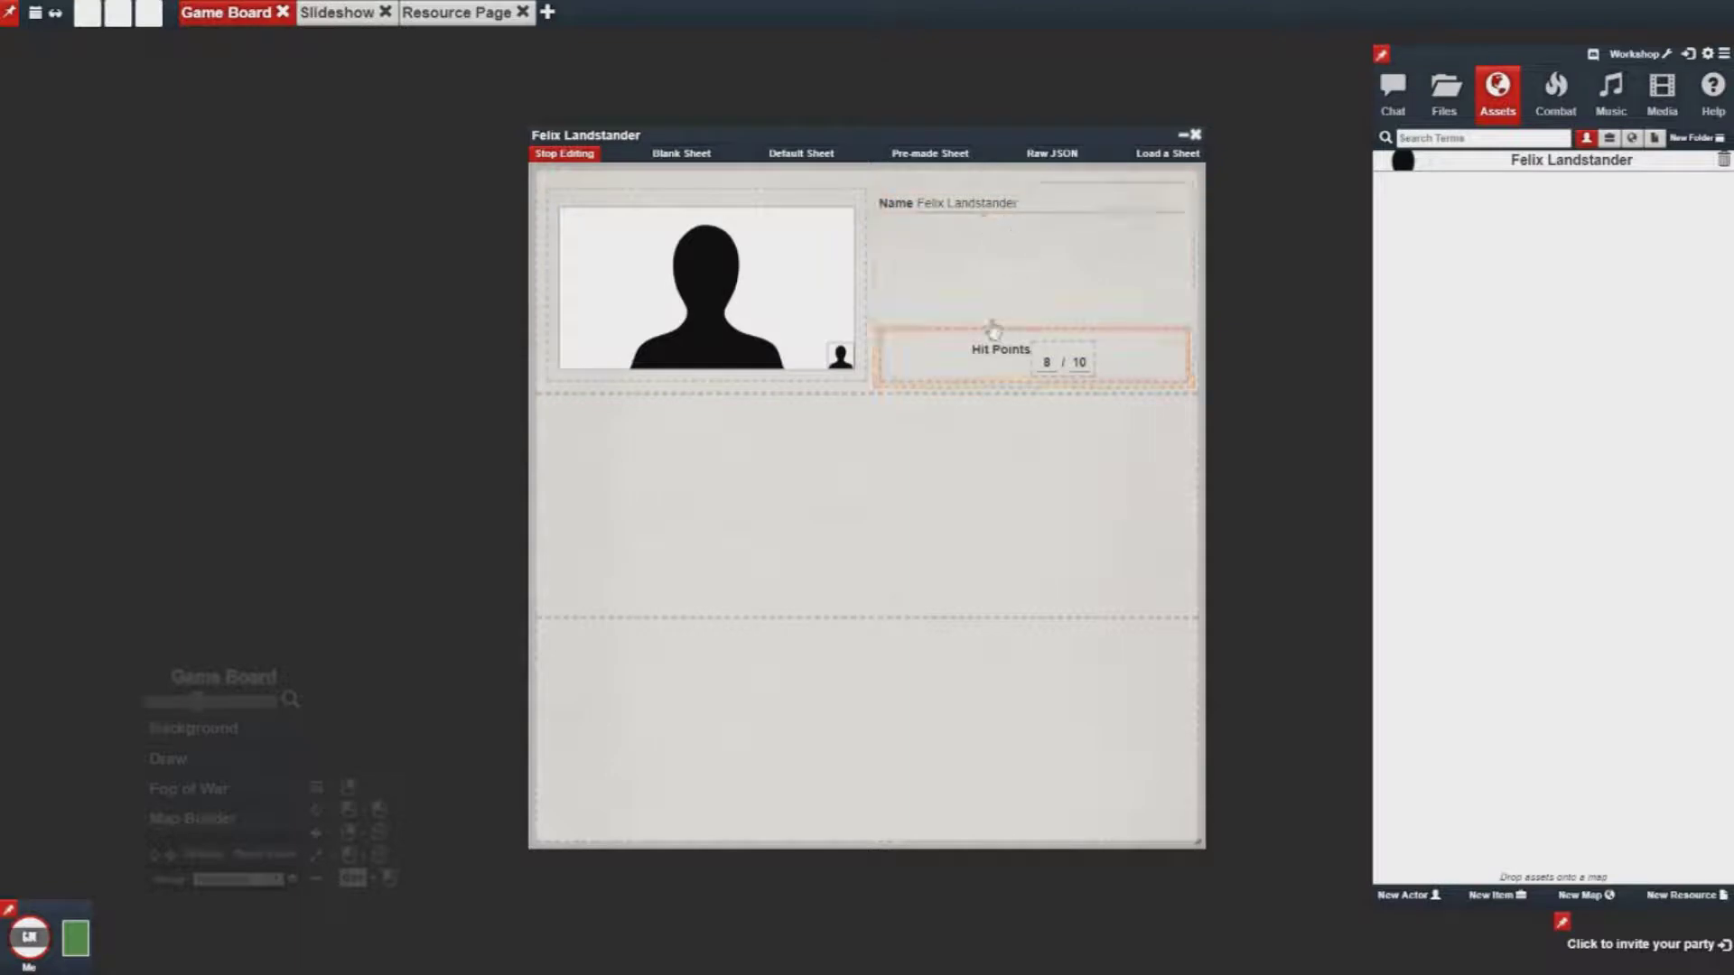
Remove the flexbetween class from the raw JSON of the column holding the name and hit points
{"action": "left_click", "coordinate": [978, 275]}
{"action": "left_click", "coordinate": [1045, 277]}
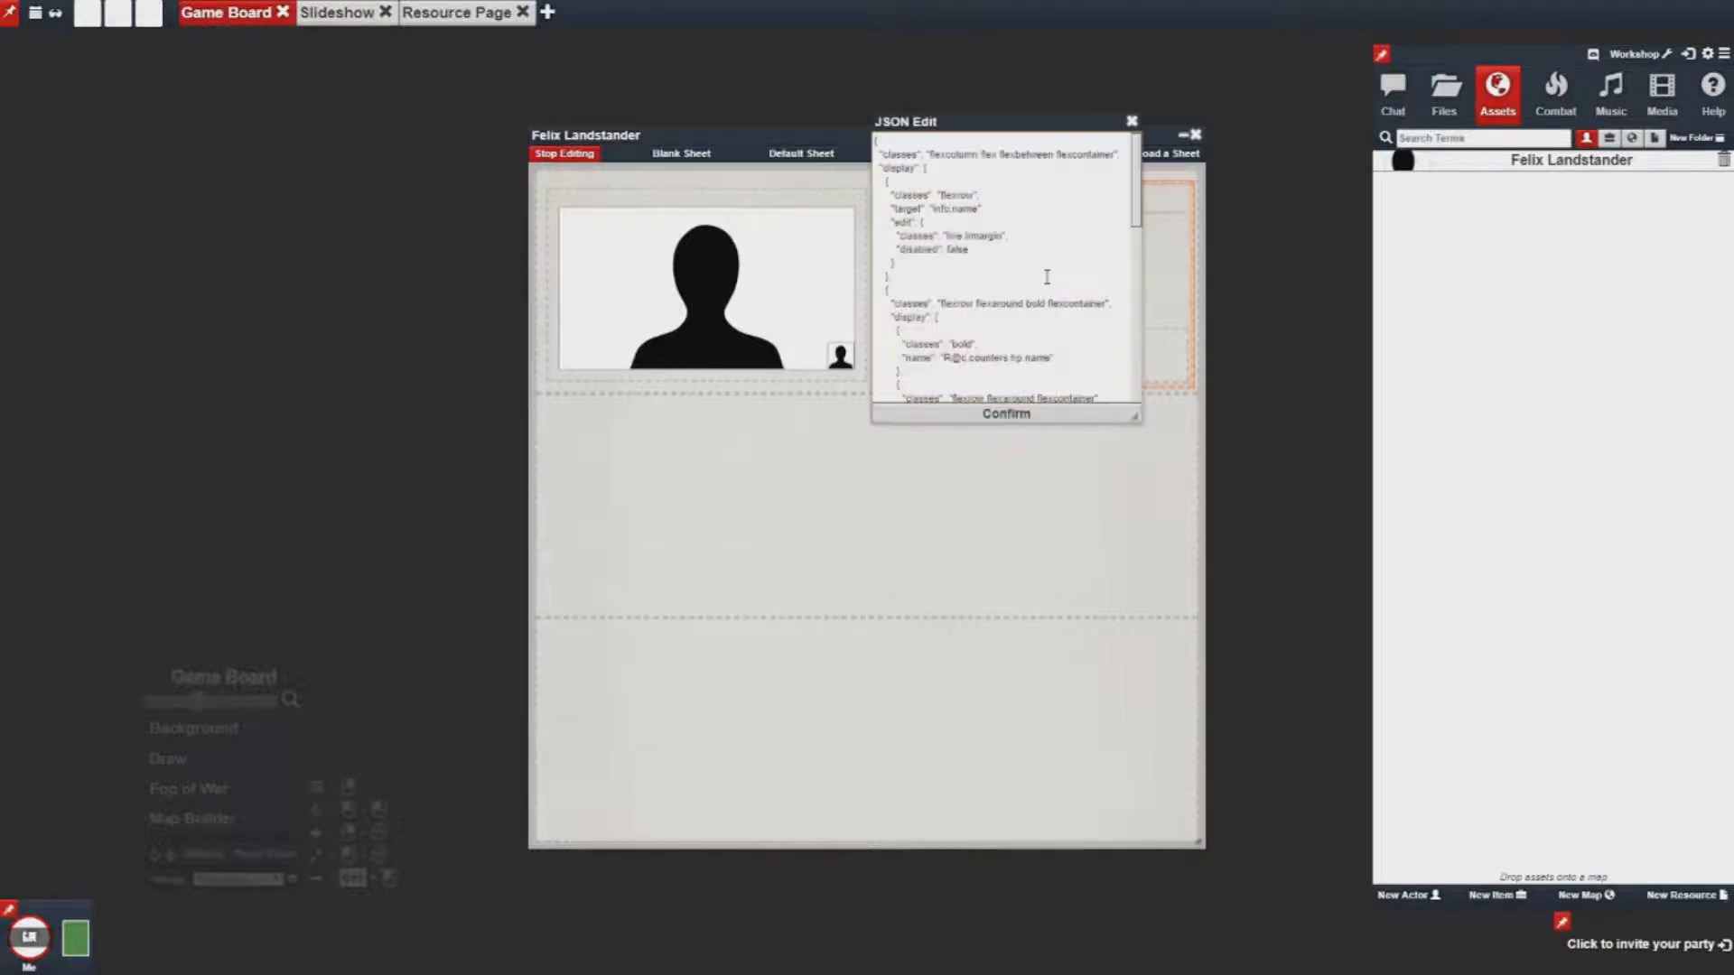
{"action": "double_click", "coordinate": [1045, 156]}
{"action": "key", "text": "BackSpace"}
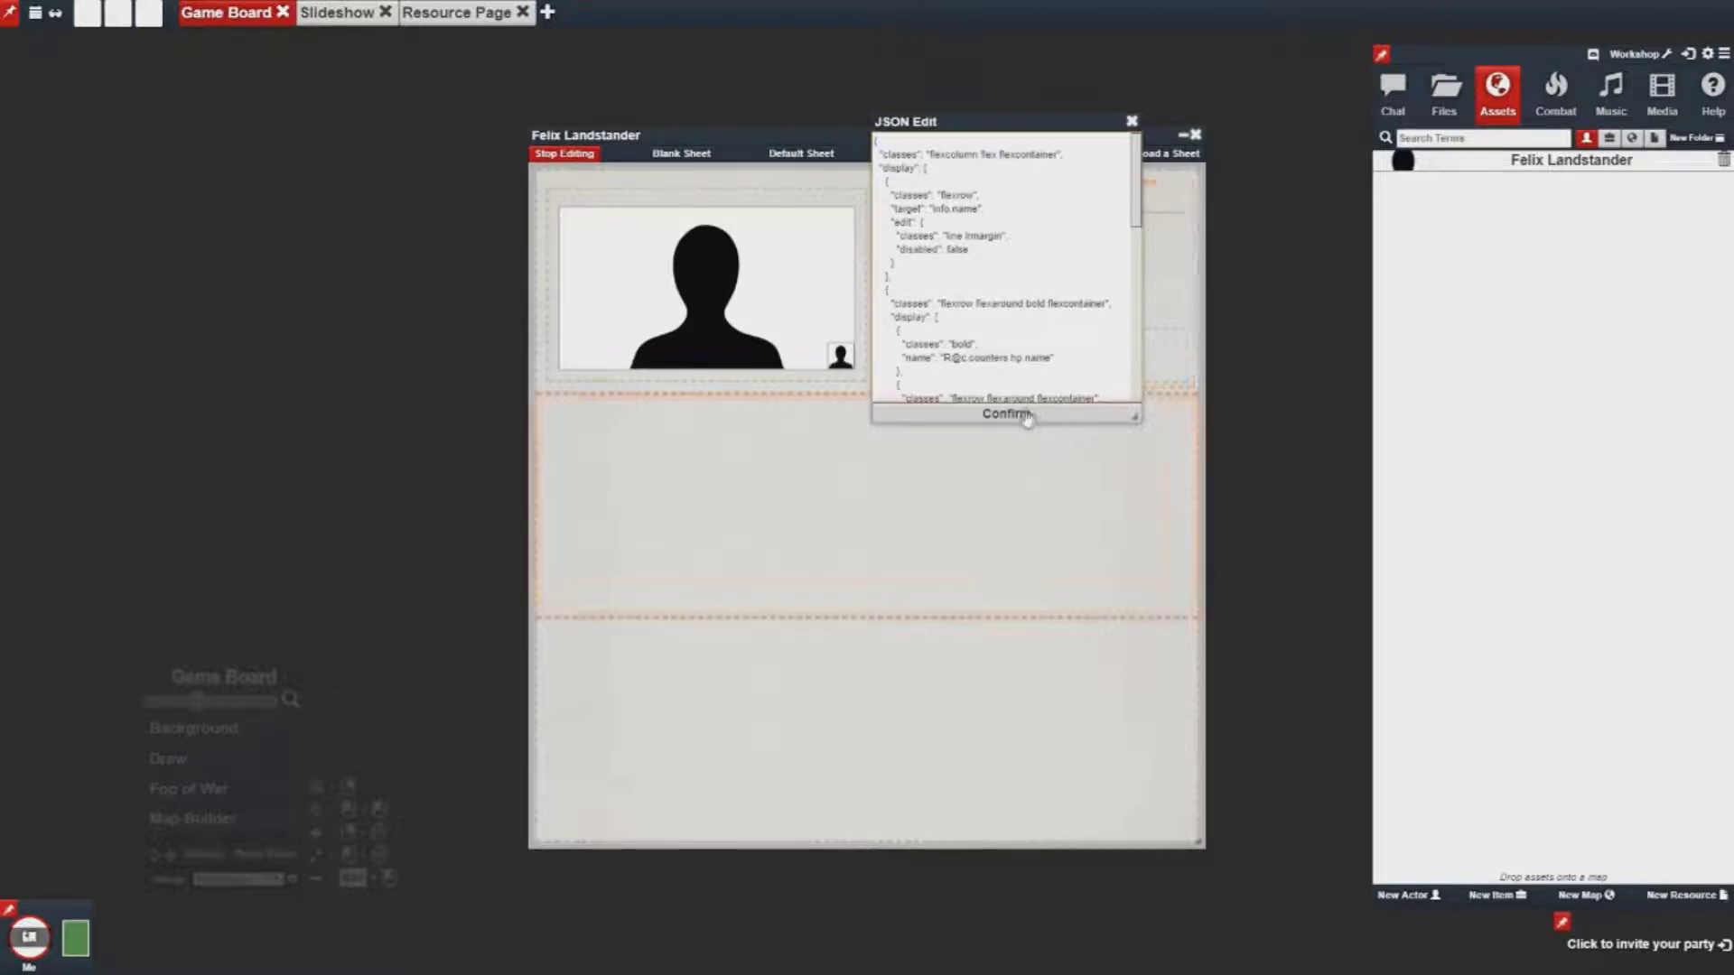
{"action": "left_click", "coordinate": [1023, 414]}
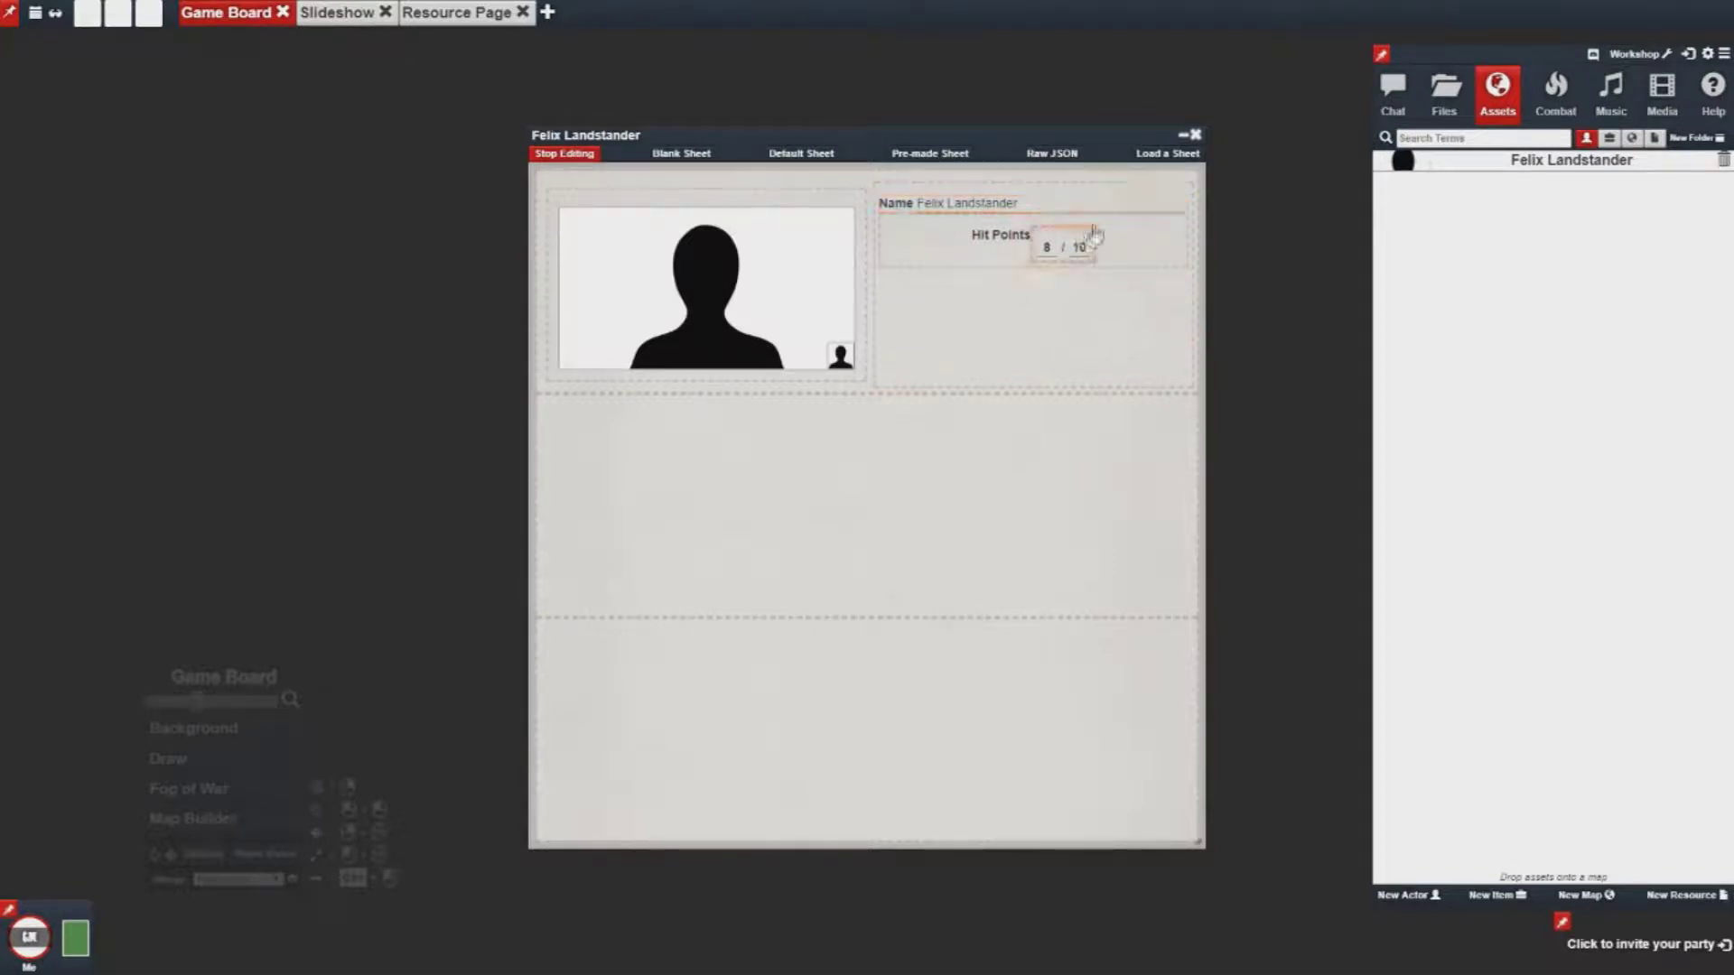
Add a Bar element targeting counters.hp beneath the hit points field in the same column
{"action": "left_click", "coordinate": [992, 330]}
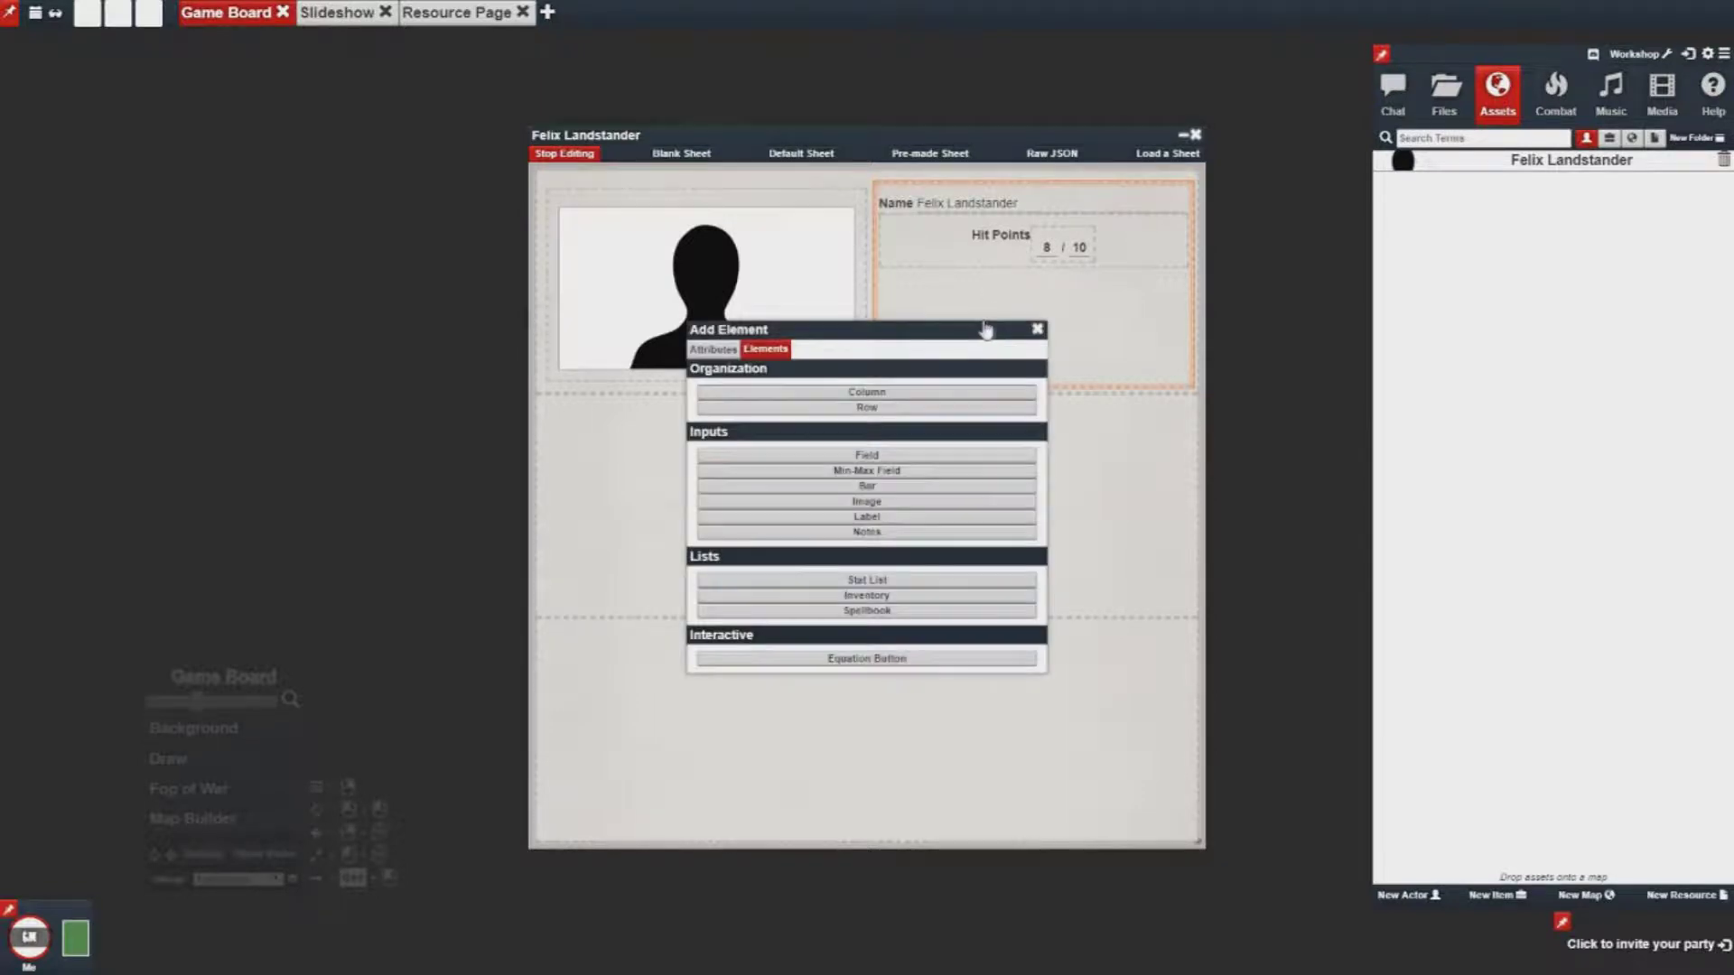
{"action": "left_click", "coordinate": [900, 492]}
{"action": "left_click", "coordinate": [930, 493]}
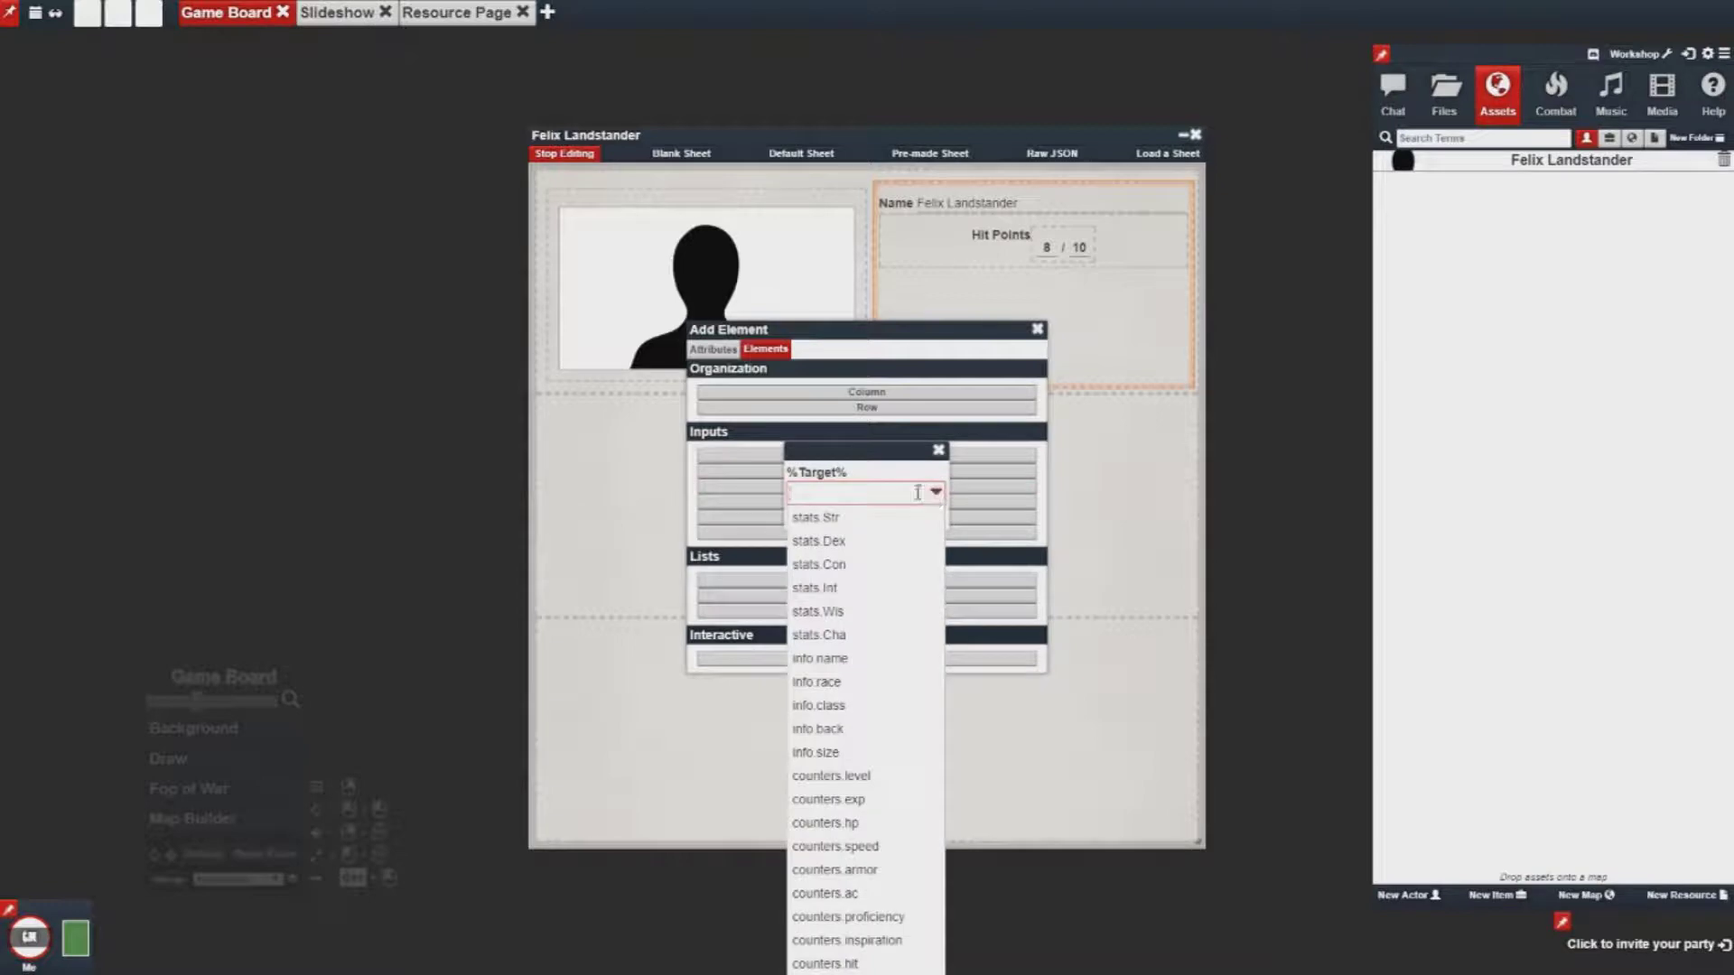
{"action": "left_click", "coordinate": [849, 823]}
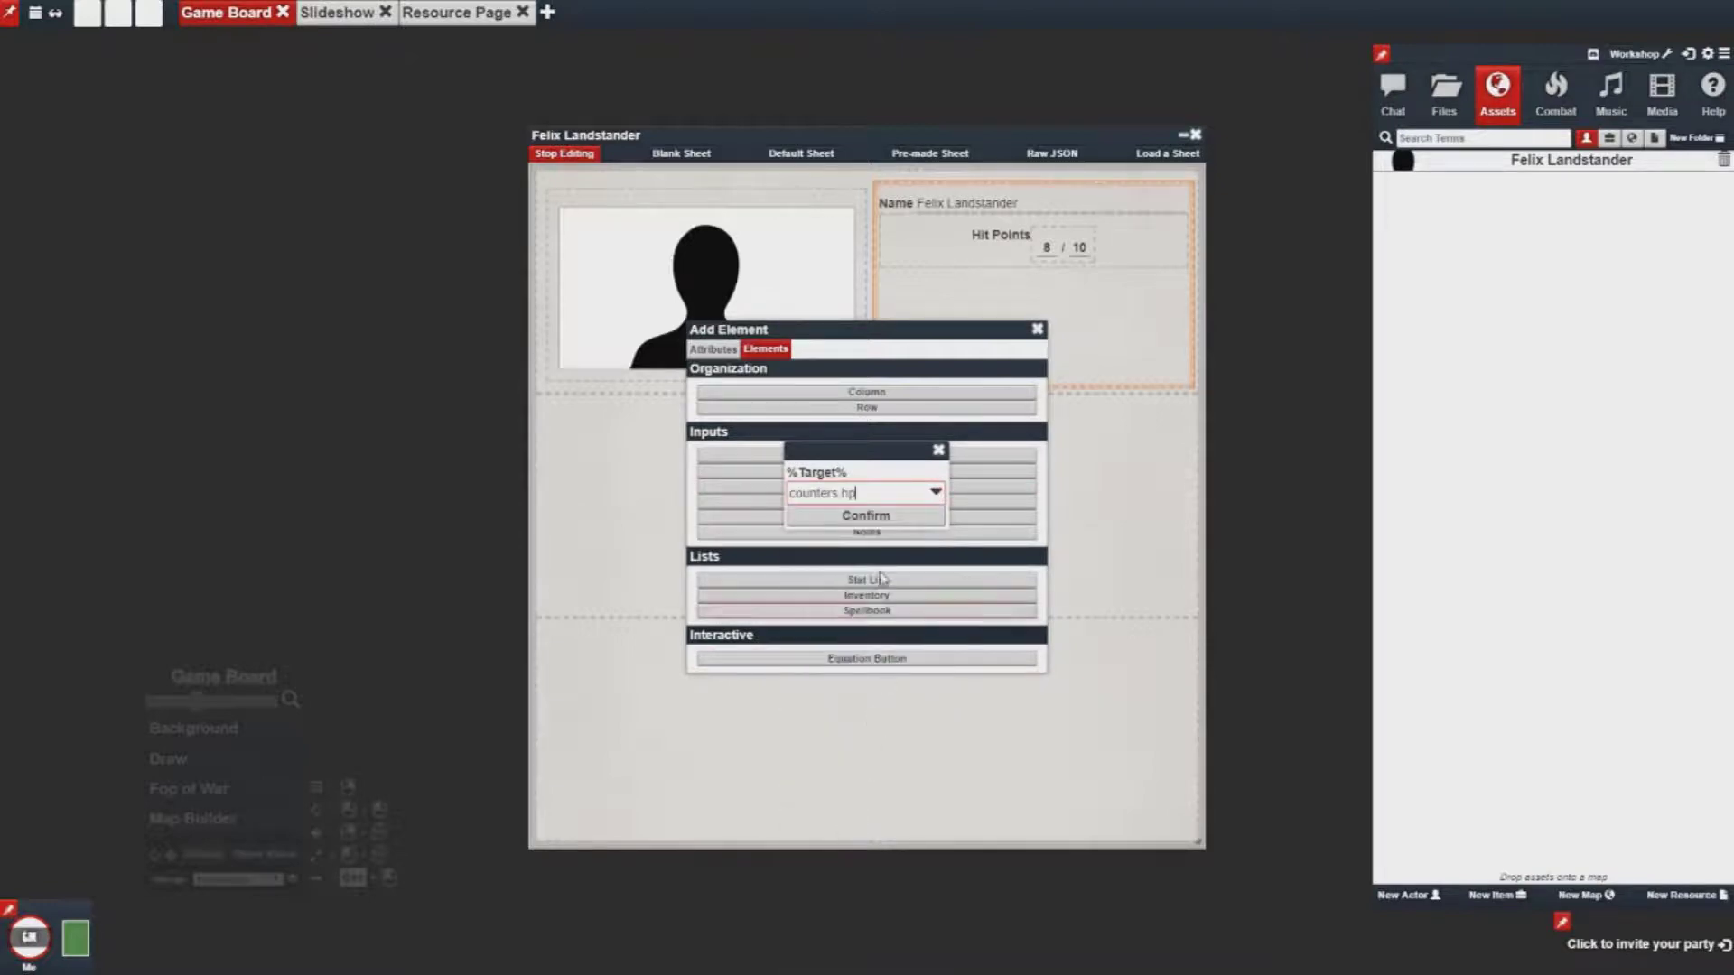
{"action": "left_click", "coordinate": [887, 529]}
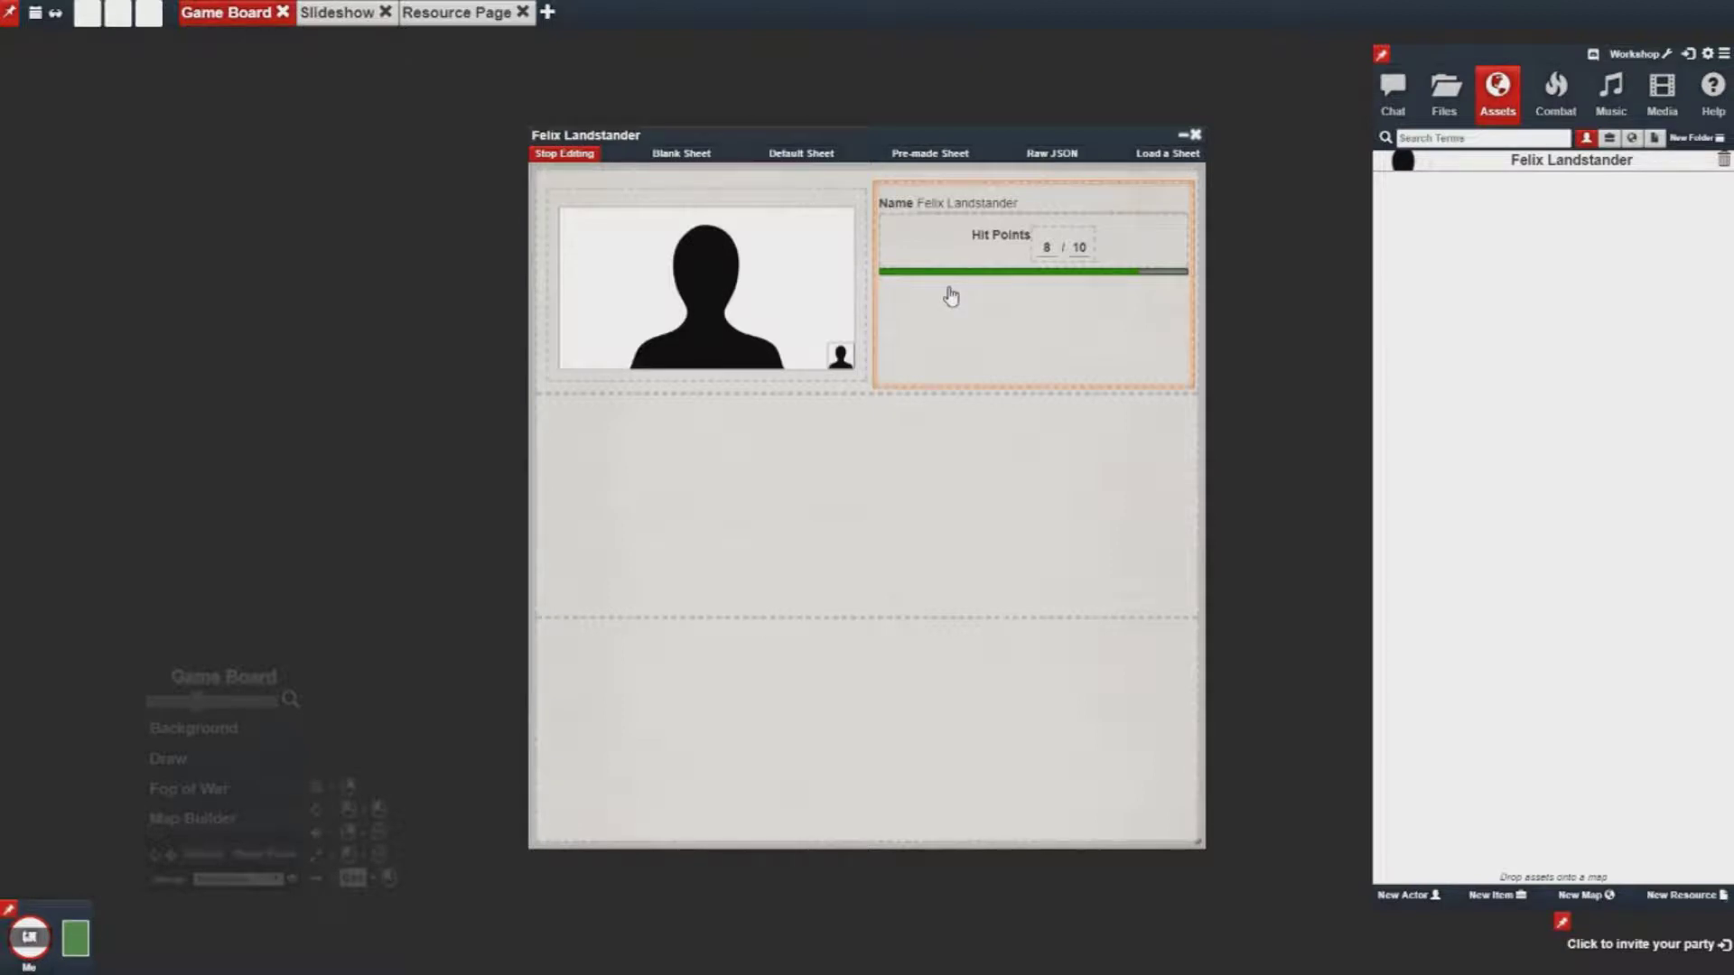
Add a Stat List to the middle row and an Inventory to the lowest row of the sheet
{"action": "left_click", "coordinate": [813, 526]}
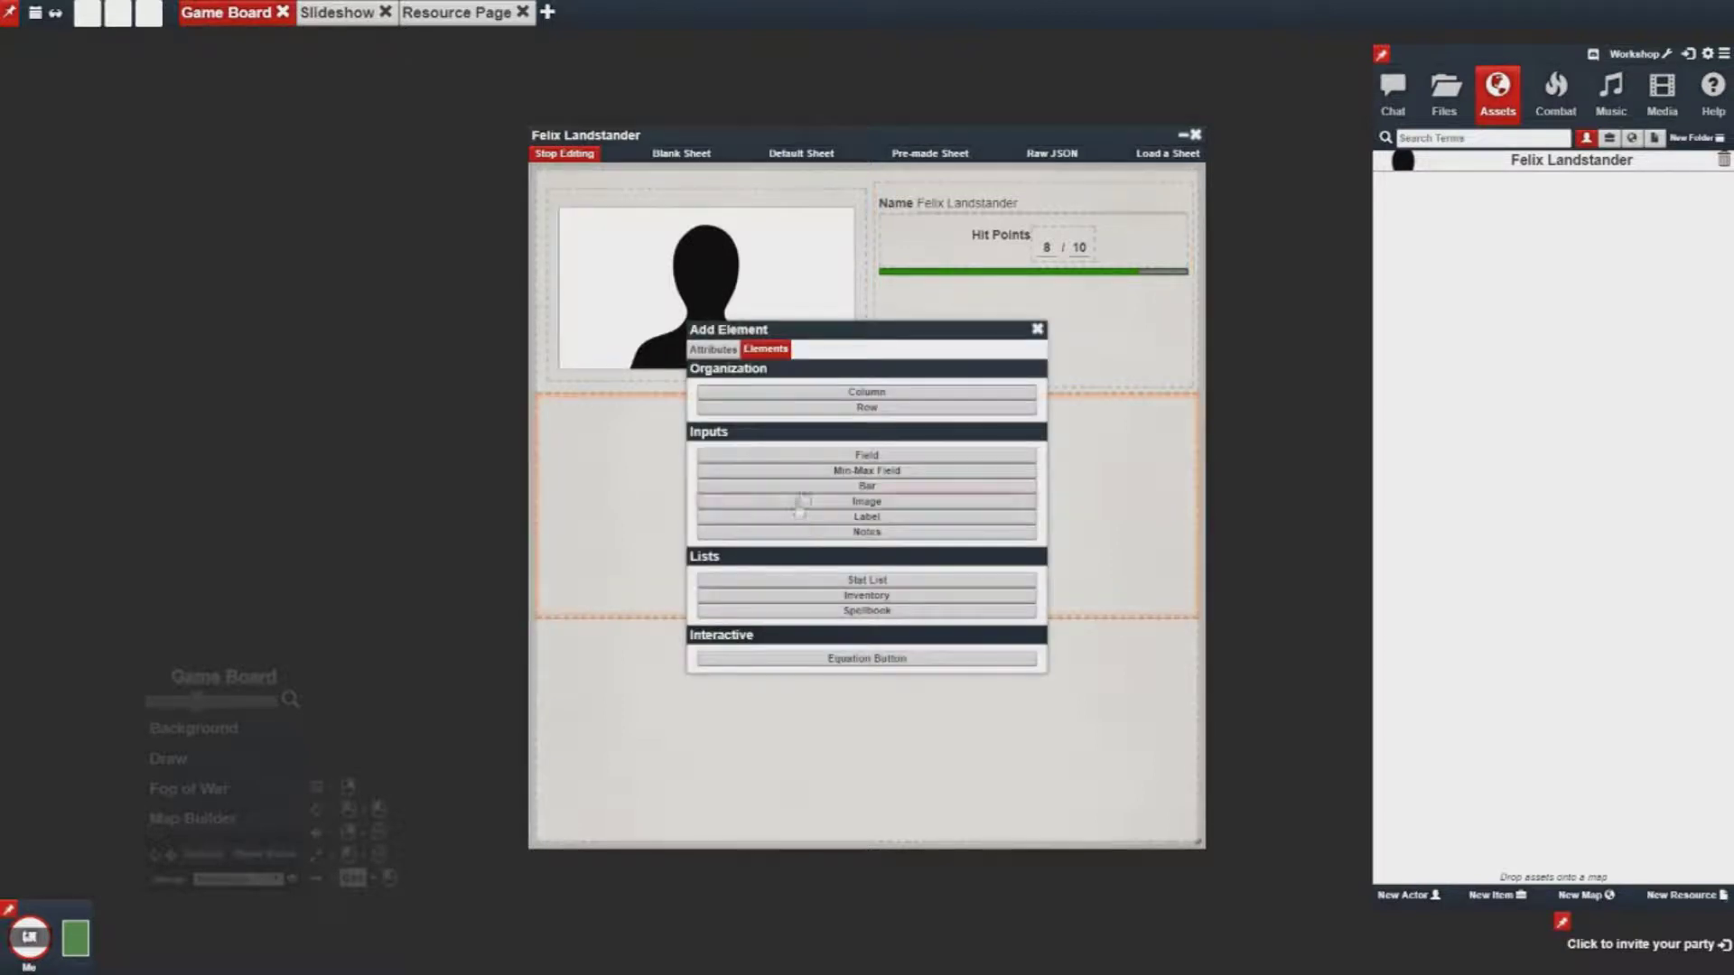
{"action": "left_click", "coordinate": [880, 581]}
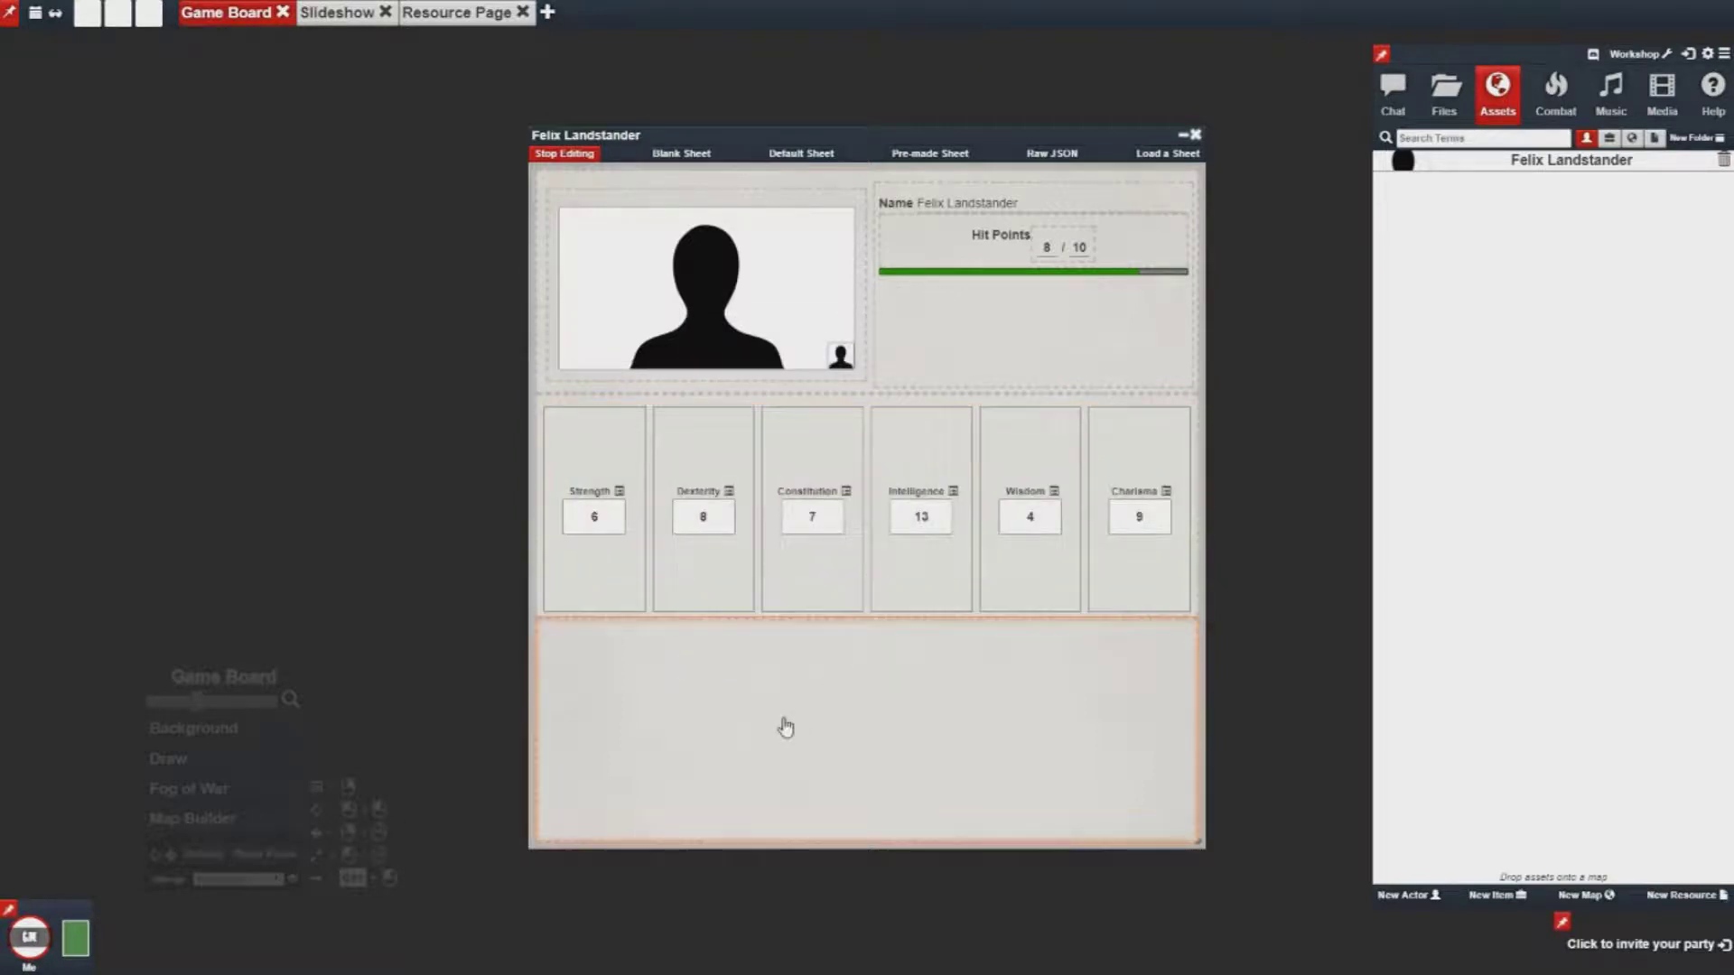
{"action": "left_click", "coordinate": [785, 727]}
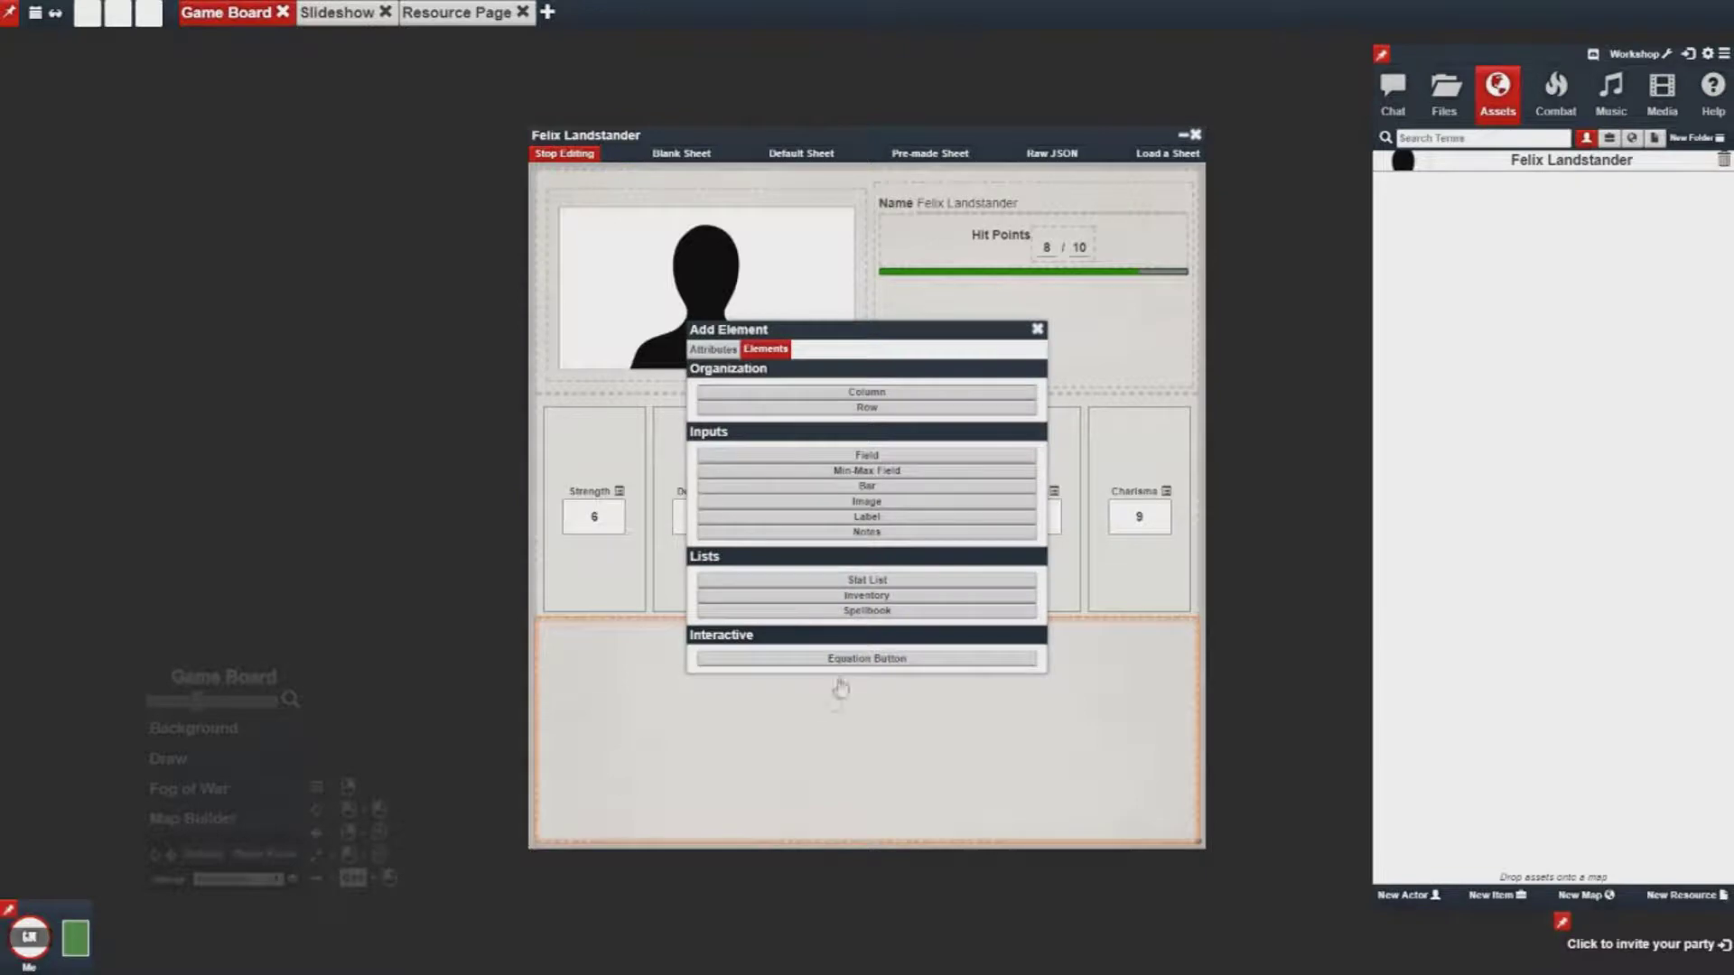
{"action": "left_click", "coordinate": [899, 597]}
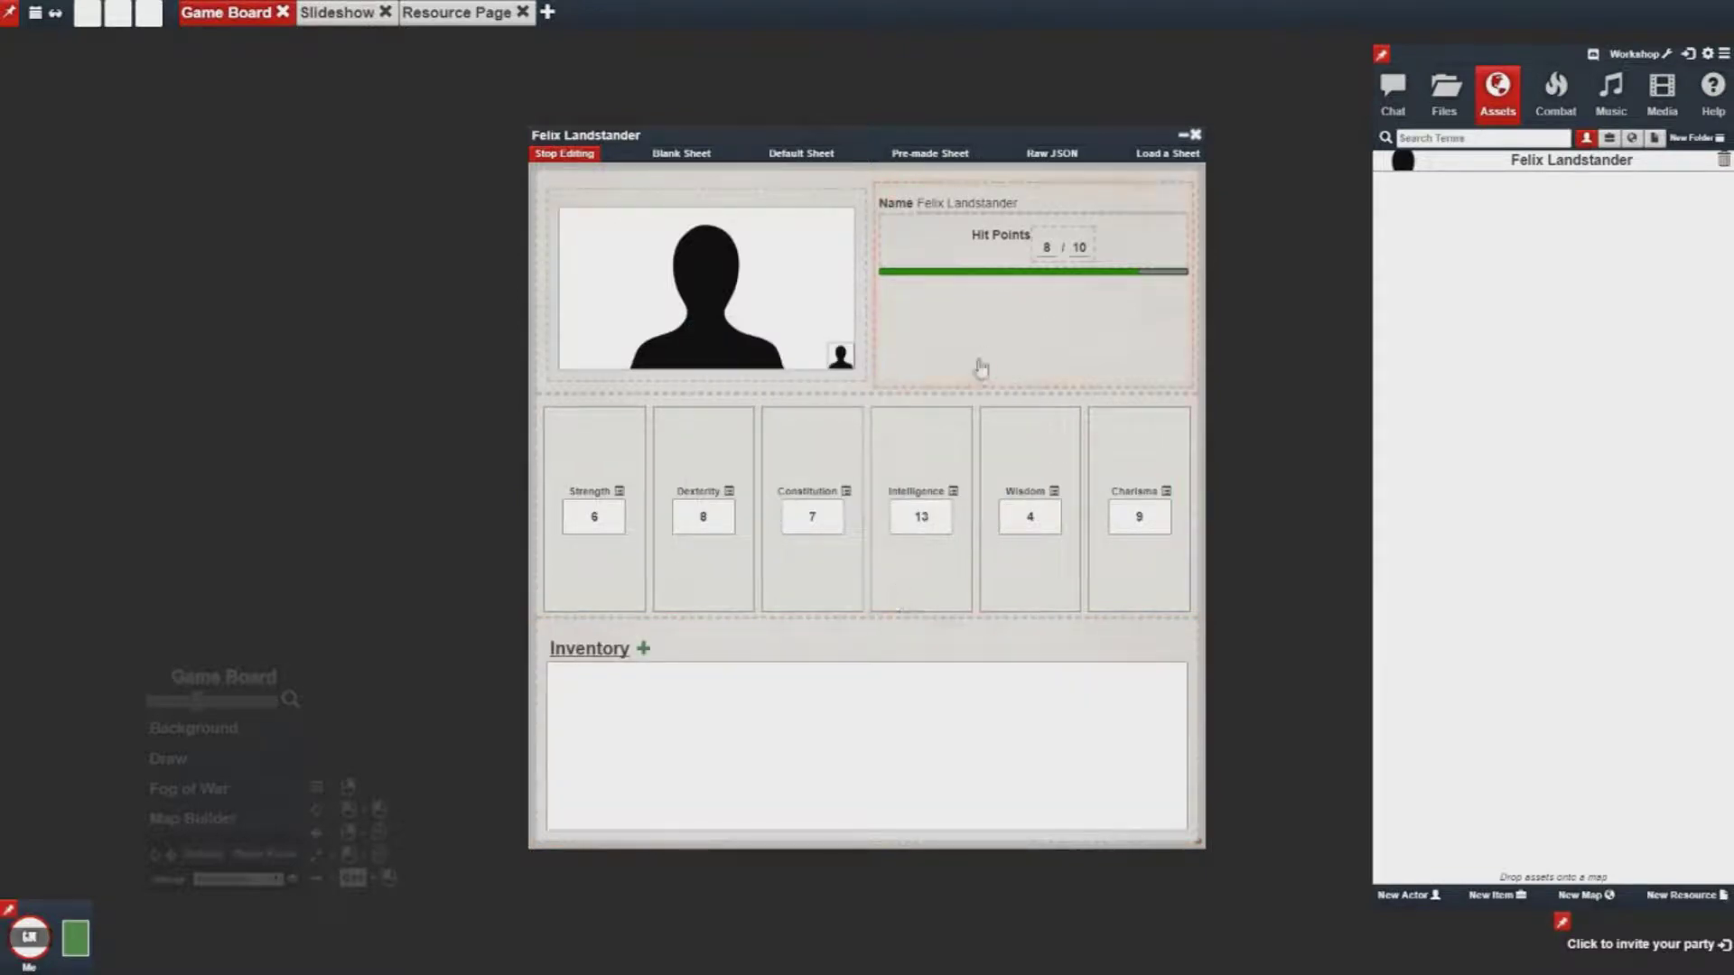
Remove the flex class from the first classes entry in the raw JSON of the stat list row
{"action": "right_click", "coordinate": [832, 403]}
{"action": "left_click", "coordinate": [837, 407]}
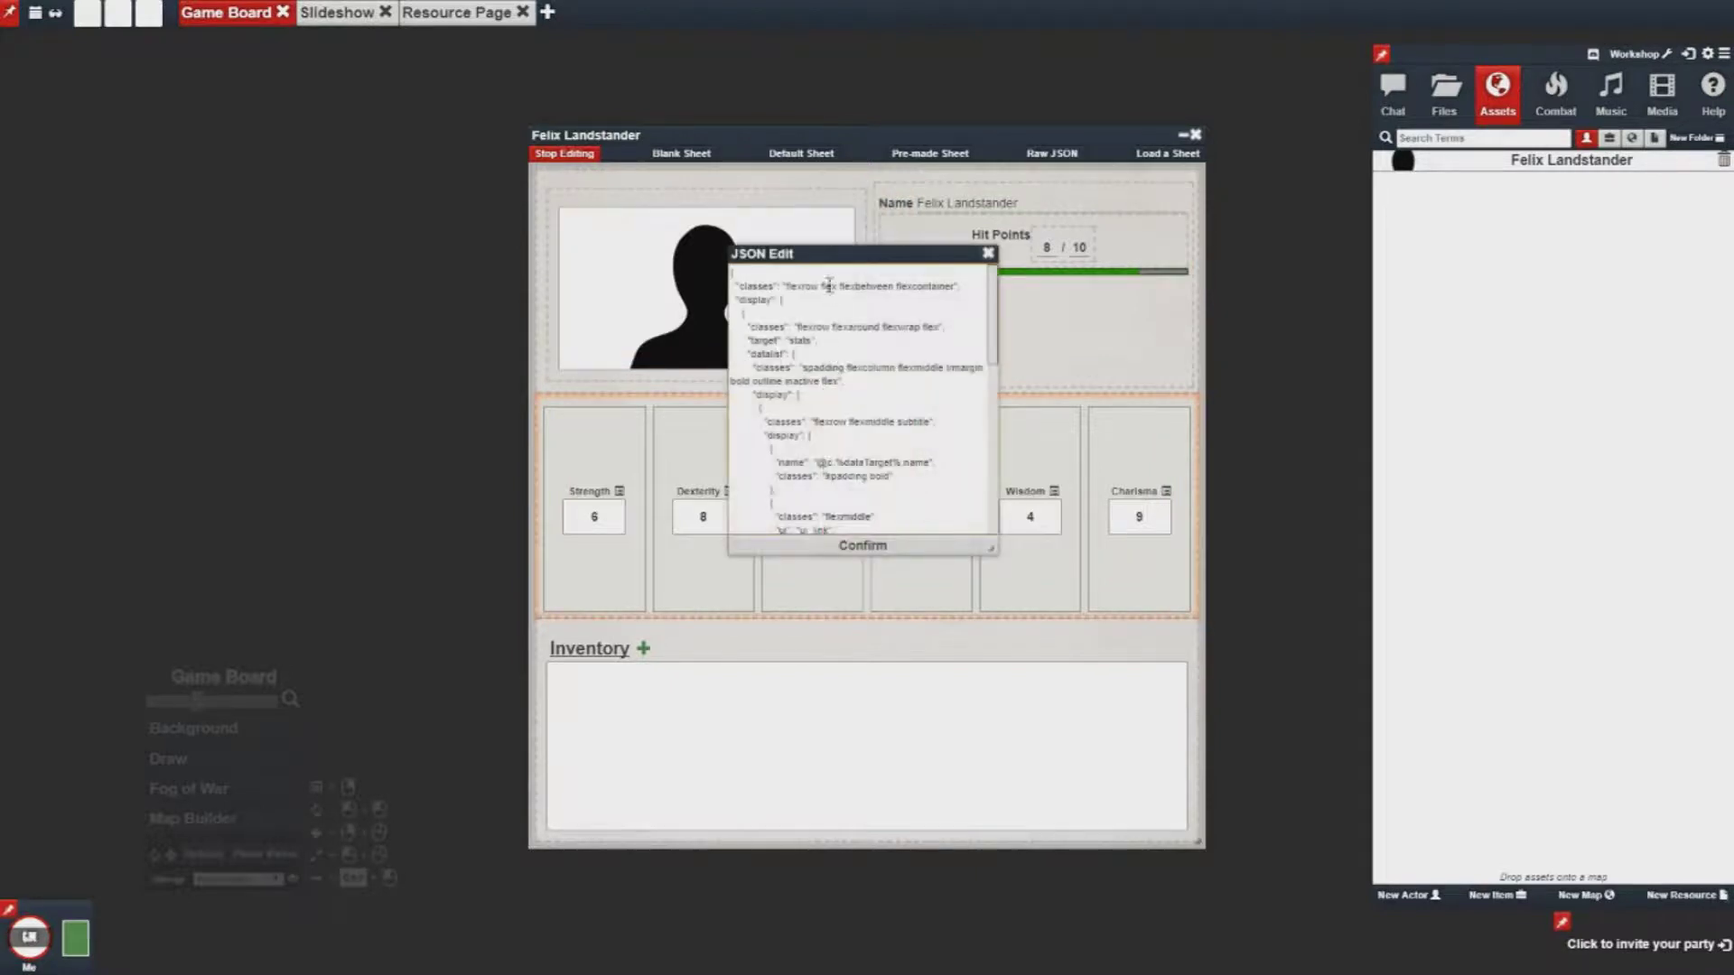
{"action": "double_click", "coordinate": [829, 285]}
{"action": "key", "text": "BackSpace"}
{"action": "left_click", "coordinate": [852, 546]}
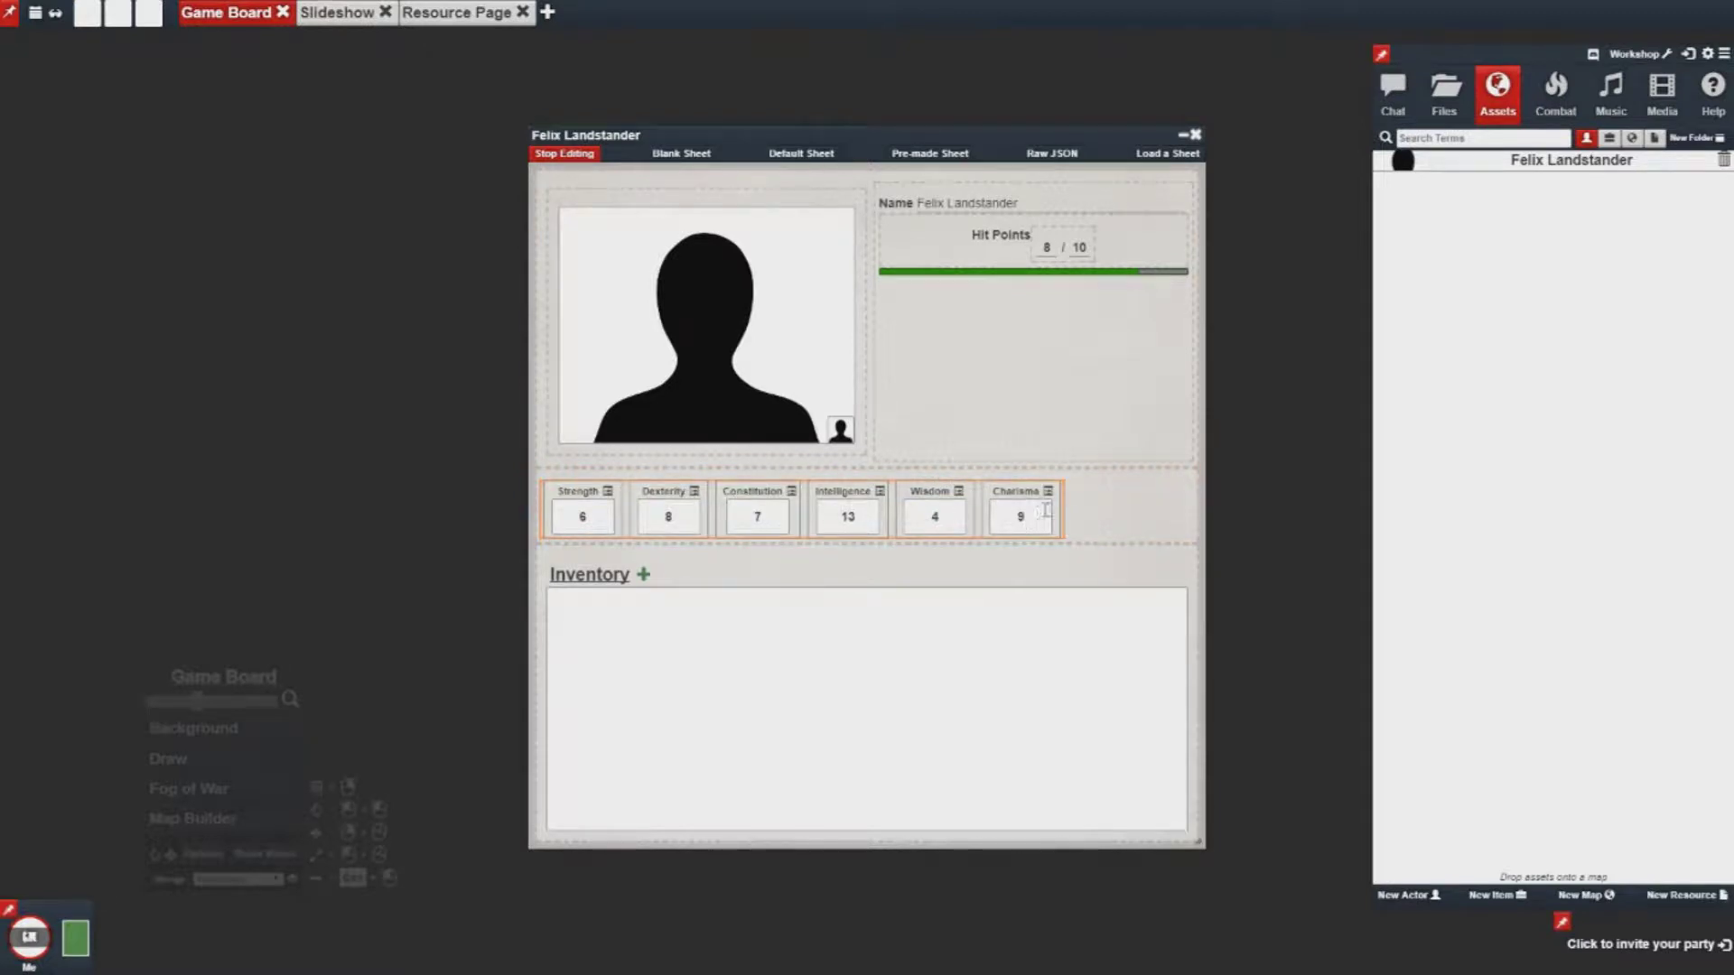
Replace flexbetween with flexmiddle in the stat list row's raw JSON, and finish editing the sheet
{"action": "left_click", "coordinate": [1084, 515]}
{"action": "left_click", "coordinate": [1109, 509]}
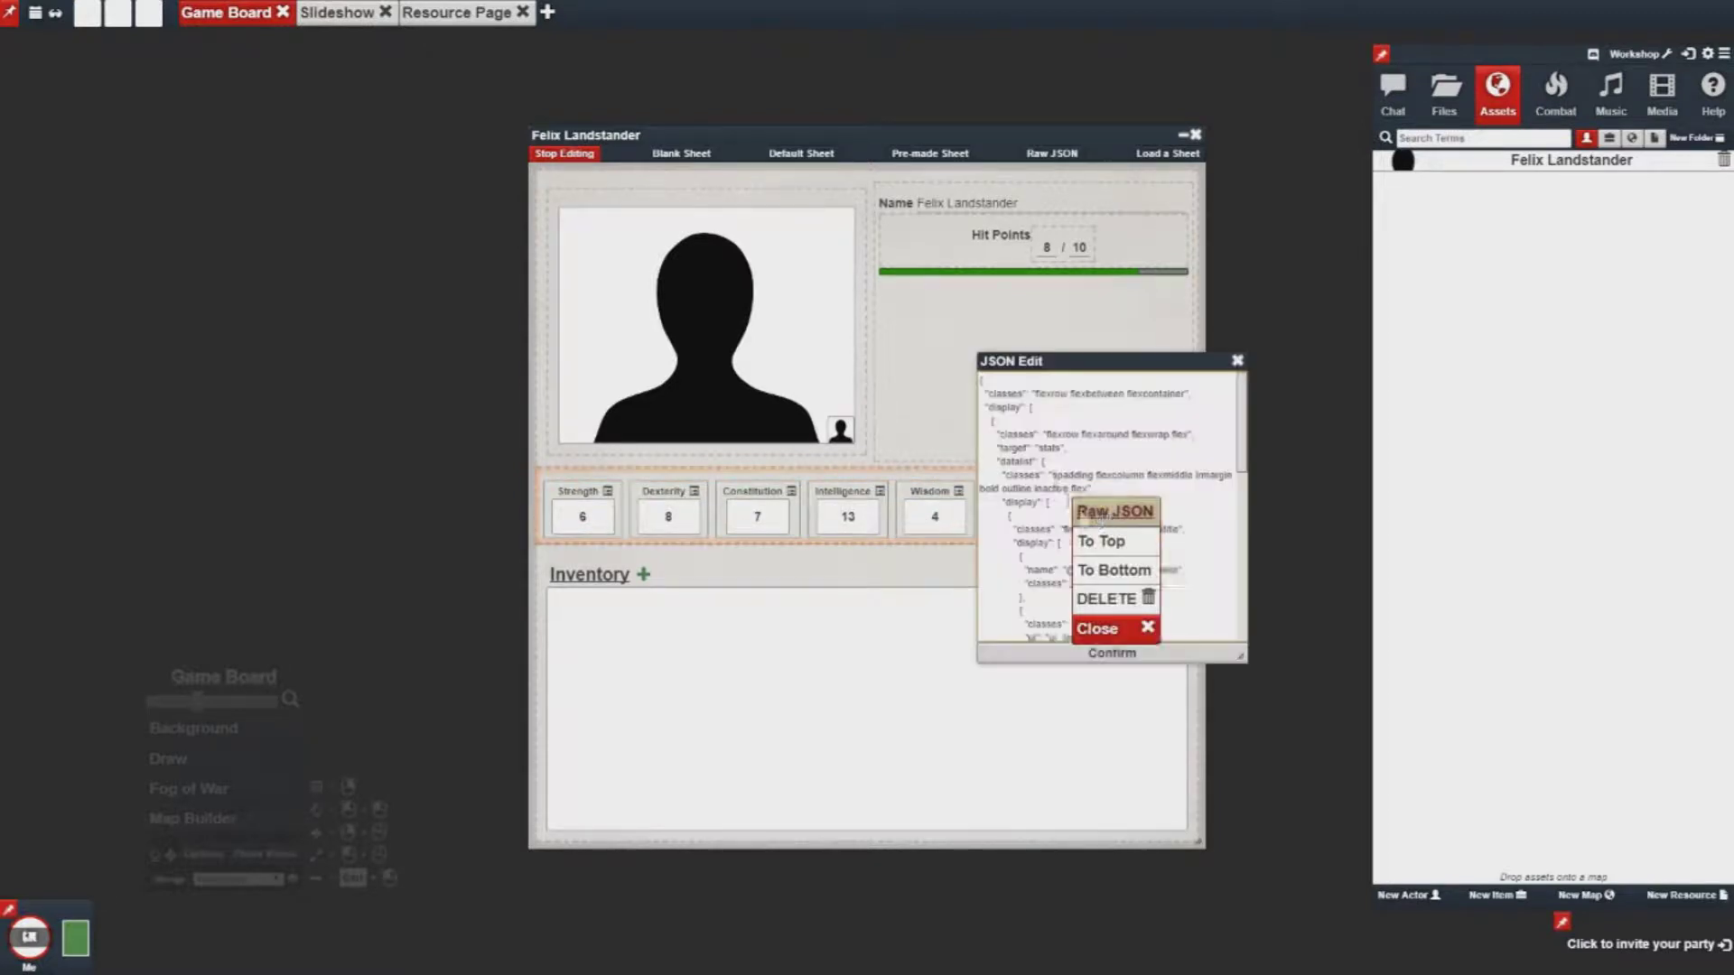
{"action": "double_click", "coordinate": [1104, 396]}
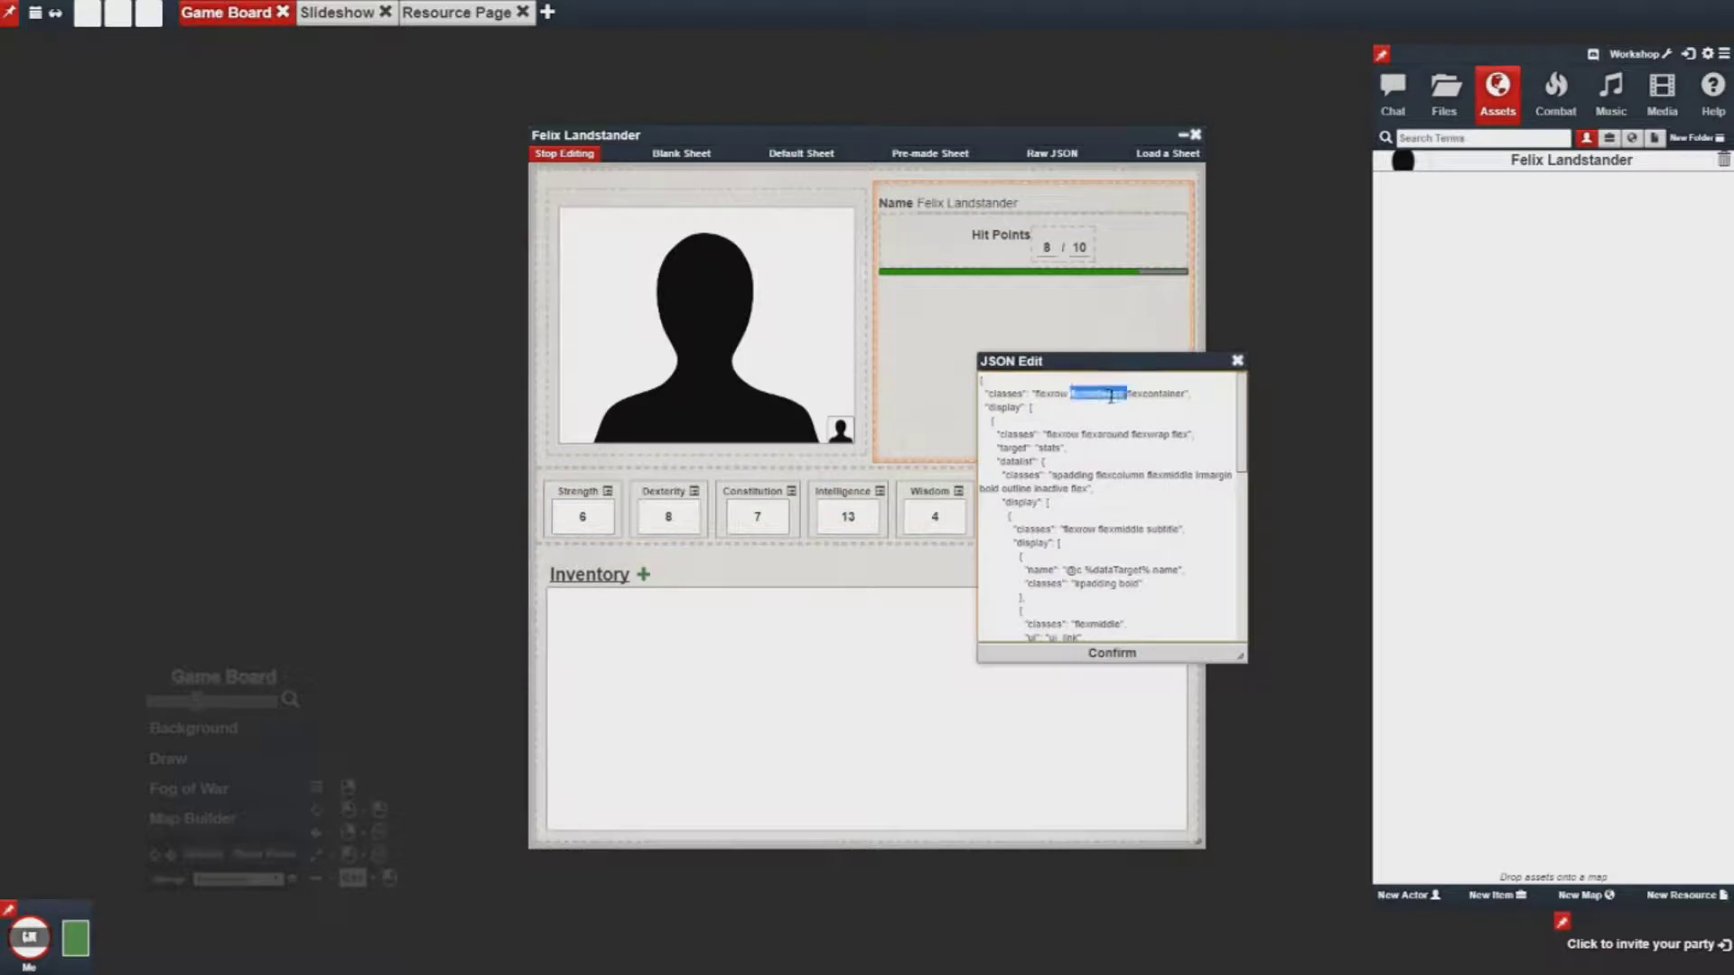
{"action": "type", "text": "flexmiddle"}
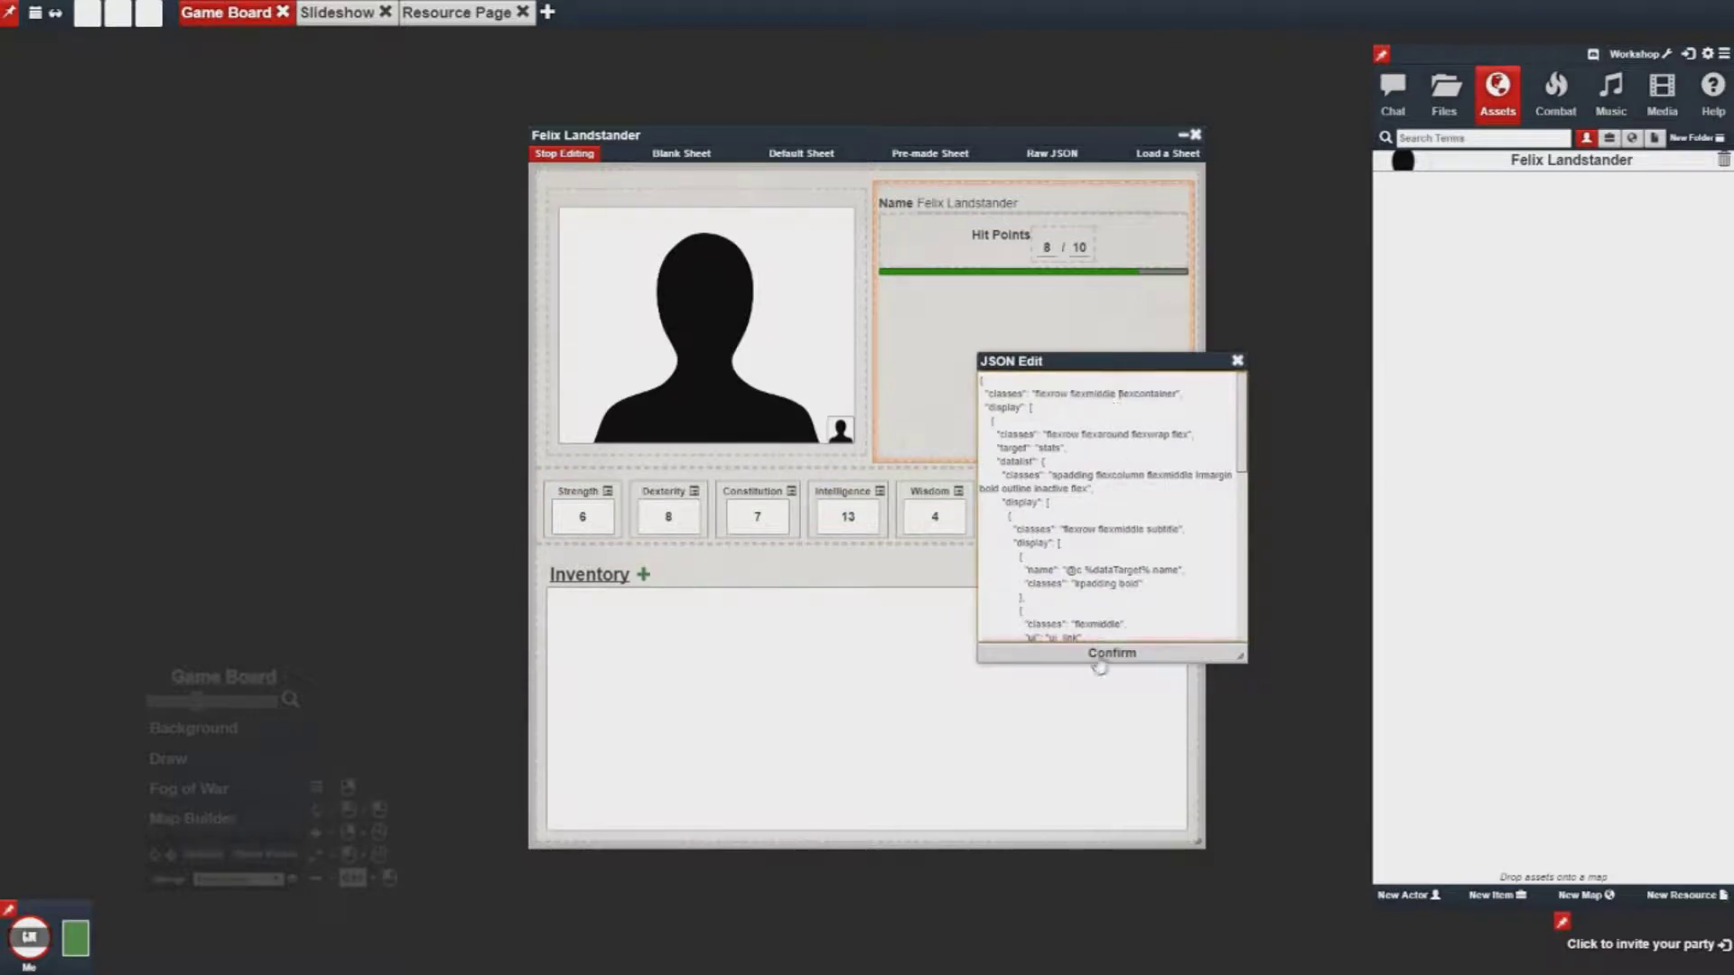
{"action": "left_click", "coordinate": [1103, 652]}
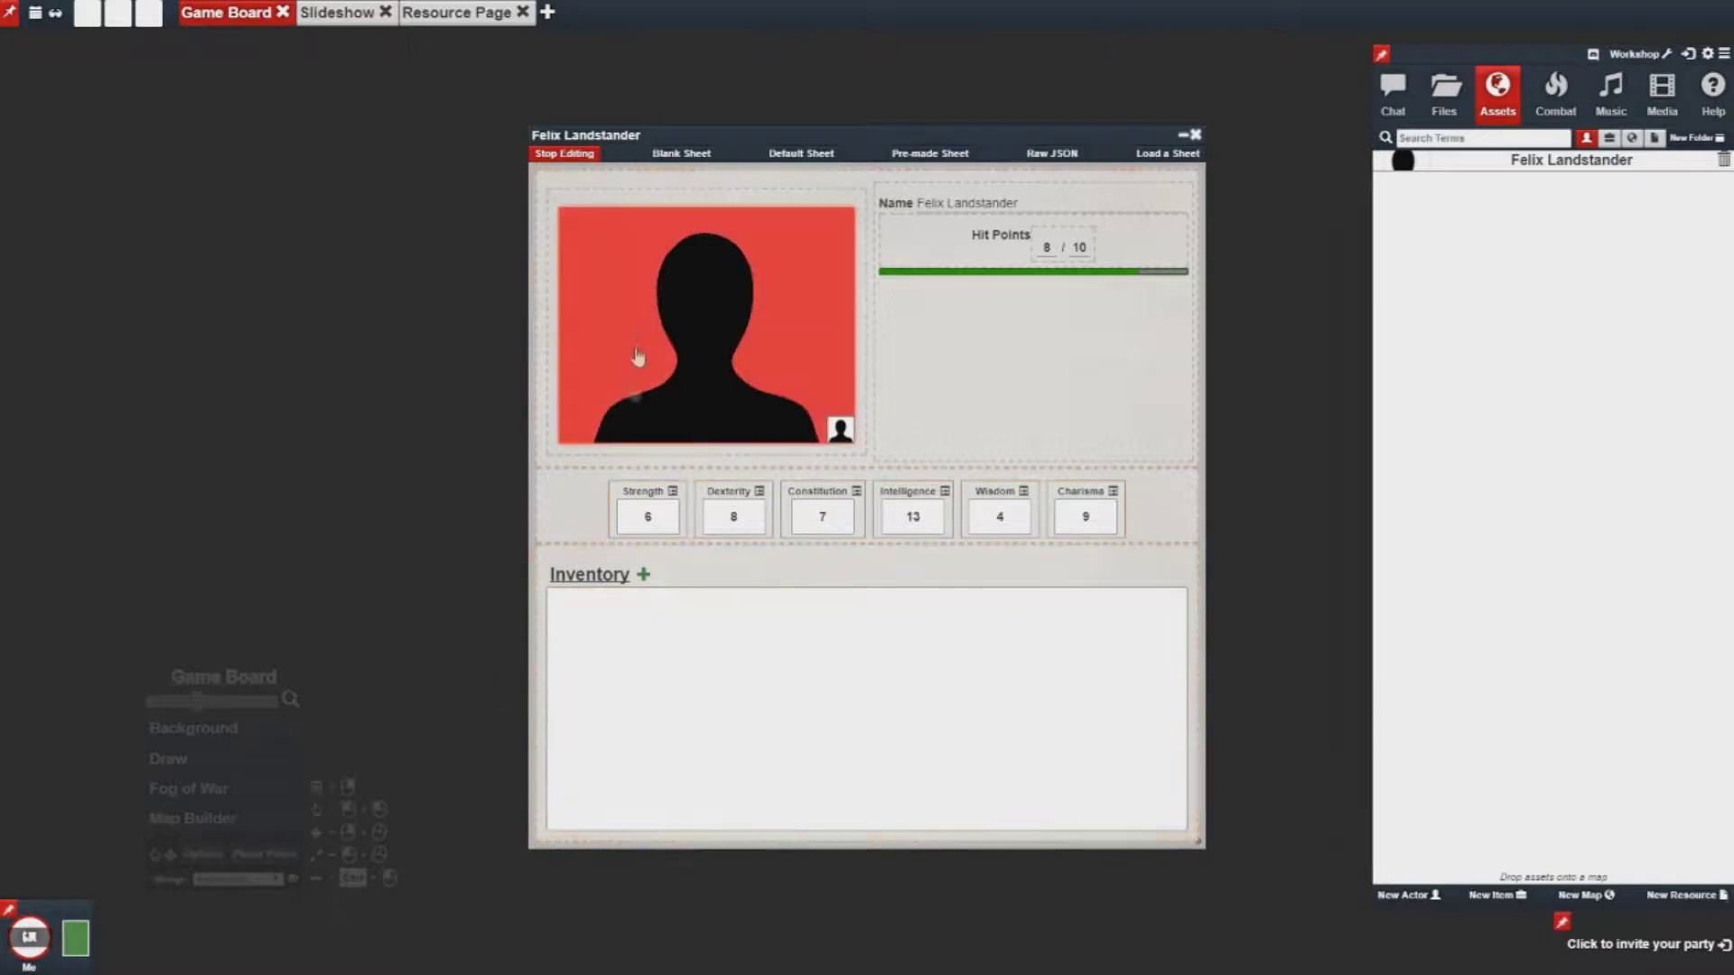
{"action": "left_click", "coordinate": [566, 154]}
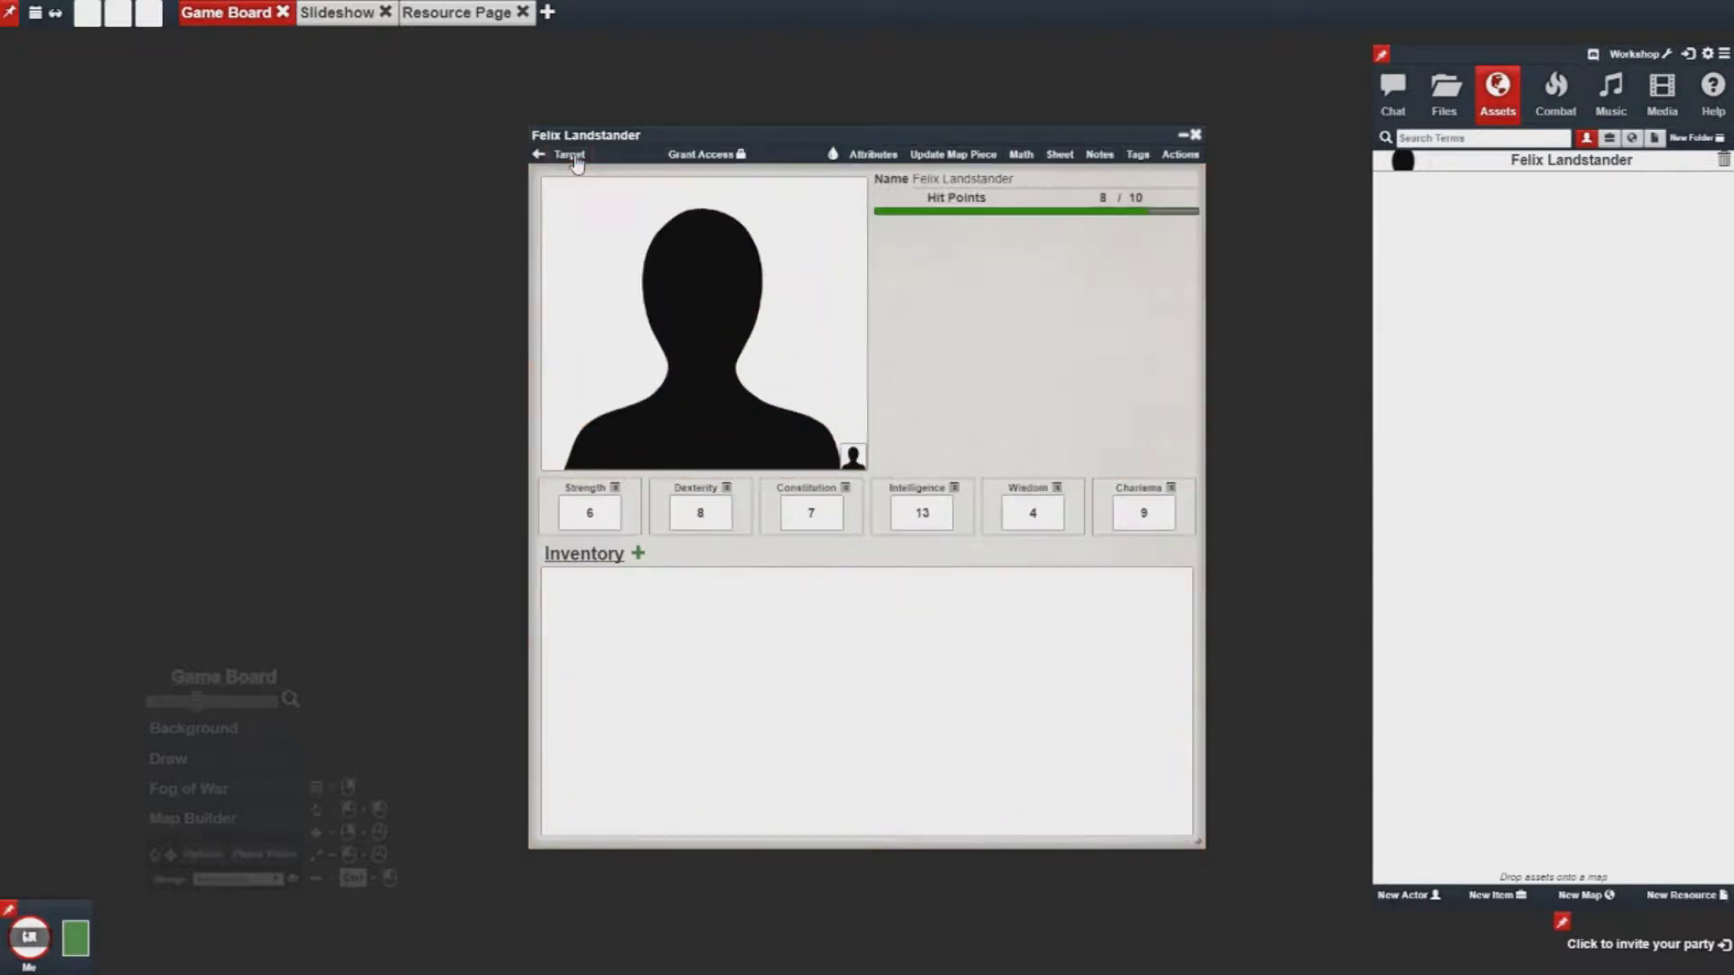
Add a stats attribute to the character with macro key Atk, name Attack, value 8 and minimum 0
{"action": "left_click", "coordinate": [871, 155]}
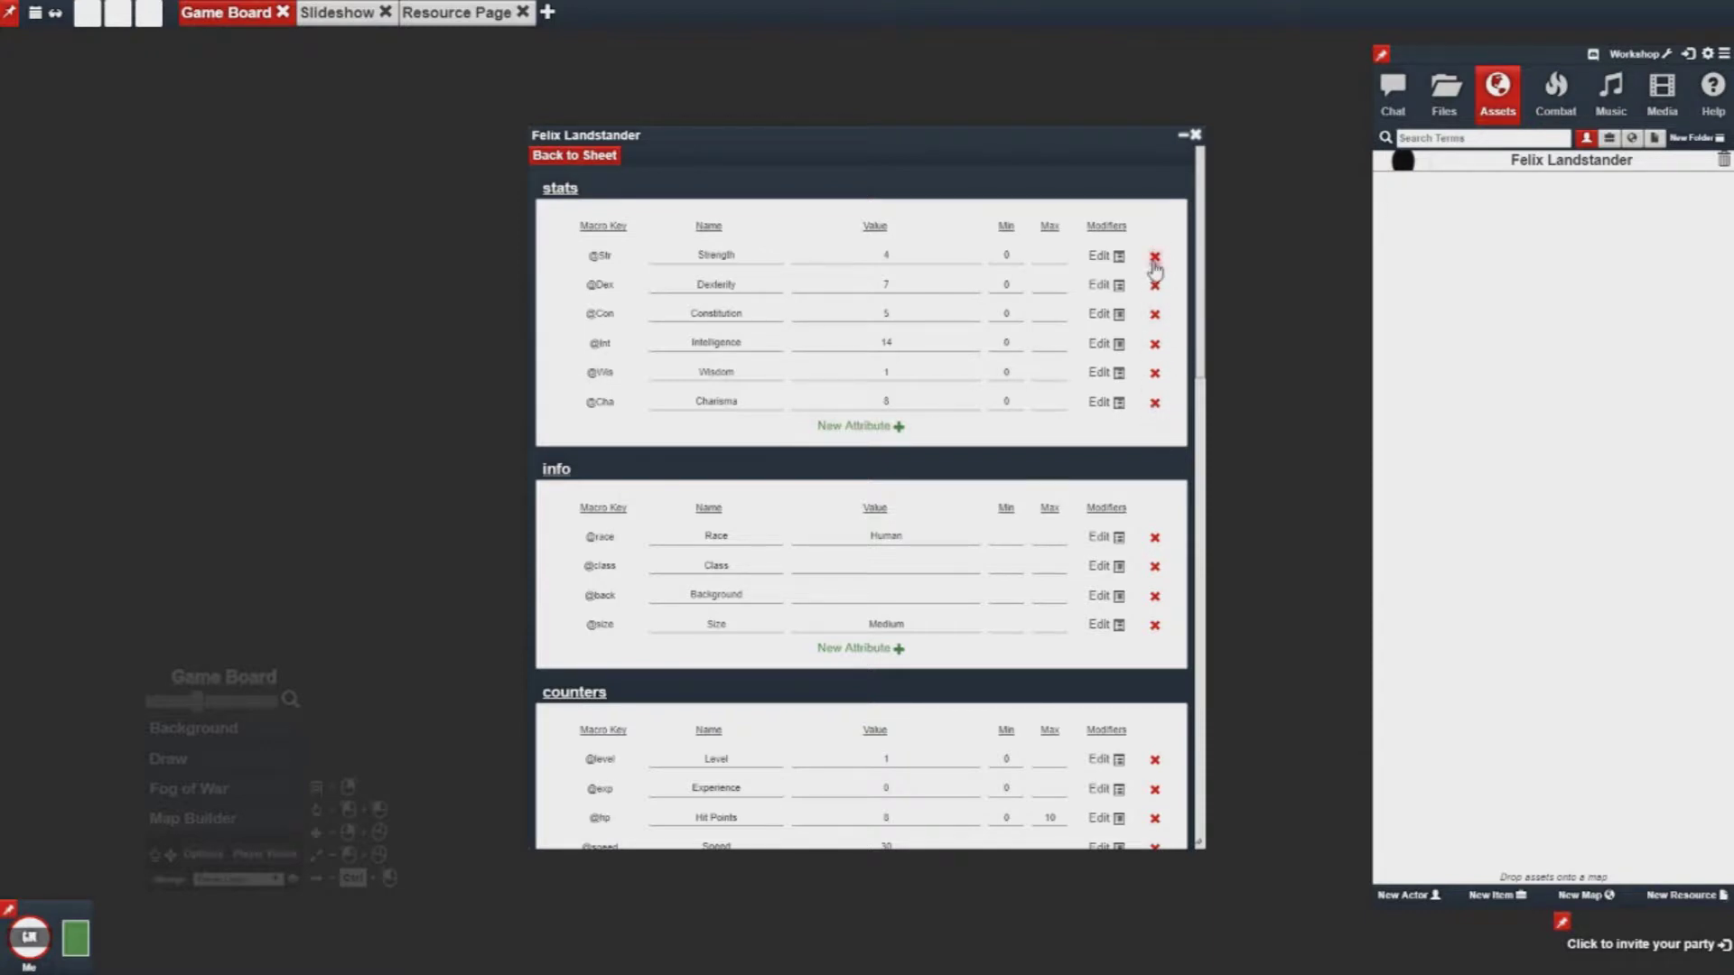
{"action": "left_click", "coordinate": [873, 426]}
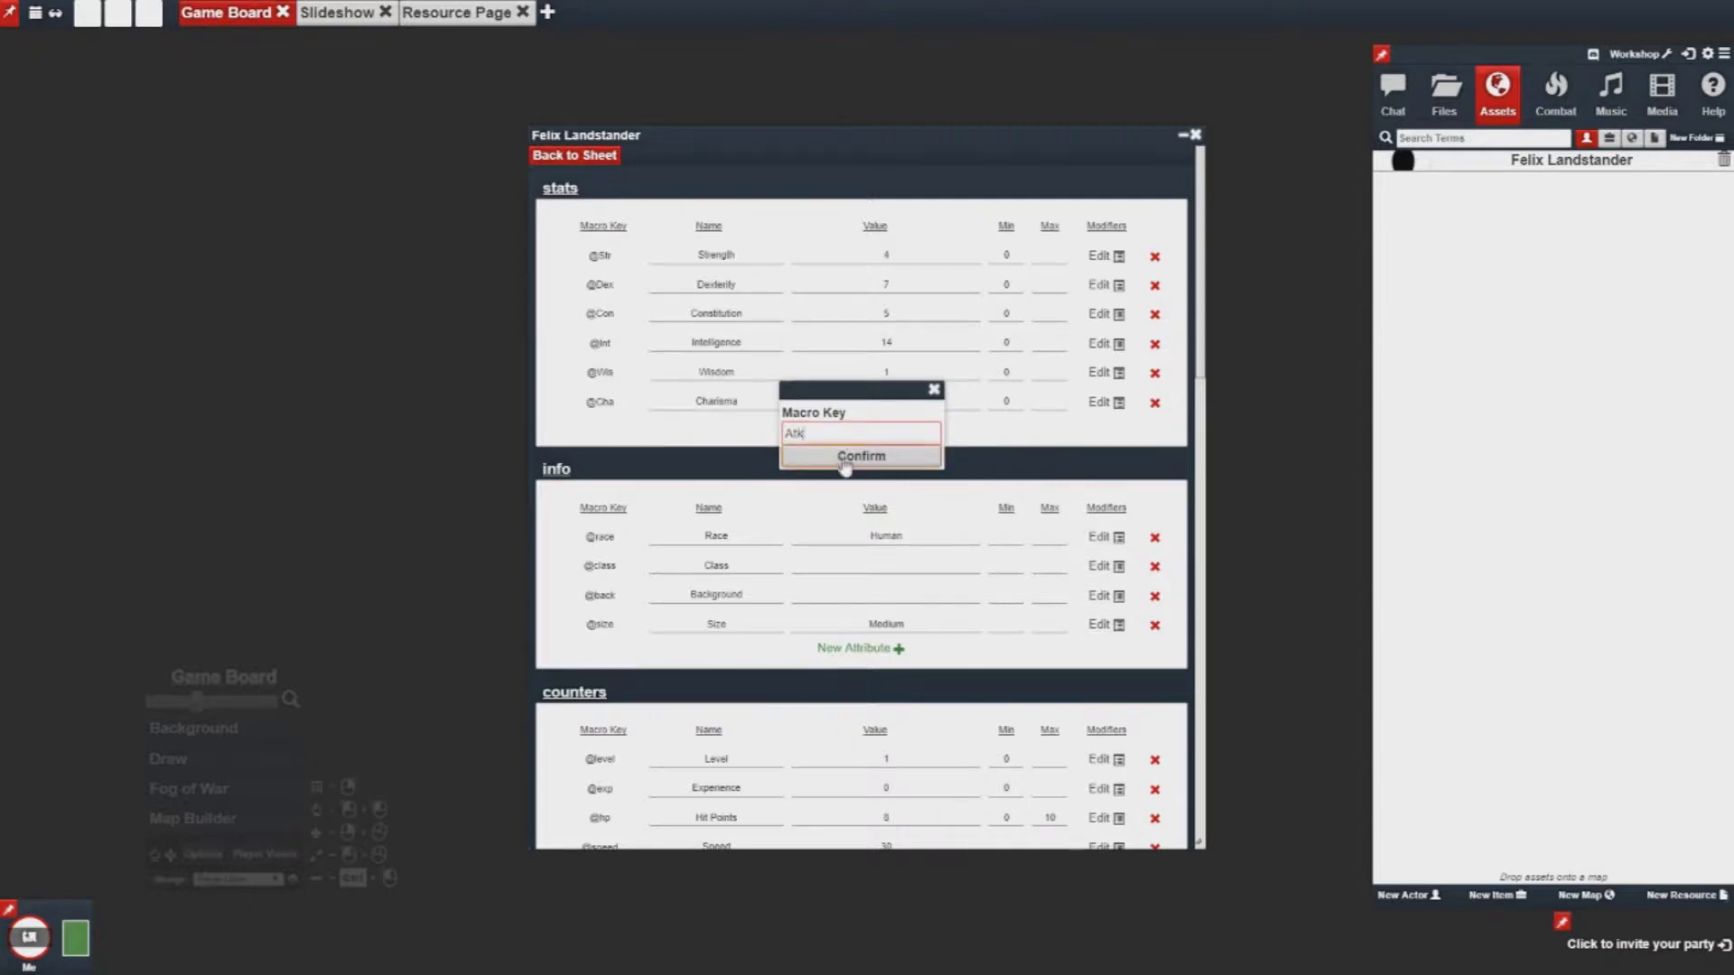
{"action": "left_click", "coordinate": [844, 457]}
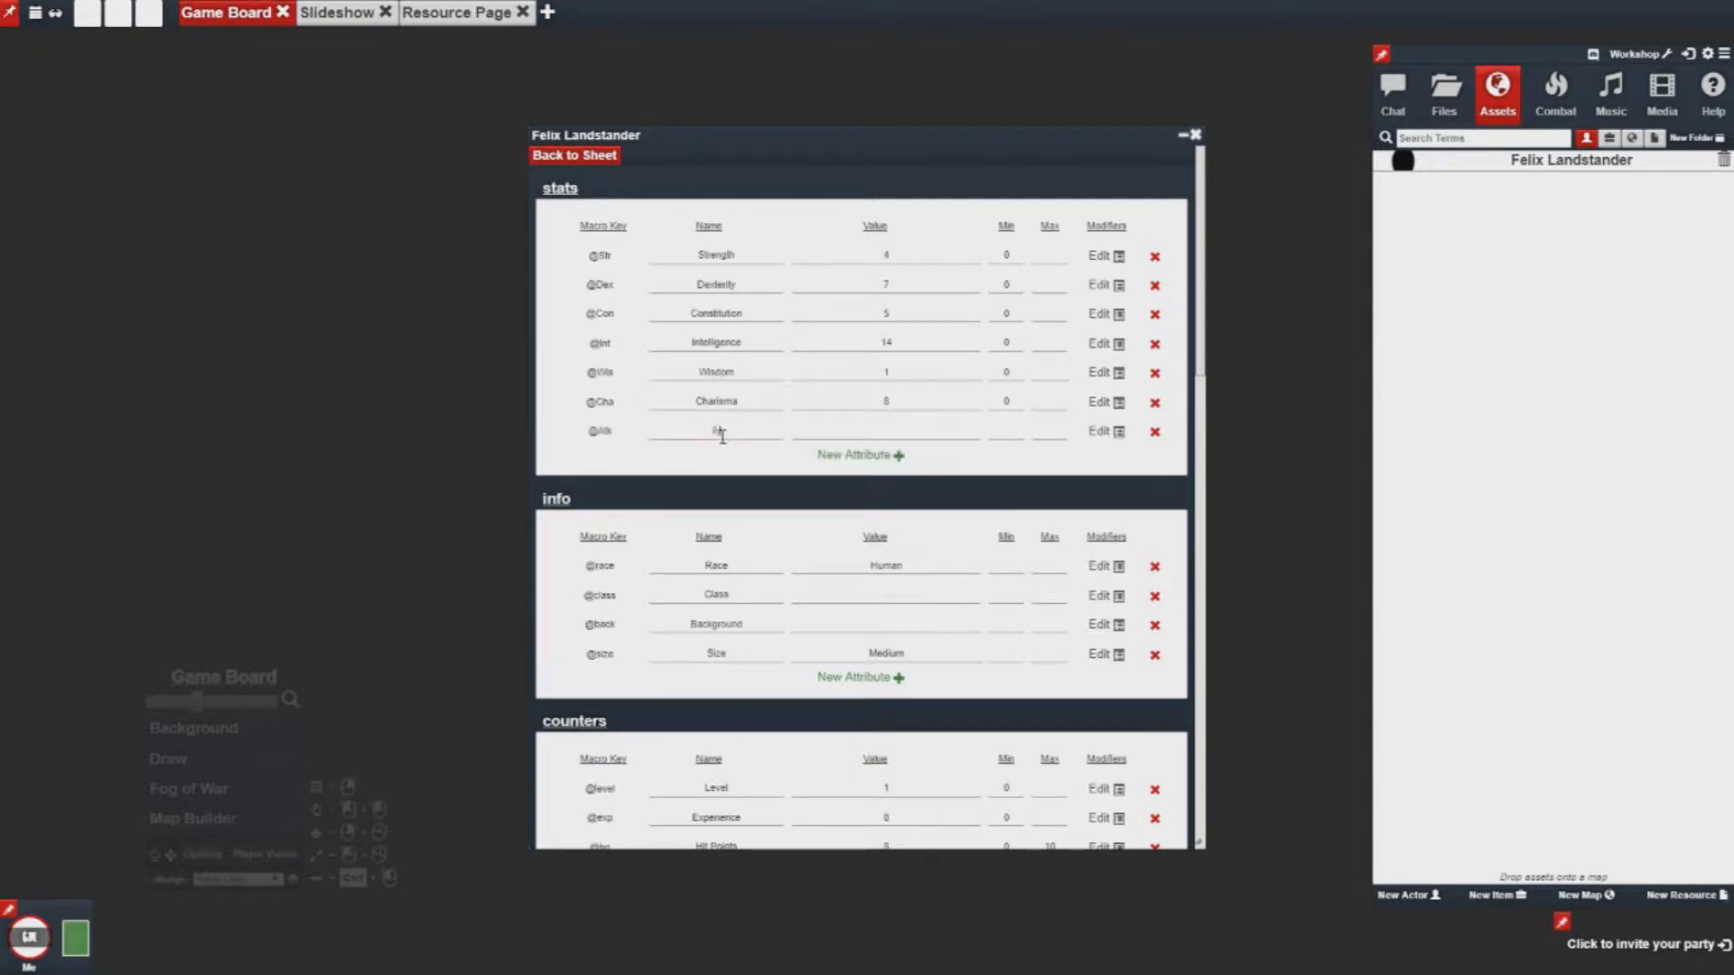
{"action": "left_click", "coordinate": [888, 429]}
{"action": "type", "text": "8"}
{"action": "left_click", "coordinate": [1025, 434]}
{"action": "type", "text": "0"}
{"action": "left_click", "coordinate": [716, 425]}
Add another stats attribute with macro key Armor, name Armor, value 10 and minimum 0
{"action": "left_click", "coordinate": [897, 457]}
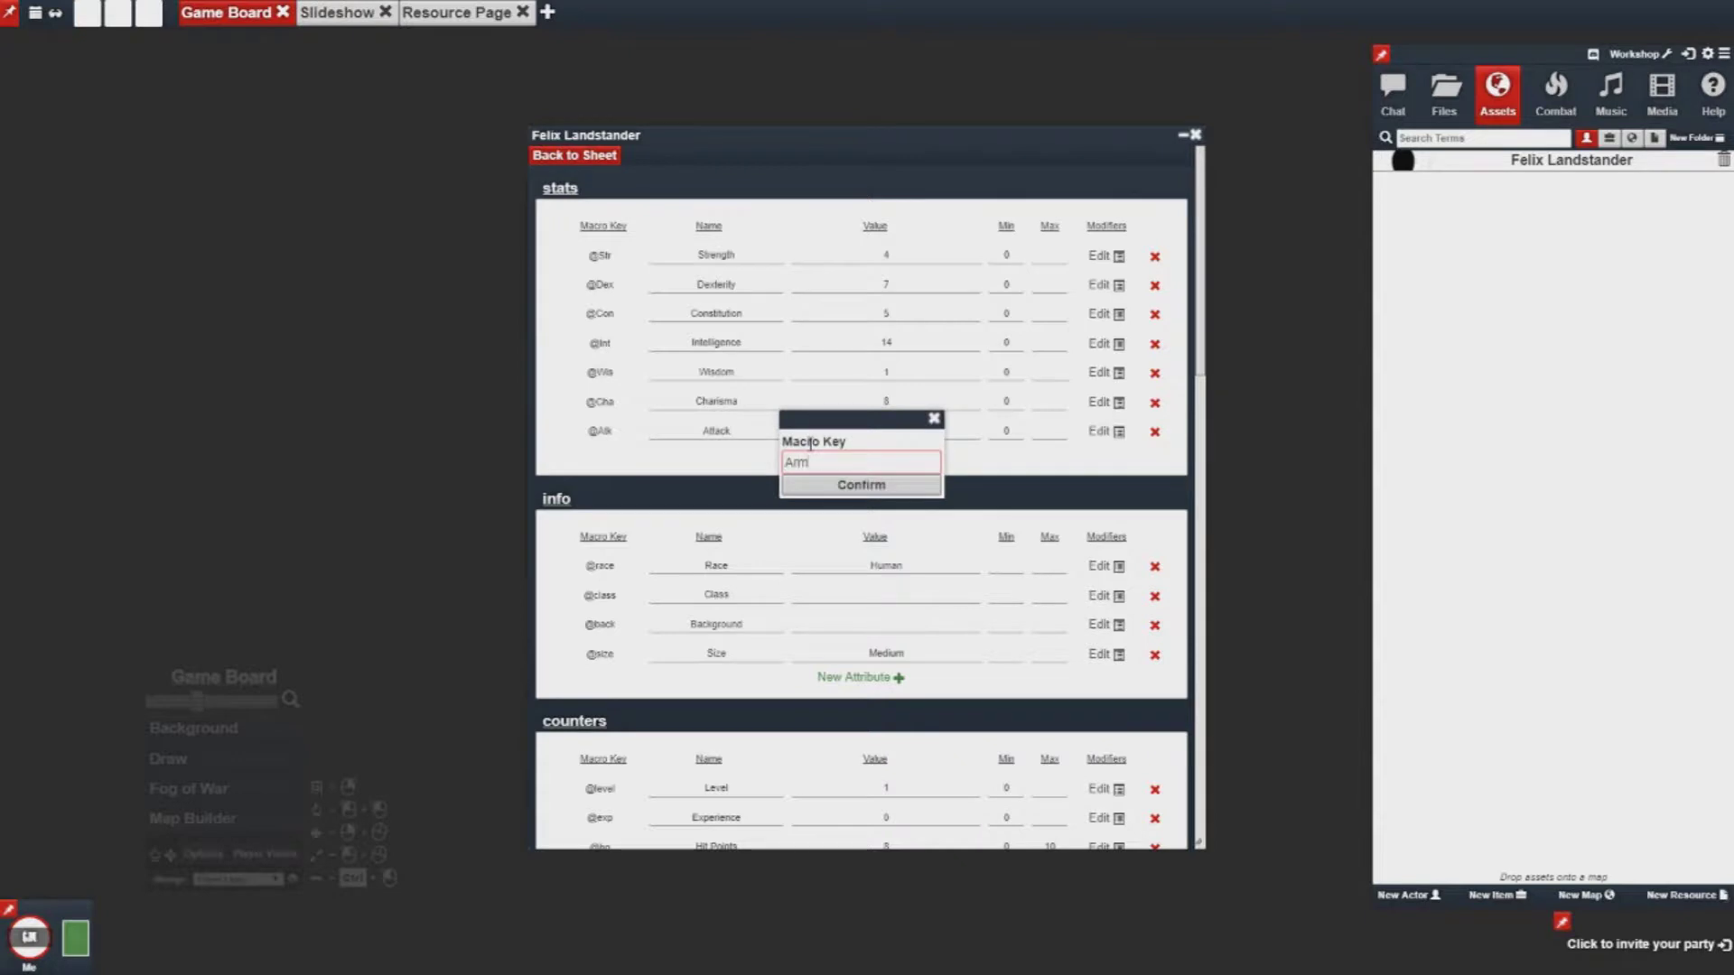
{"action": "left_click", "coordinate": [848, 485]}
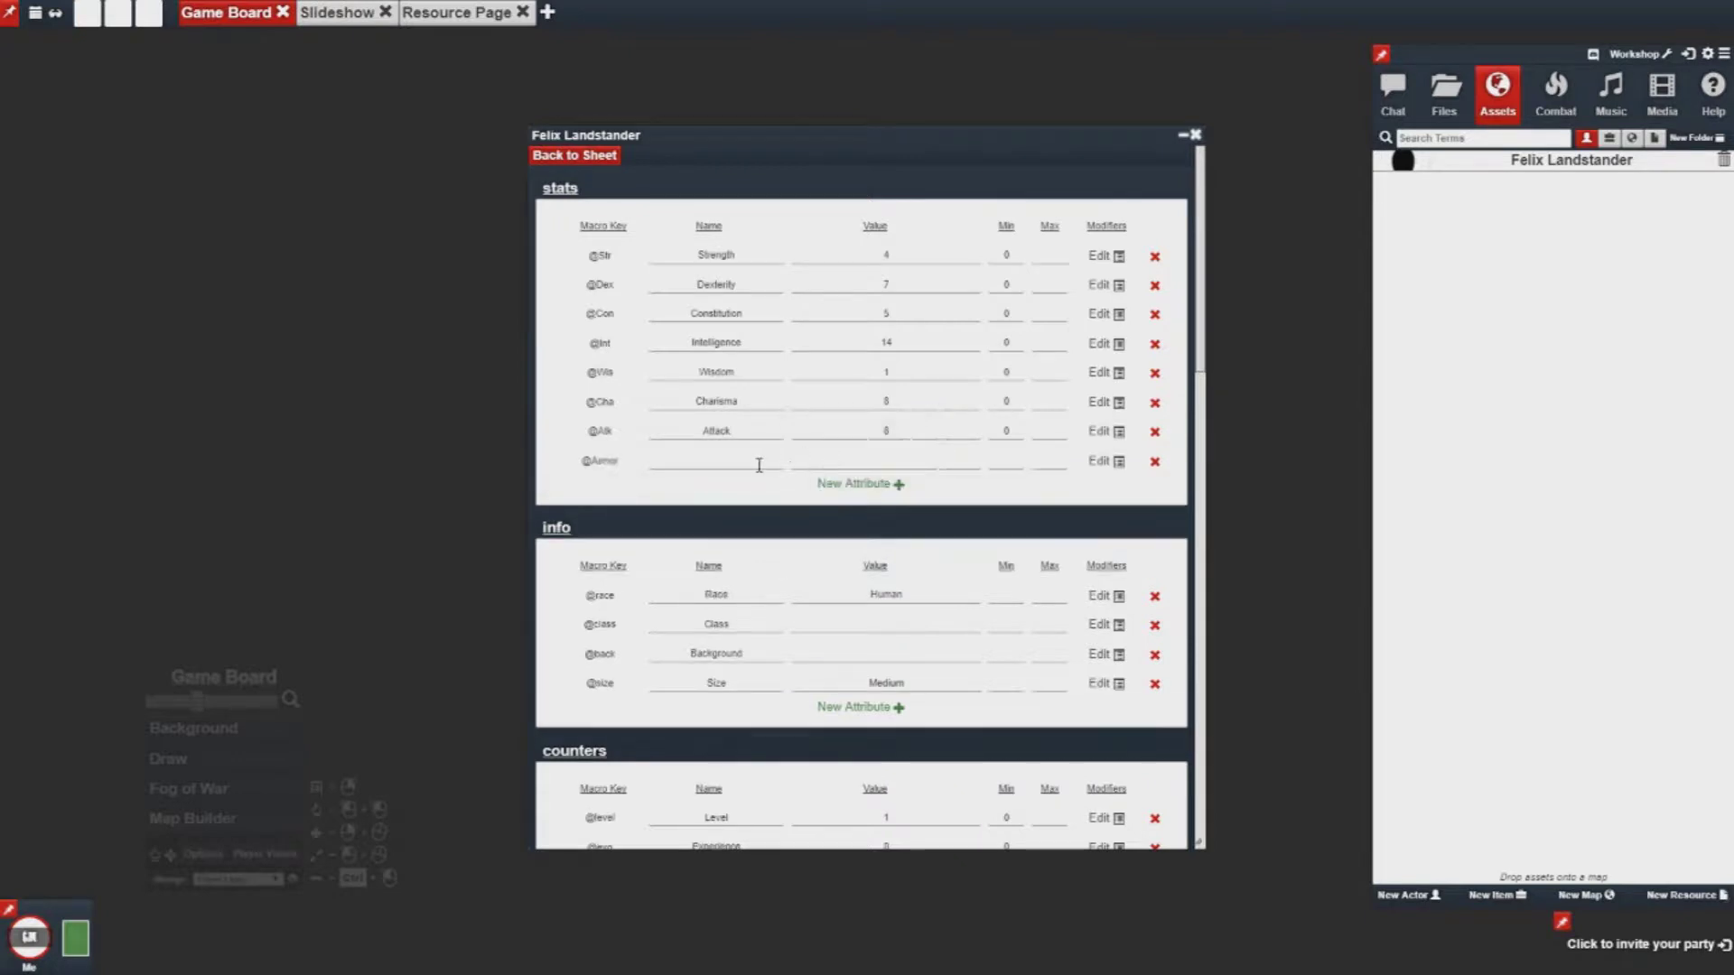
{"action": "type", "text": "Armor"}
{"action": "left_click", "coordinate": [883, 459]}
{"action": "type", "text": "10"}
{"action": "left_click", "coordinate": [1018, 467]}
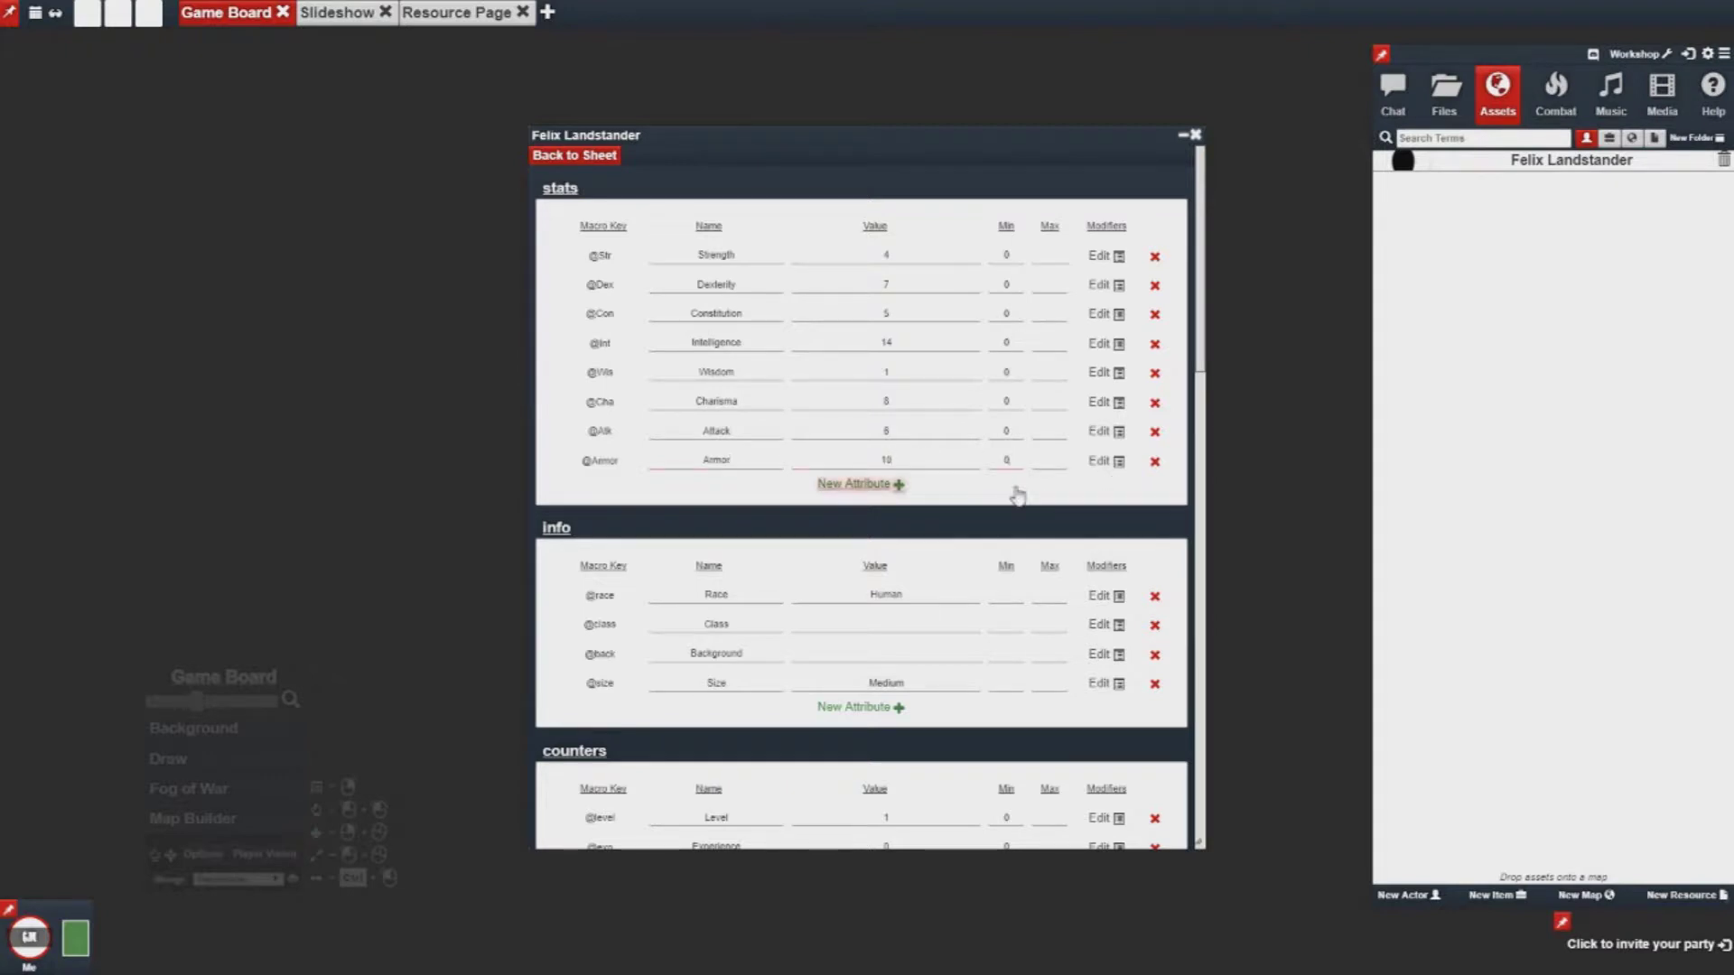
Add a stats attribute with macro key Speed, name Speed, value 30 and minimum 0
{"action": "left_click", "coordinate": [893, 492]}
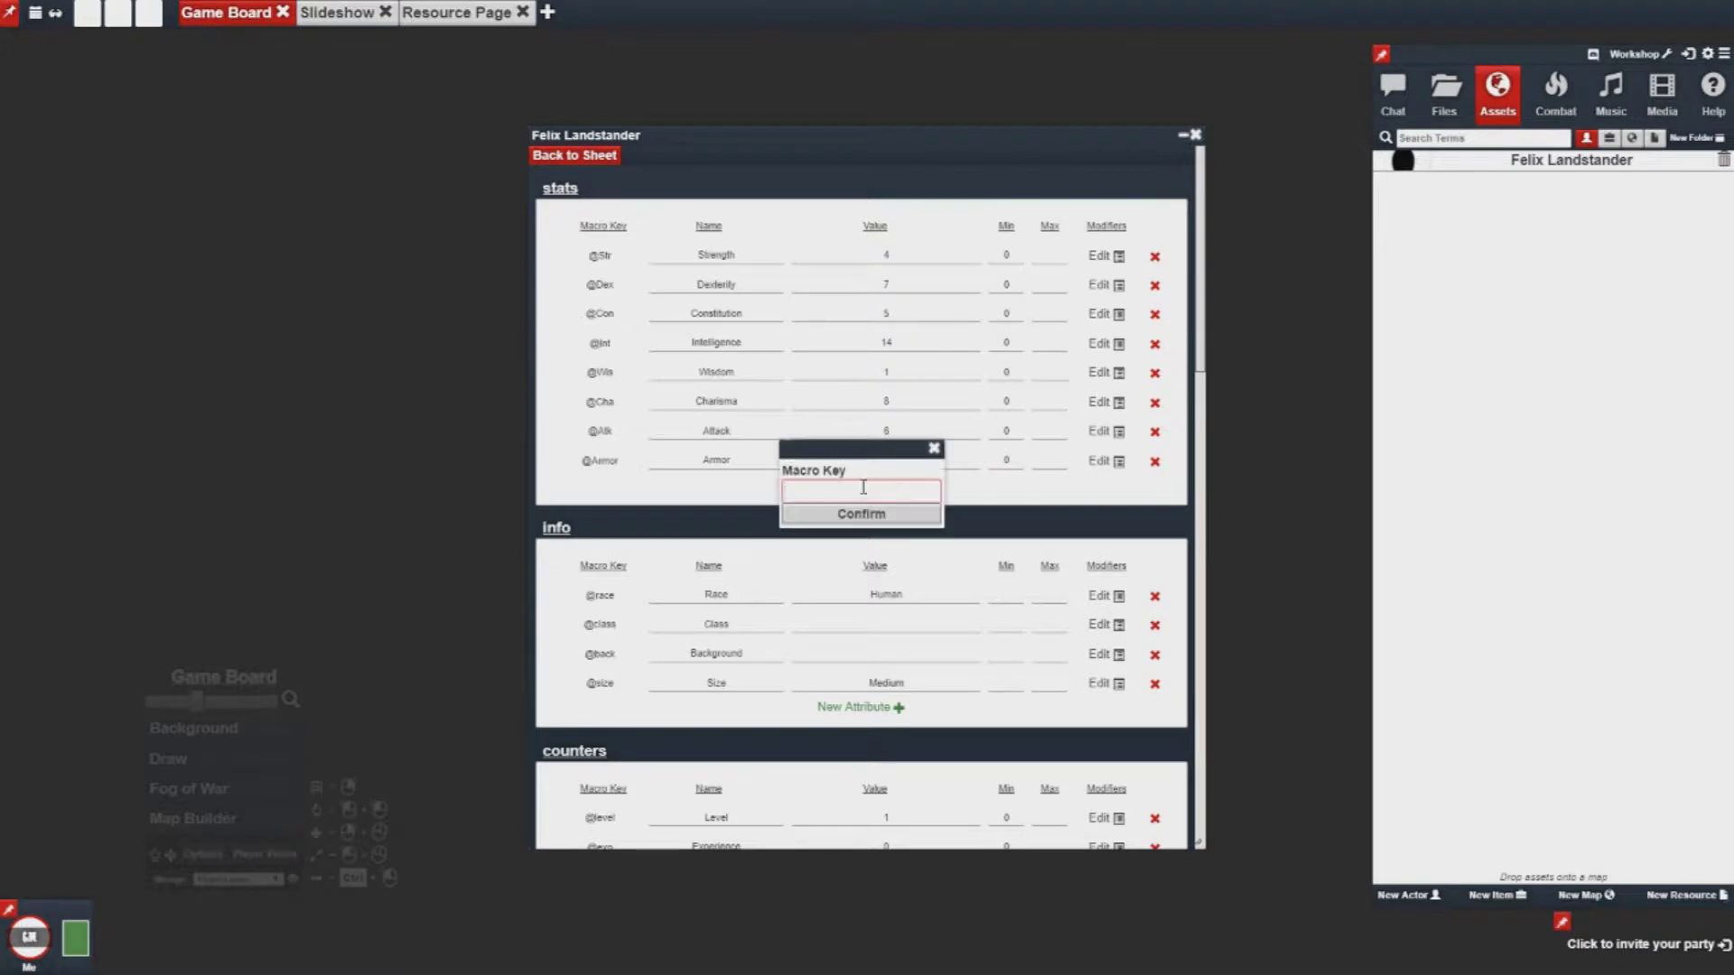
{"action": "type", "text": "Speed"}
{"action": "left_click", "coordinate": [860, 513]}
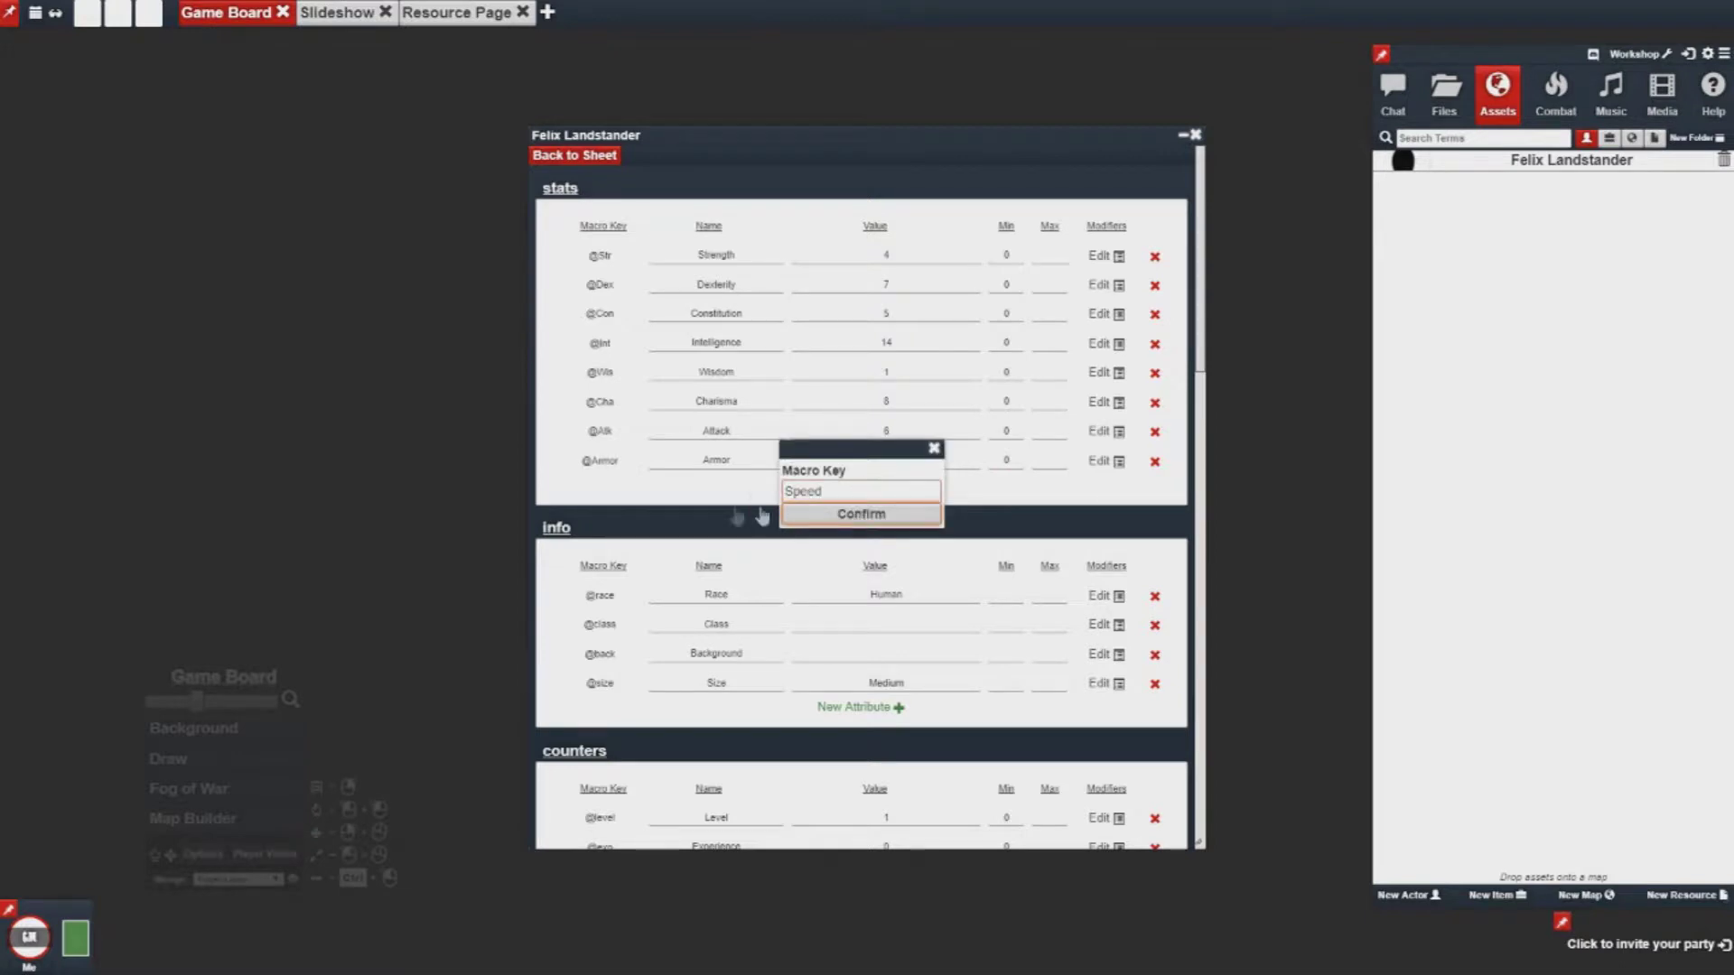
{"action": "left_click", "coordinate": [709, 491]}
{"action": "type", "text": "Speed"}
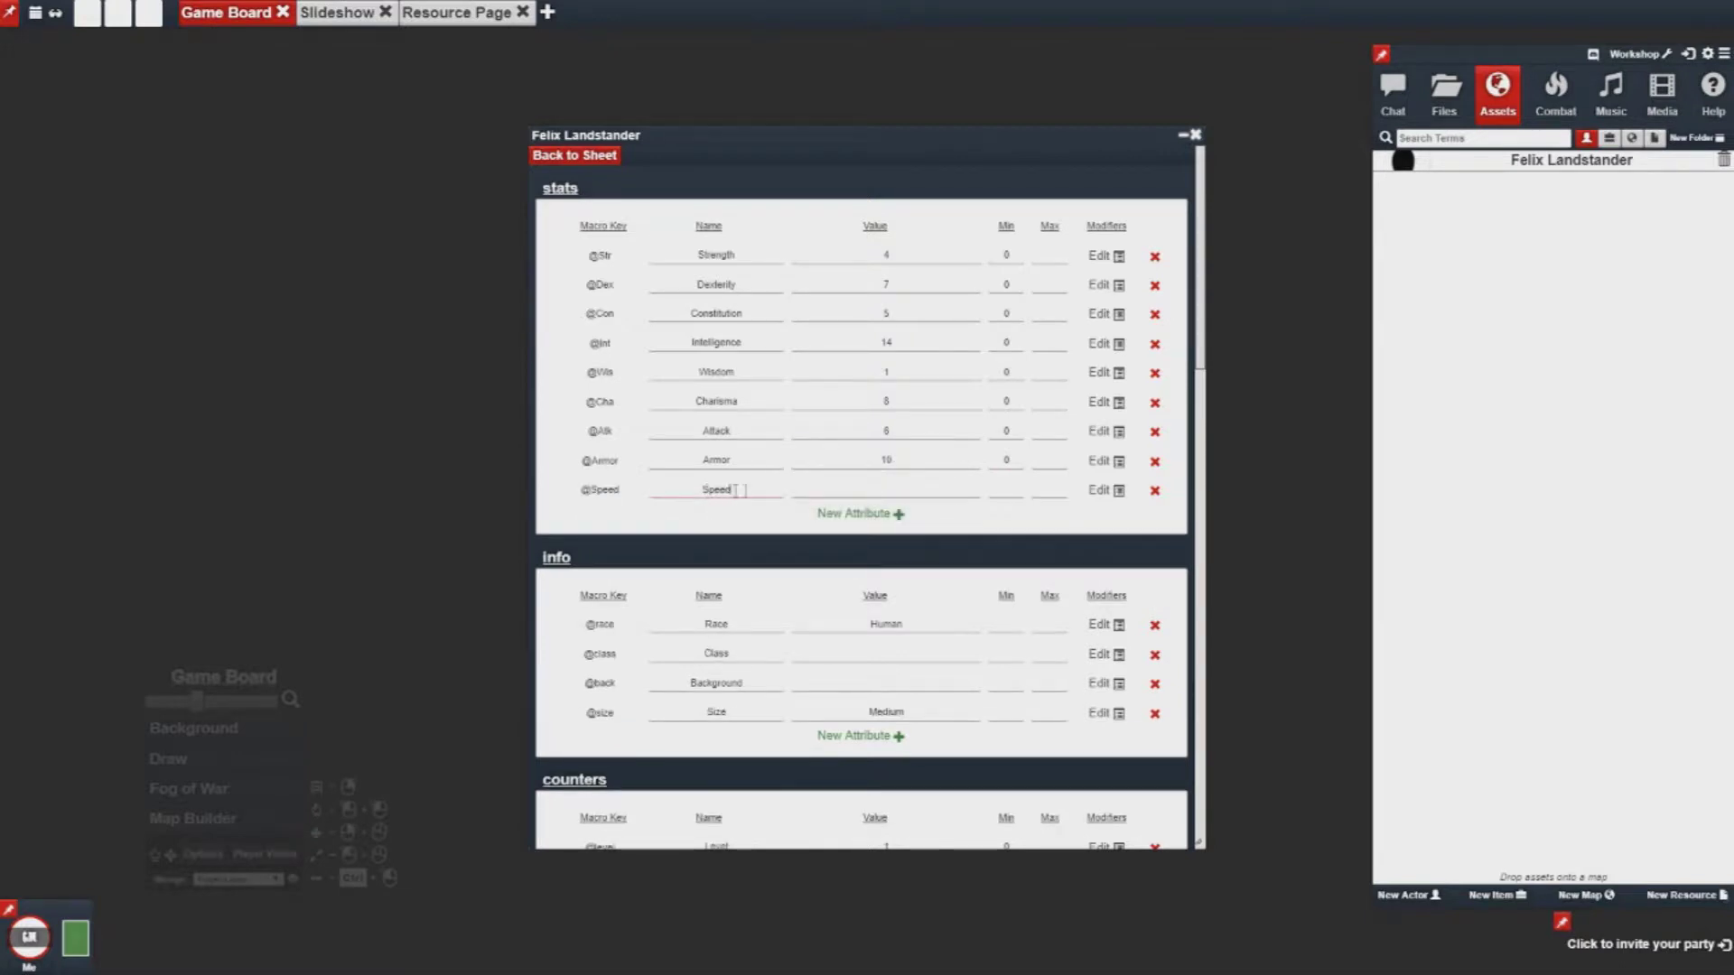
{"action": "left_click", "coordinate": [859, 489]}
{"action": "type", "text": "30"}
{"action": "left_click", "coordinate": [1003, 489]}
{"action": "type", "text": "0"}
Try to delete the Strength, Dexterity, Constitution, Intelligence, Wisdom and Charisma attributes from the stats, and return to the character sheet
{"action": "left_click", "coordinate": [1156, 258]}
{"action": "left_click", "coordinate": [1160, 265]}
{"action": "left_click", "coordinate": [1159, 264]}
{"action": "left_click", "coordinate": [1158, 265]}
{"action": "left_click", "coordinate": [1157, 264]}
{"action": "left_click", "coordinate": [1157, 264]}
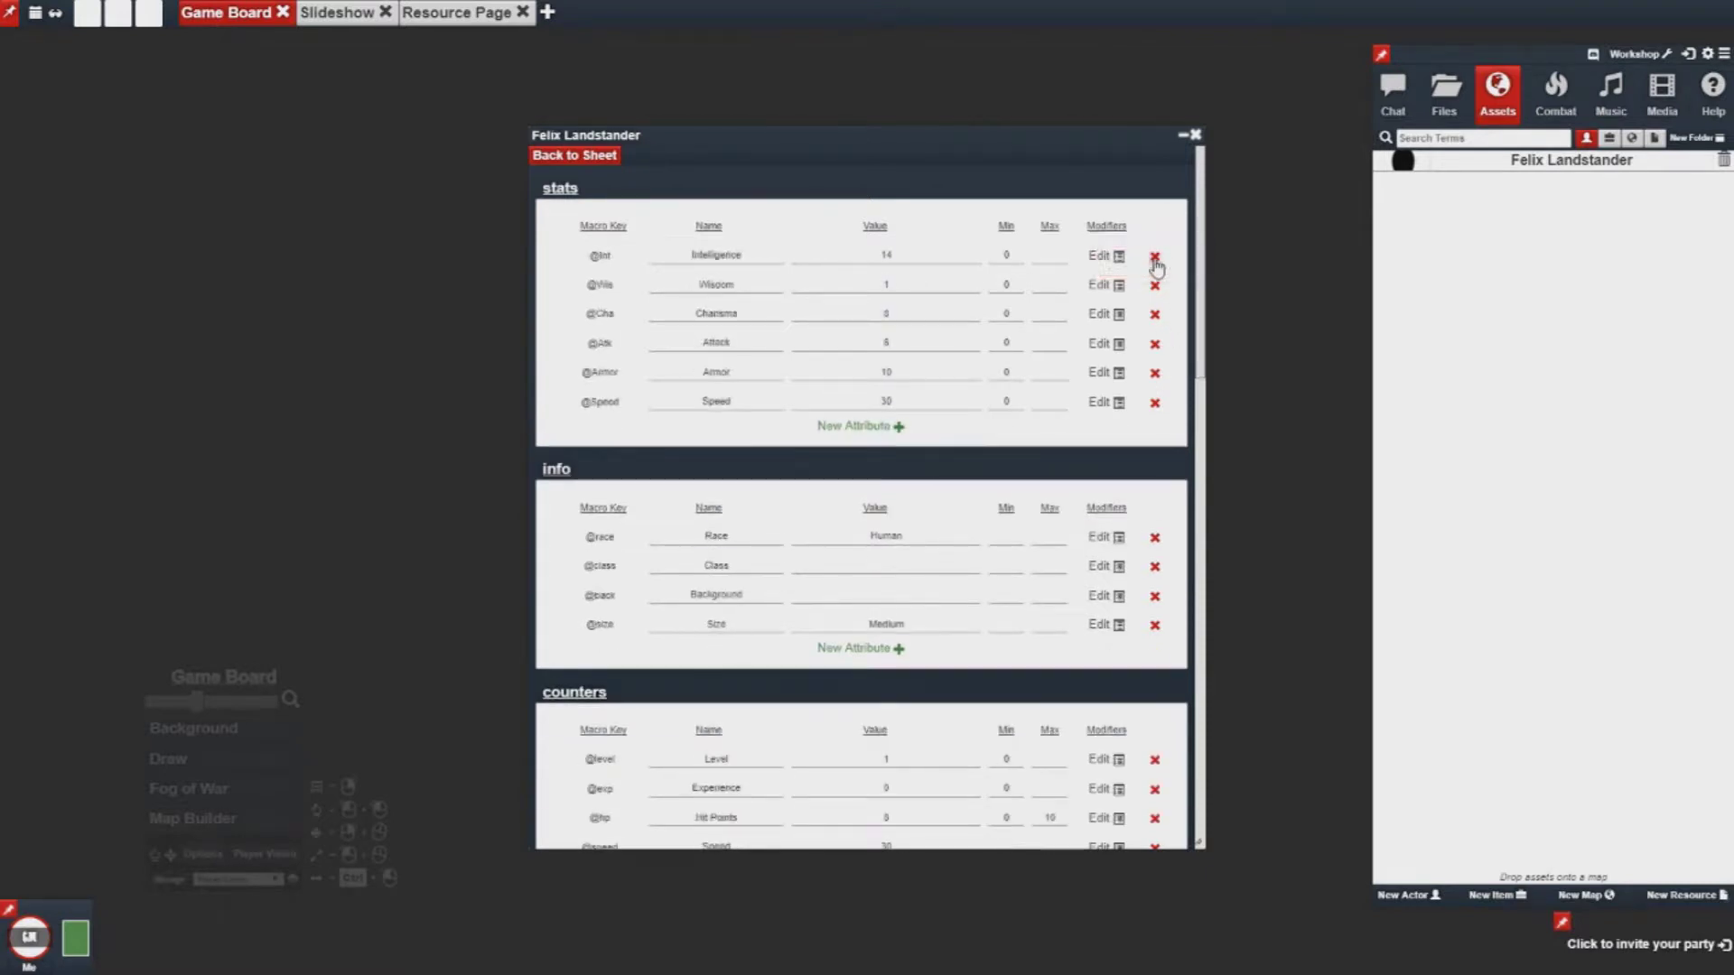
{"action": "left_click", "coordinate": [1156, 263]}
{"action": "left_click", "coordinate": [1157, 264]}
{"action": "left_click", "coordinate": [1156, 263]}
{"action": "left_click", "coordinate": [1157, 265]}
{"action": "left_click", "coordinate": [1156, 263]}
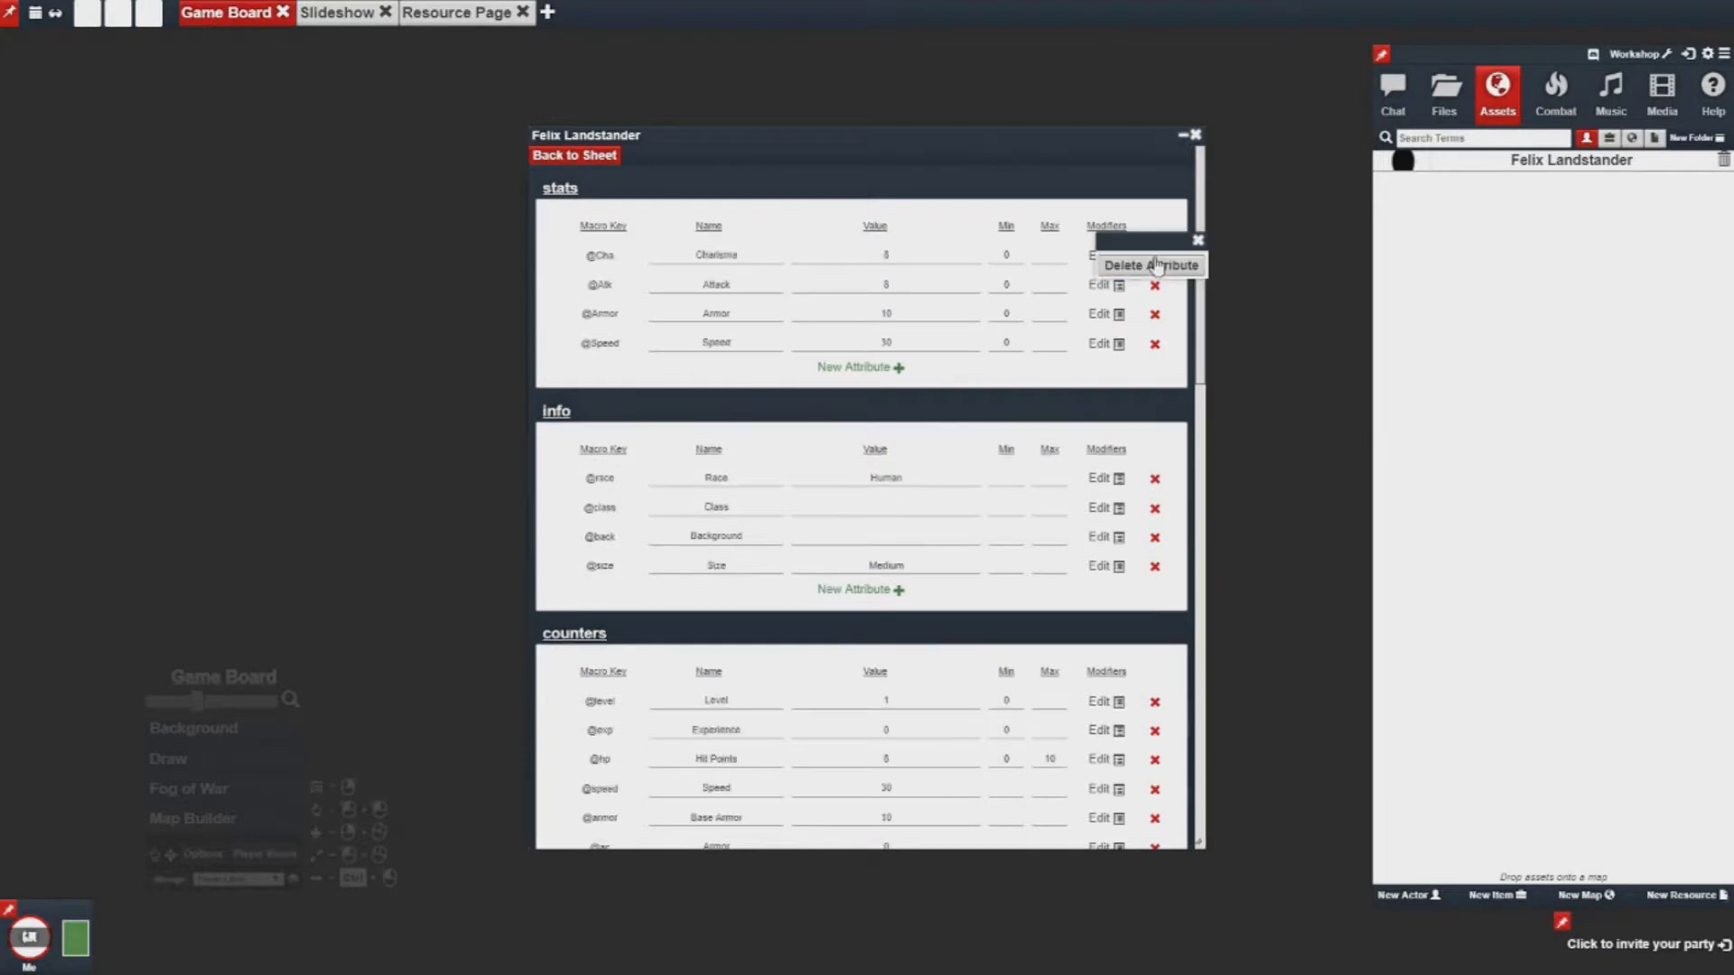
{"action": "left_click", "coordinate": [1157, 265]}
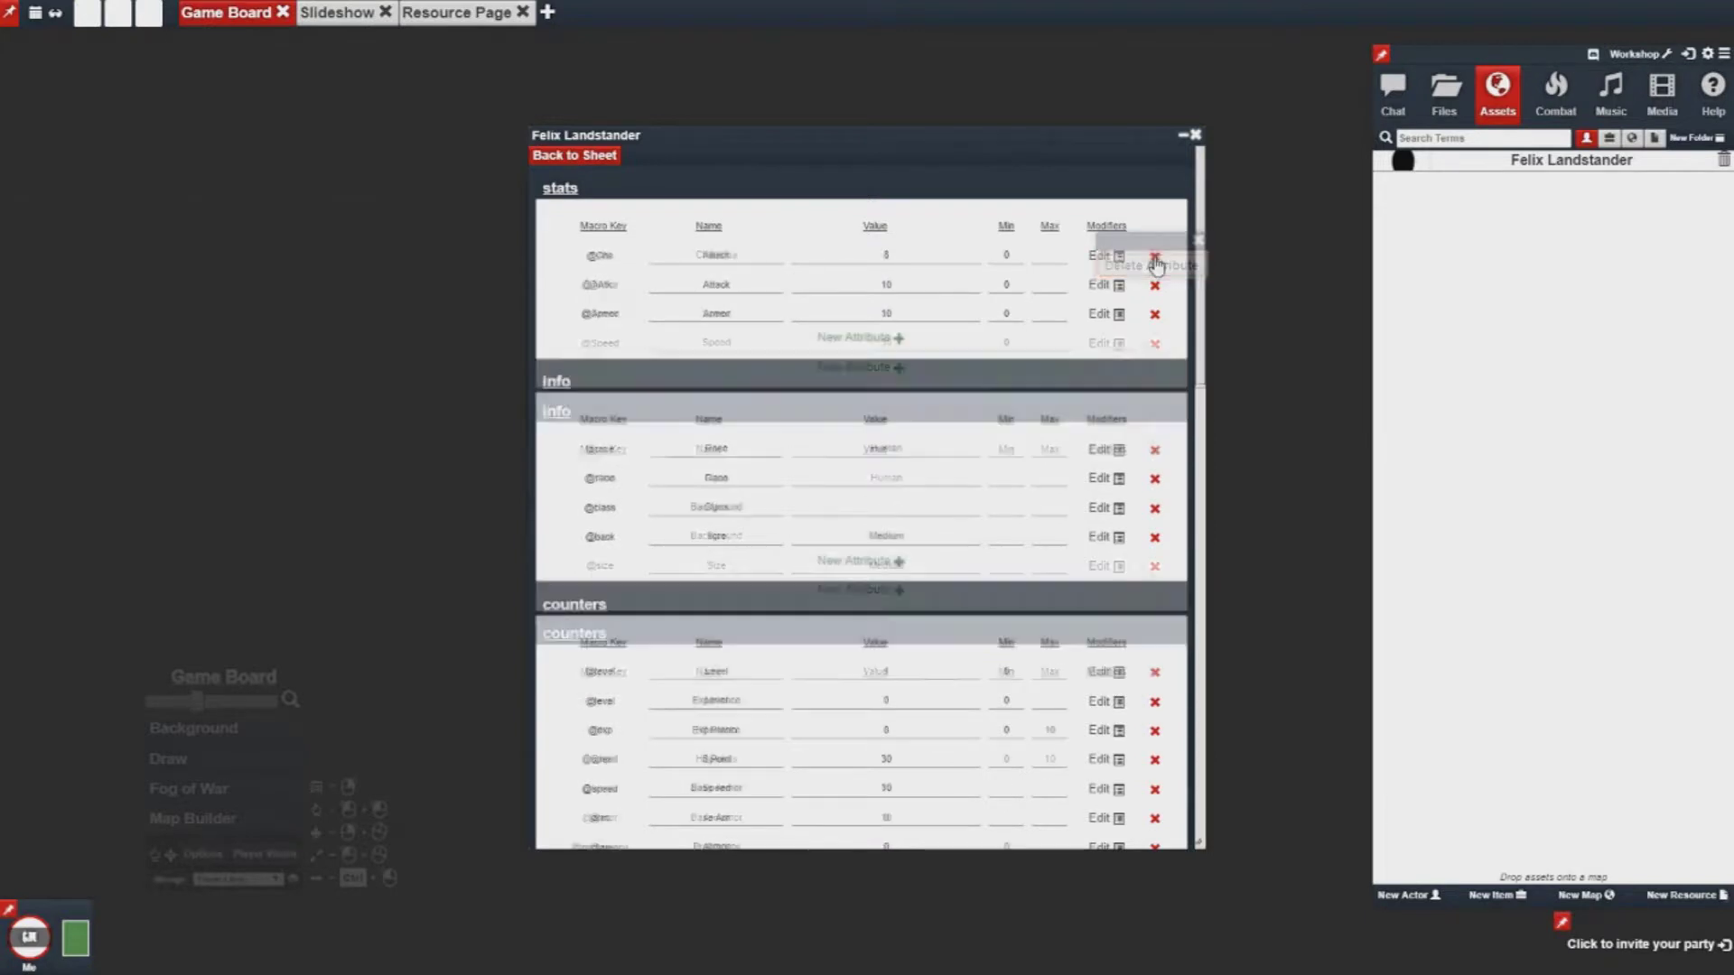
{"action": "left_click", "coordinate": [583, 156]}
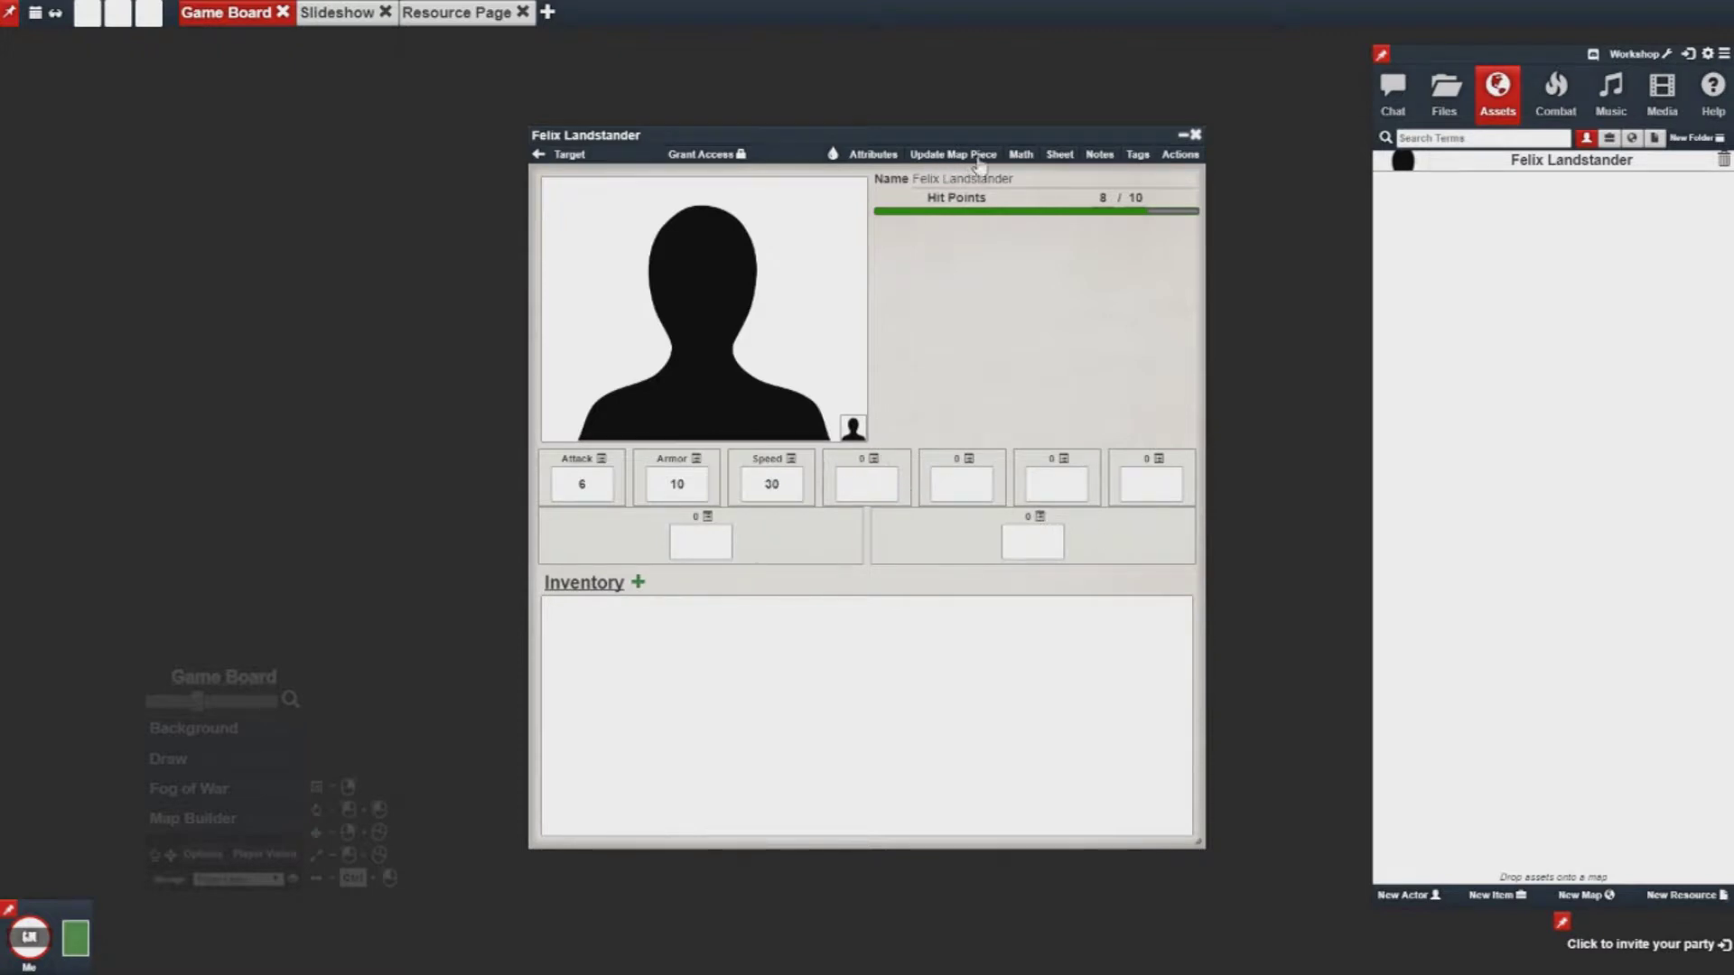
Clear all of the character's automatic calculations and confirm the empty calculation list
{"action": "left_click", "coordinate": [871, 154]}
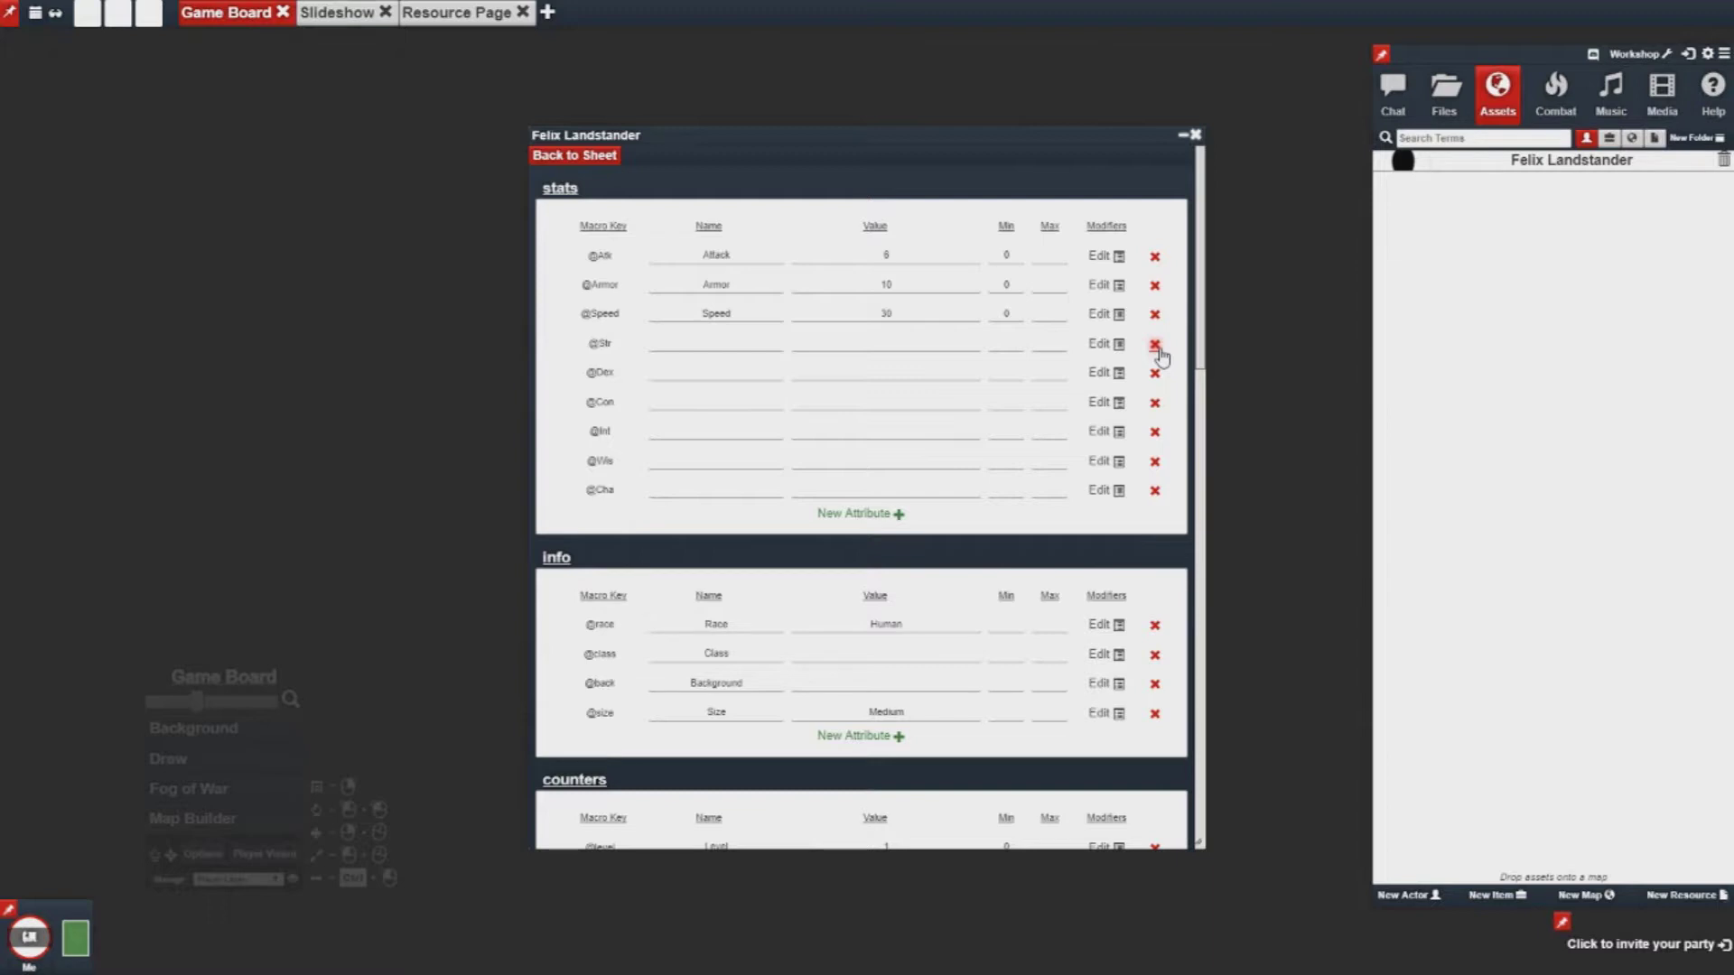
{"action": "left_click", "coordinate": [574, 156]}
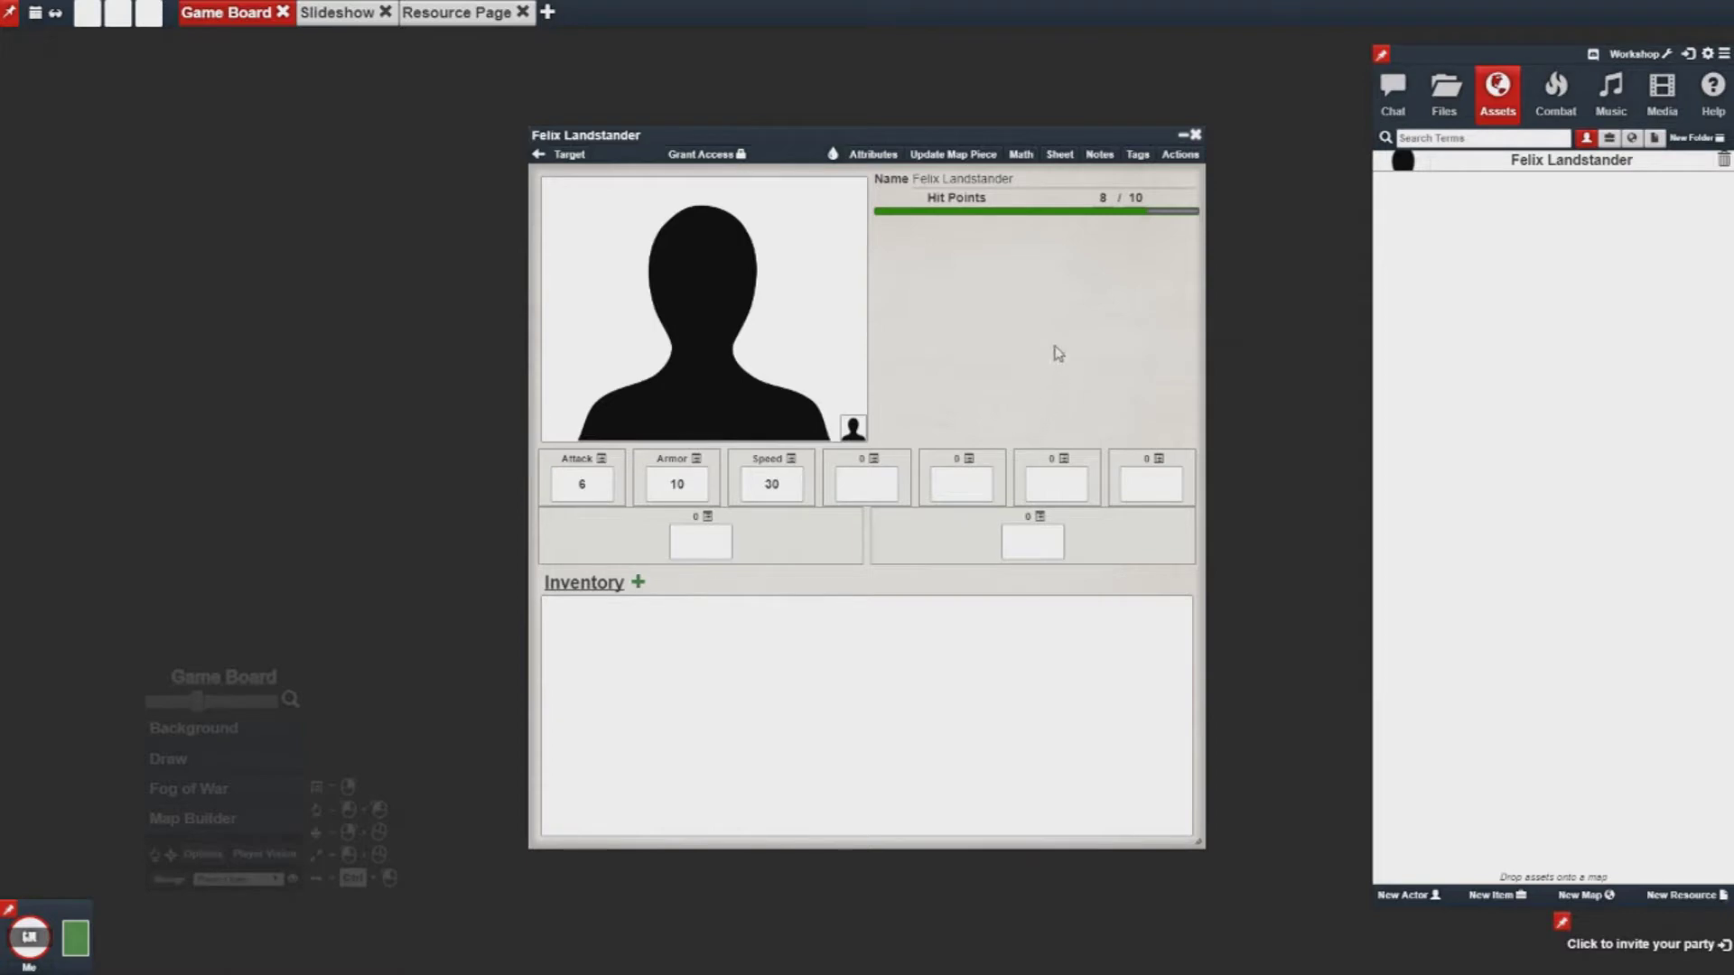
{"action": "left_click", "coordinate": [1022, 156]}
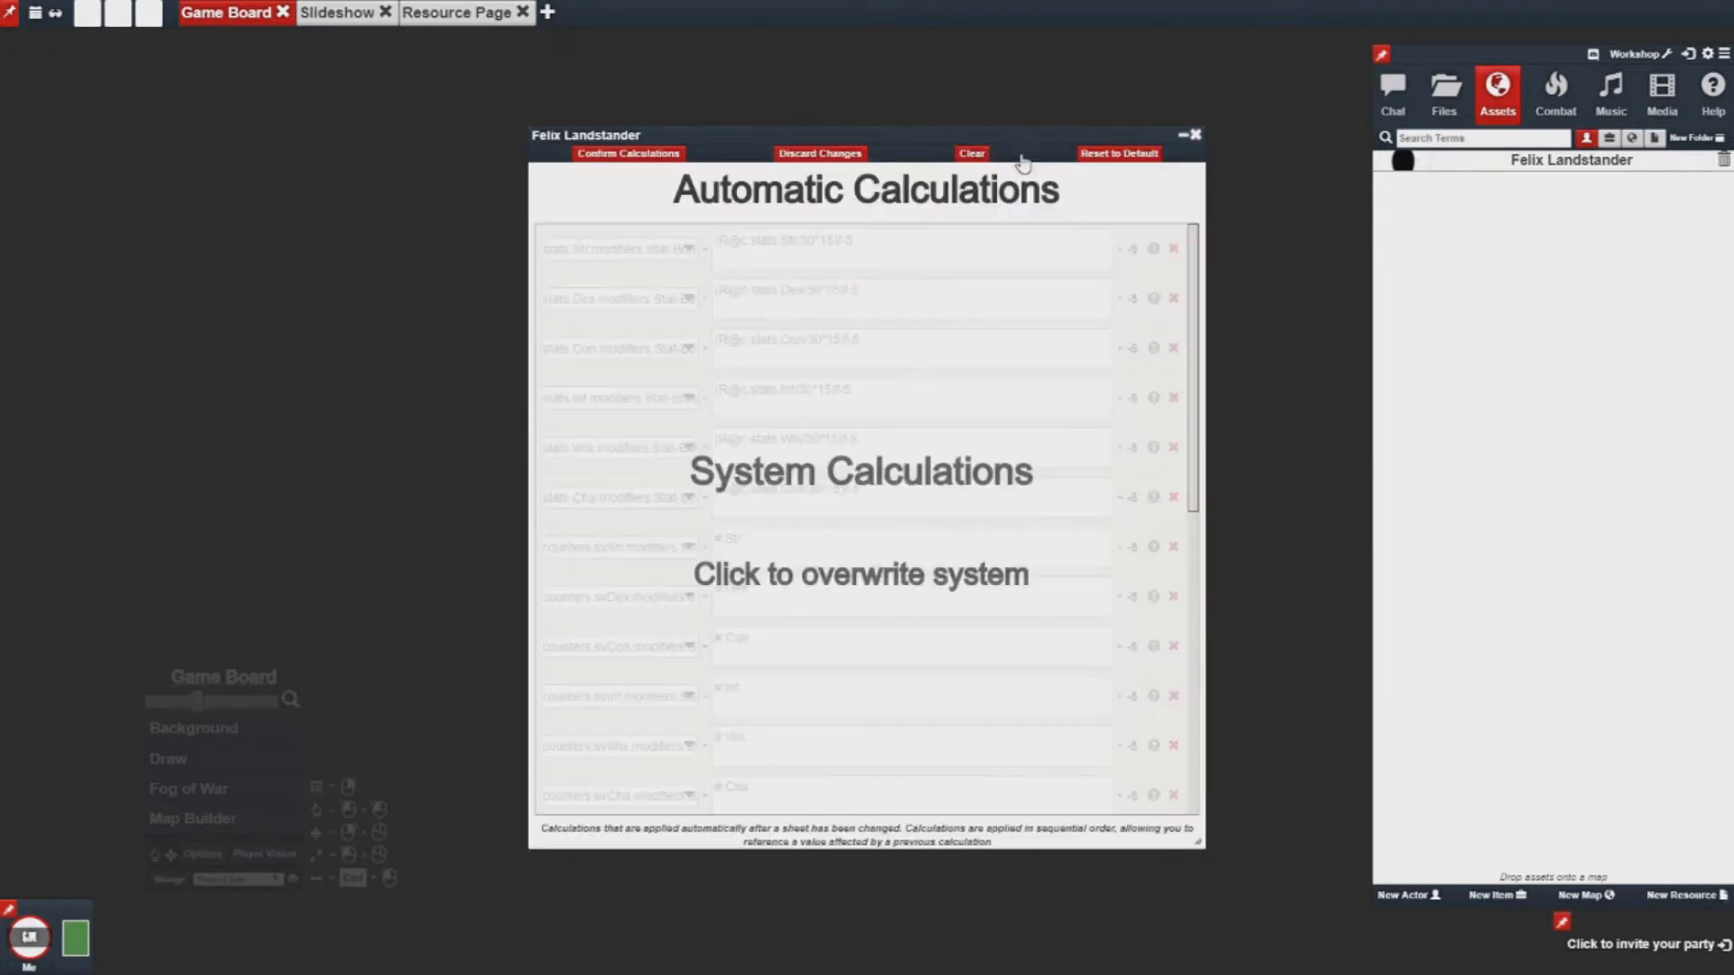
{"action": "left_click", "coordinate": [970, 155]}
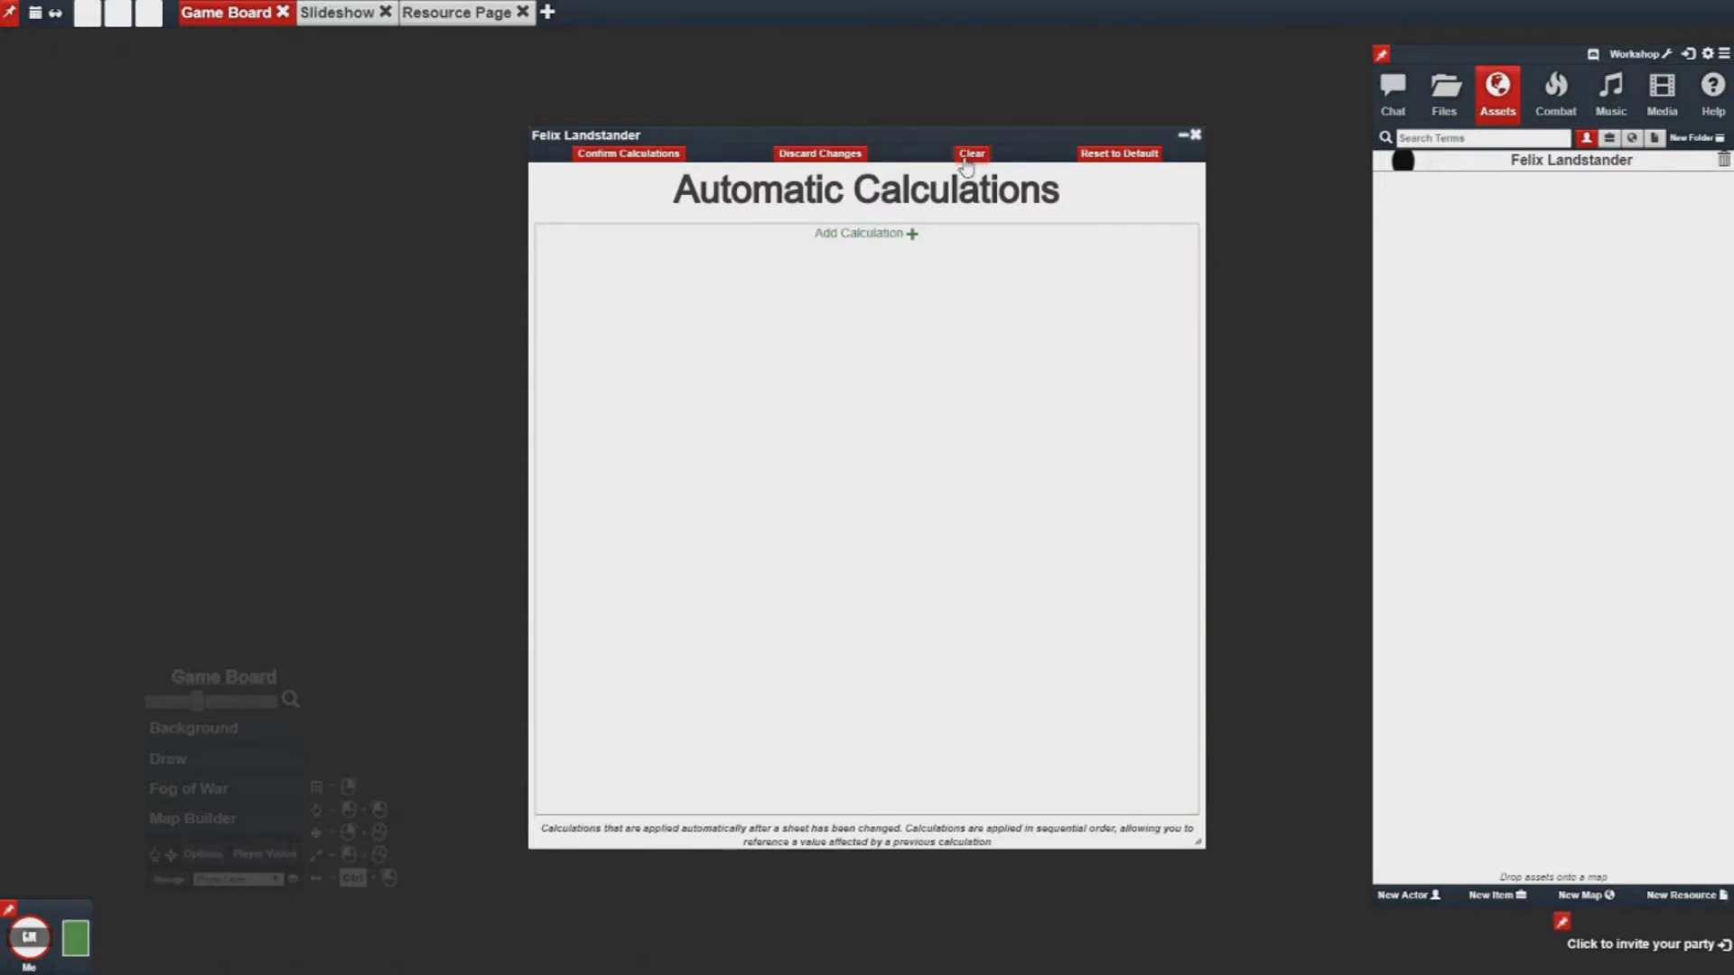
{"action": "left_click", "coordinate": [663, 155]}
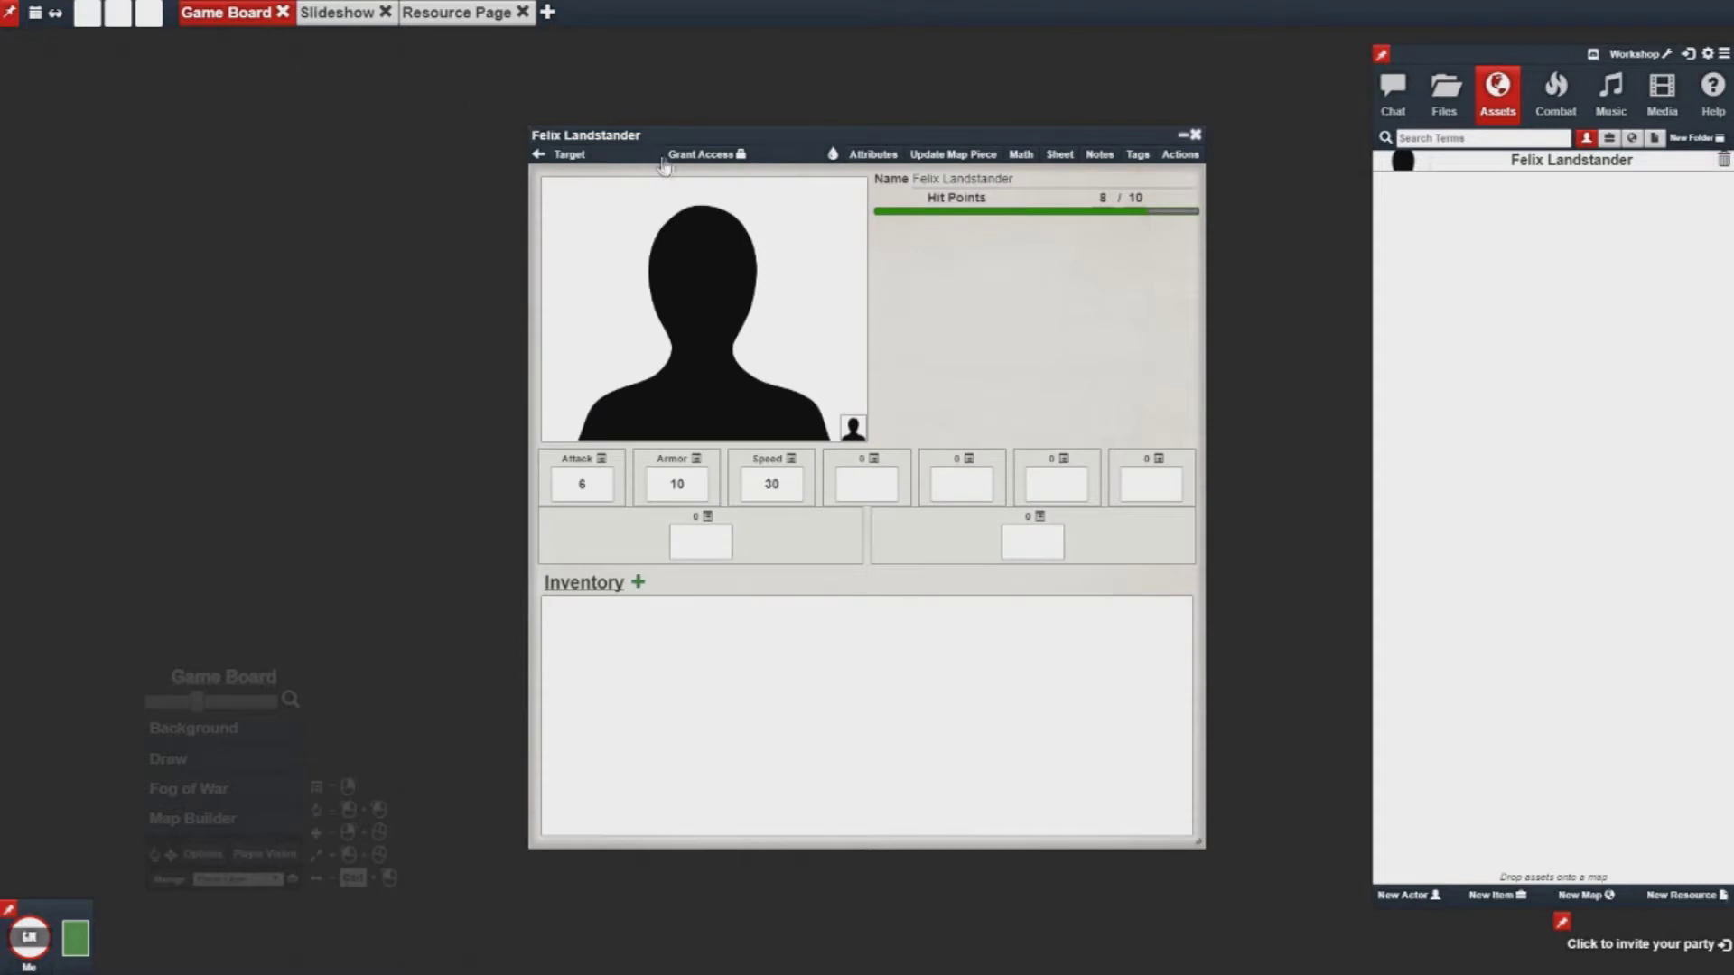
Delete the blank Str, Dex, Con, Int, Wis and Cha attributes from the stats, and return to the sheet
{"action": "left_click", "coordinate": [873, 155]}
{"action": "left_click", "coordinate": [1154, 344]}
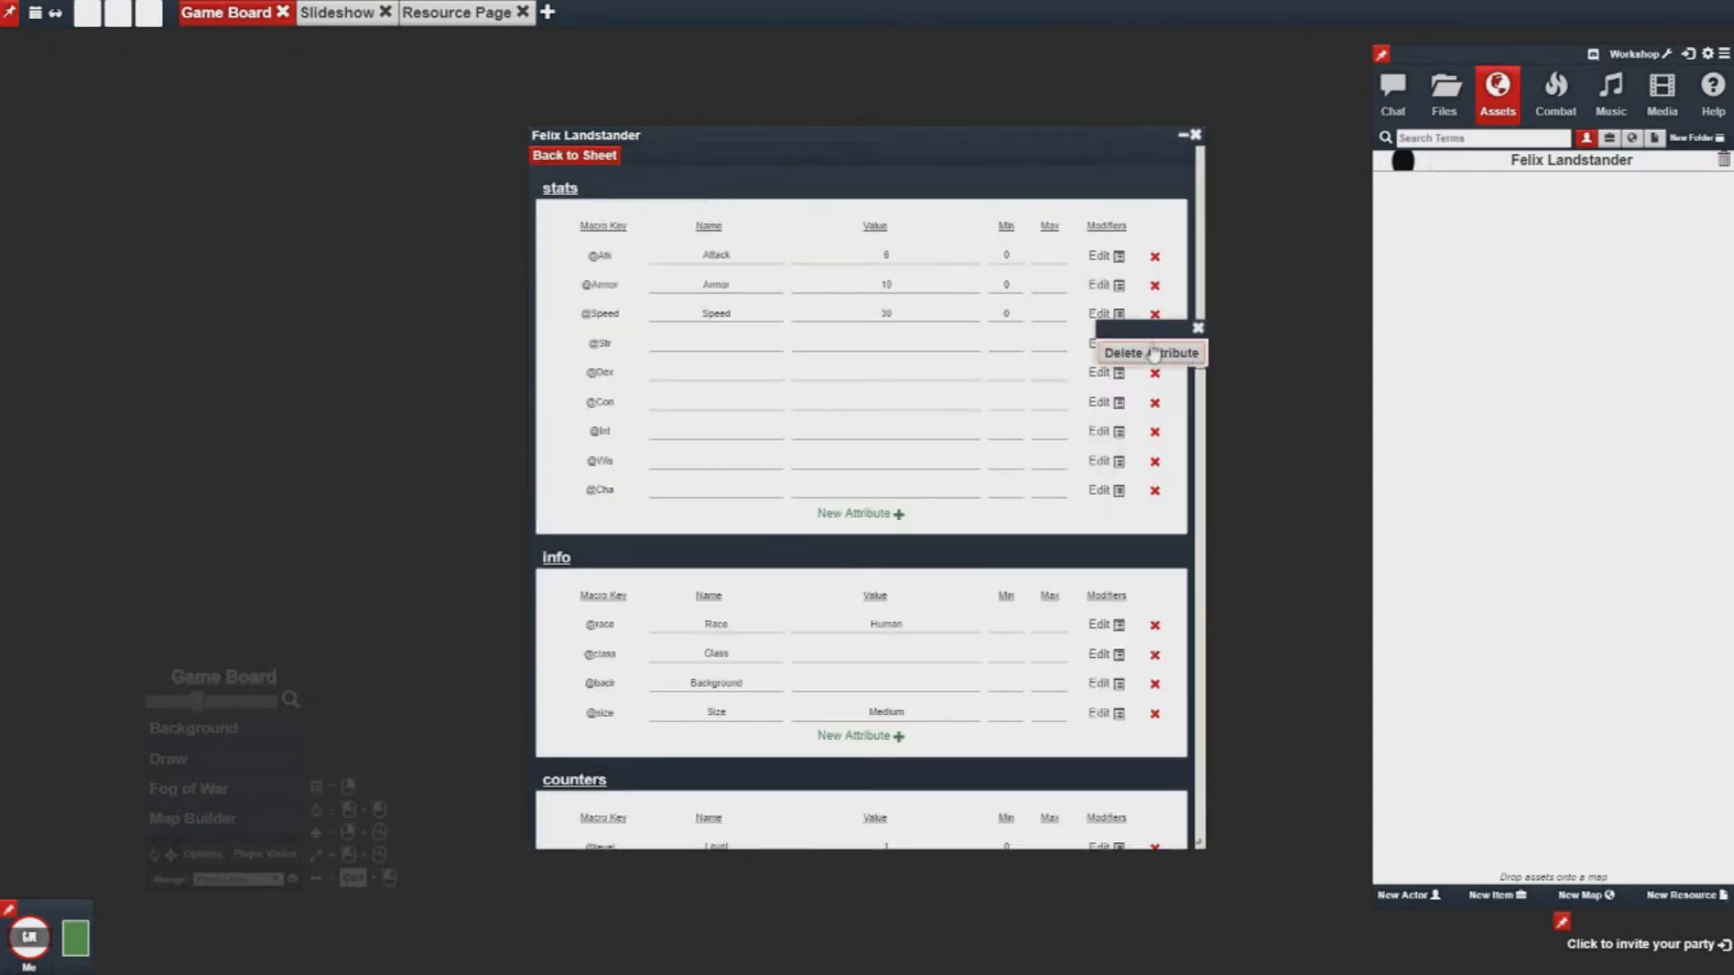
{"action": "left_click", "coordinate": [1151, 354]}
{"action": "left_click", "coordinate": [1154, 344]}
{"action": "left_click", "coordinate": [1151, 353]}
{"action": "left_click", "coordinate": [1155, 344]}
{"action": "left_click", "coordinate": [1152, 353]}
{"action": "left_click", "coordinate": [1154, 345]}
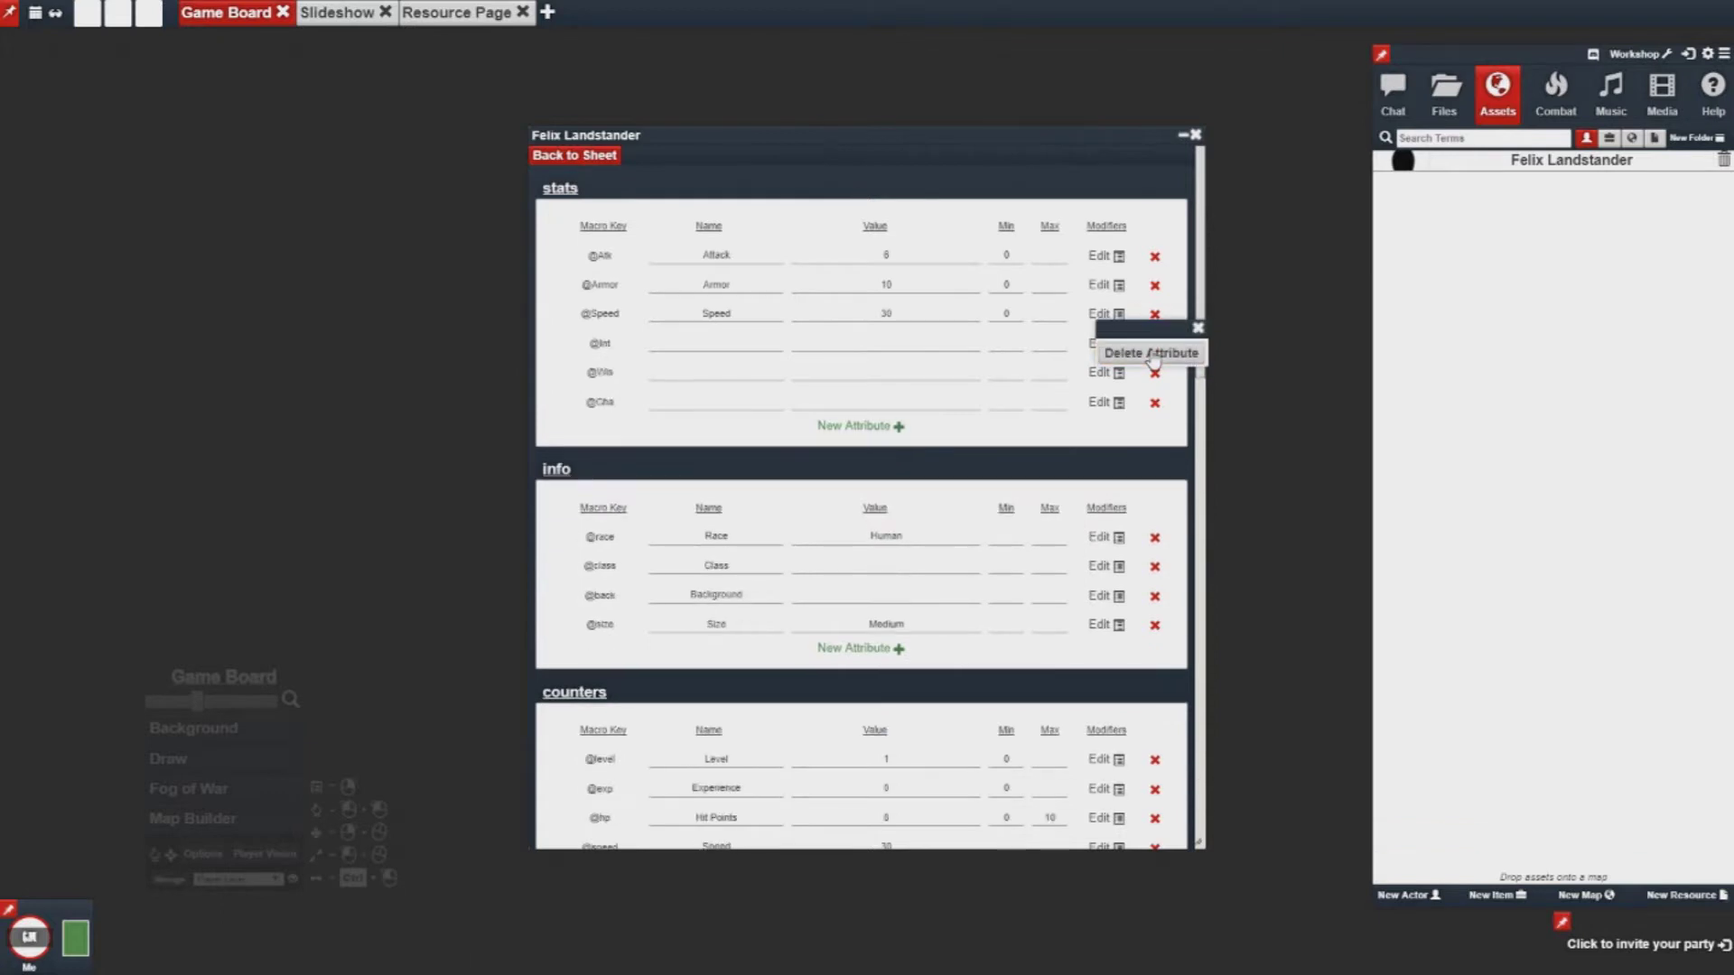
{"action": "left_click", "coordinate": [1151, 353]}
{"action": "left_click", "coordinate": [1154, 344]}
{"action": "left_click", "coordinate": [1151, 353]}
{"action": "left_click", "coordinate": [1154, 344]}
{"action": "left_click", "coordinate": [1152, 353]}
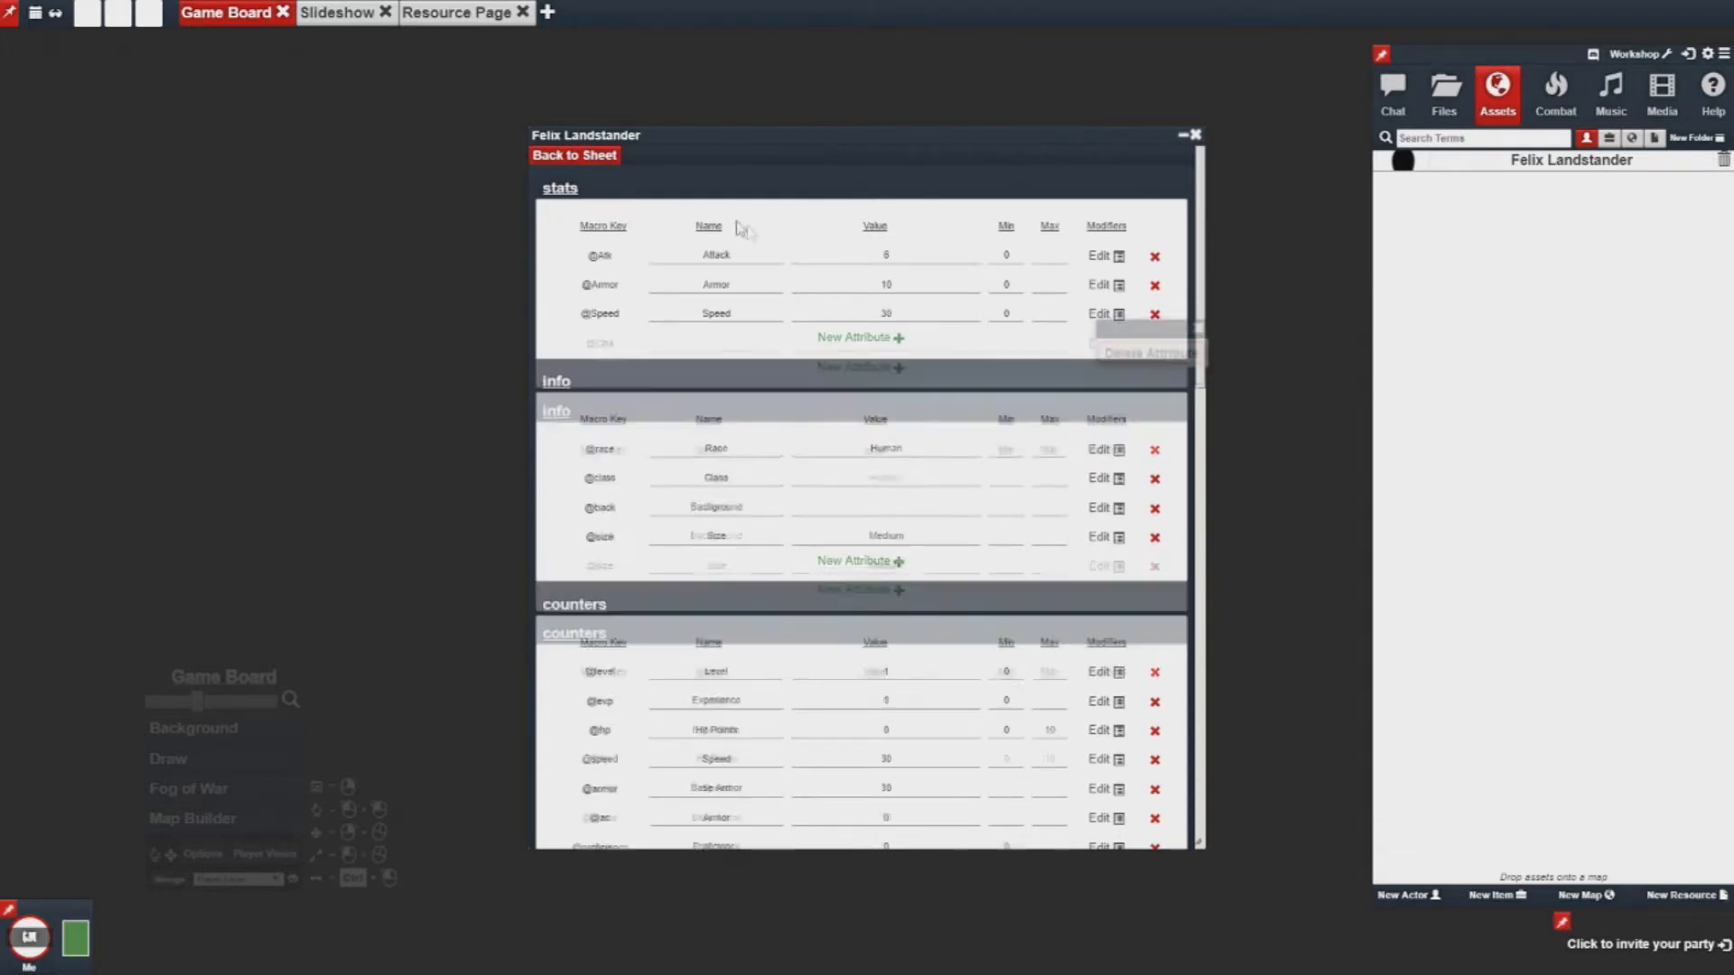
{"action": "left_click", "coordinate": [596, 157]}
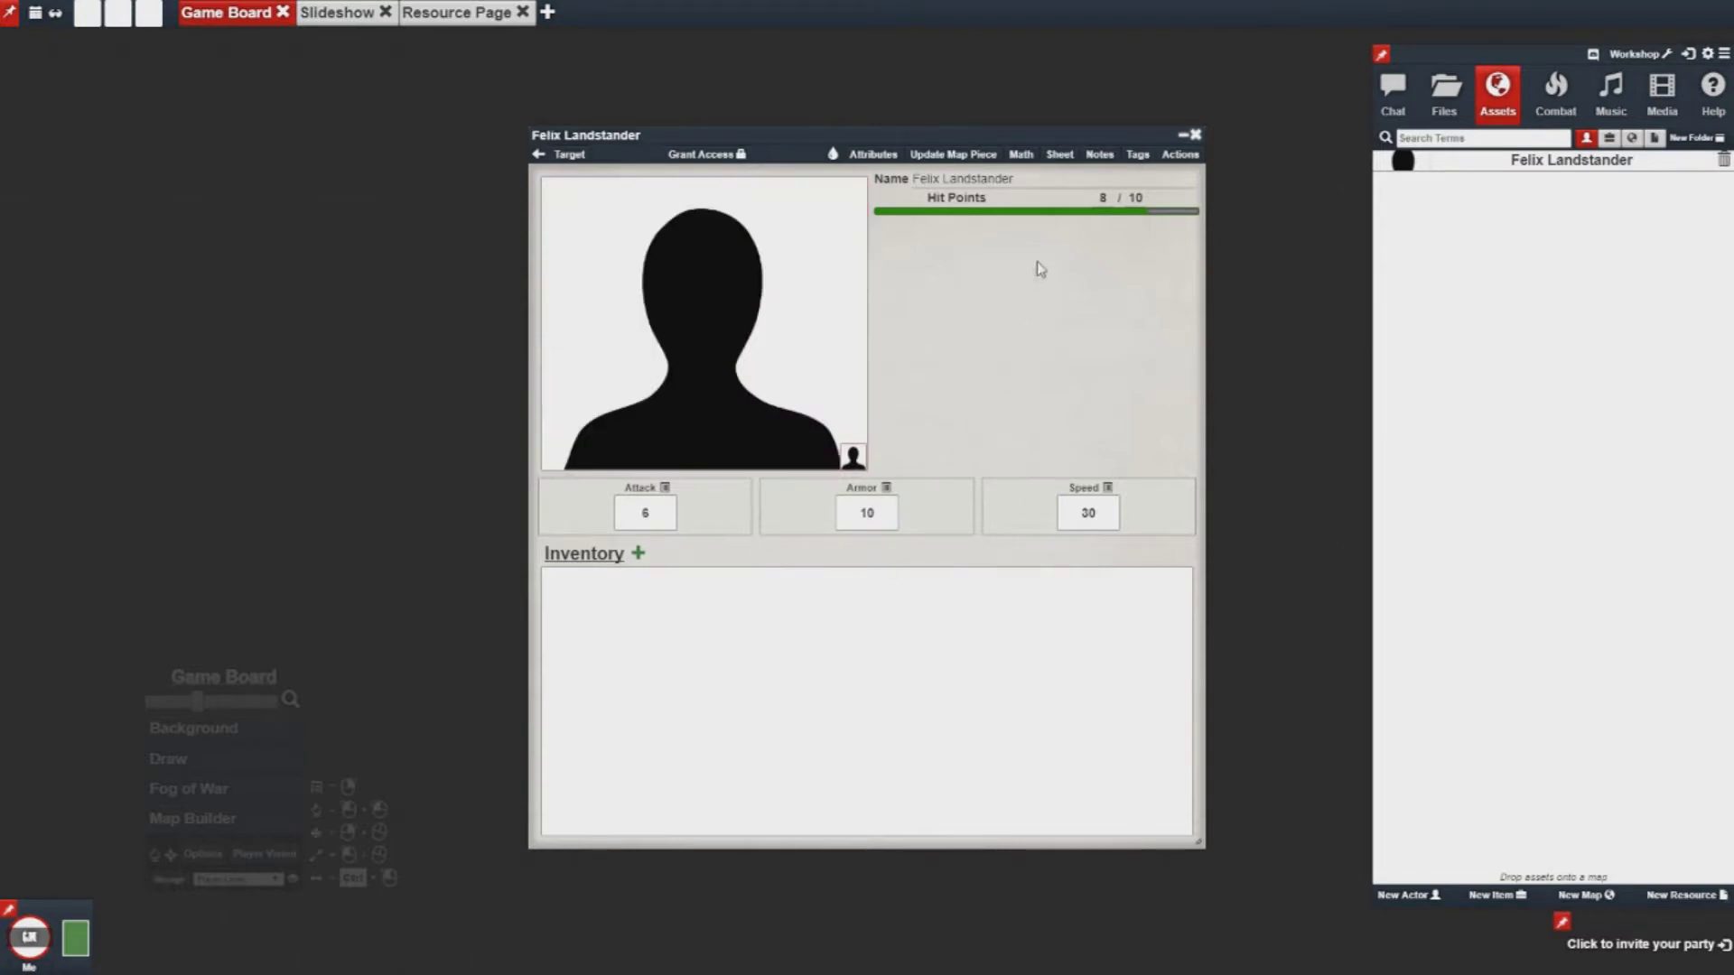
{"action": "left_click", "coordinate": [1023, 156]}
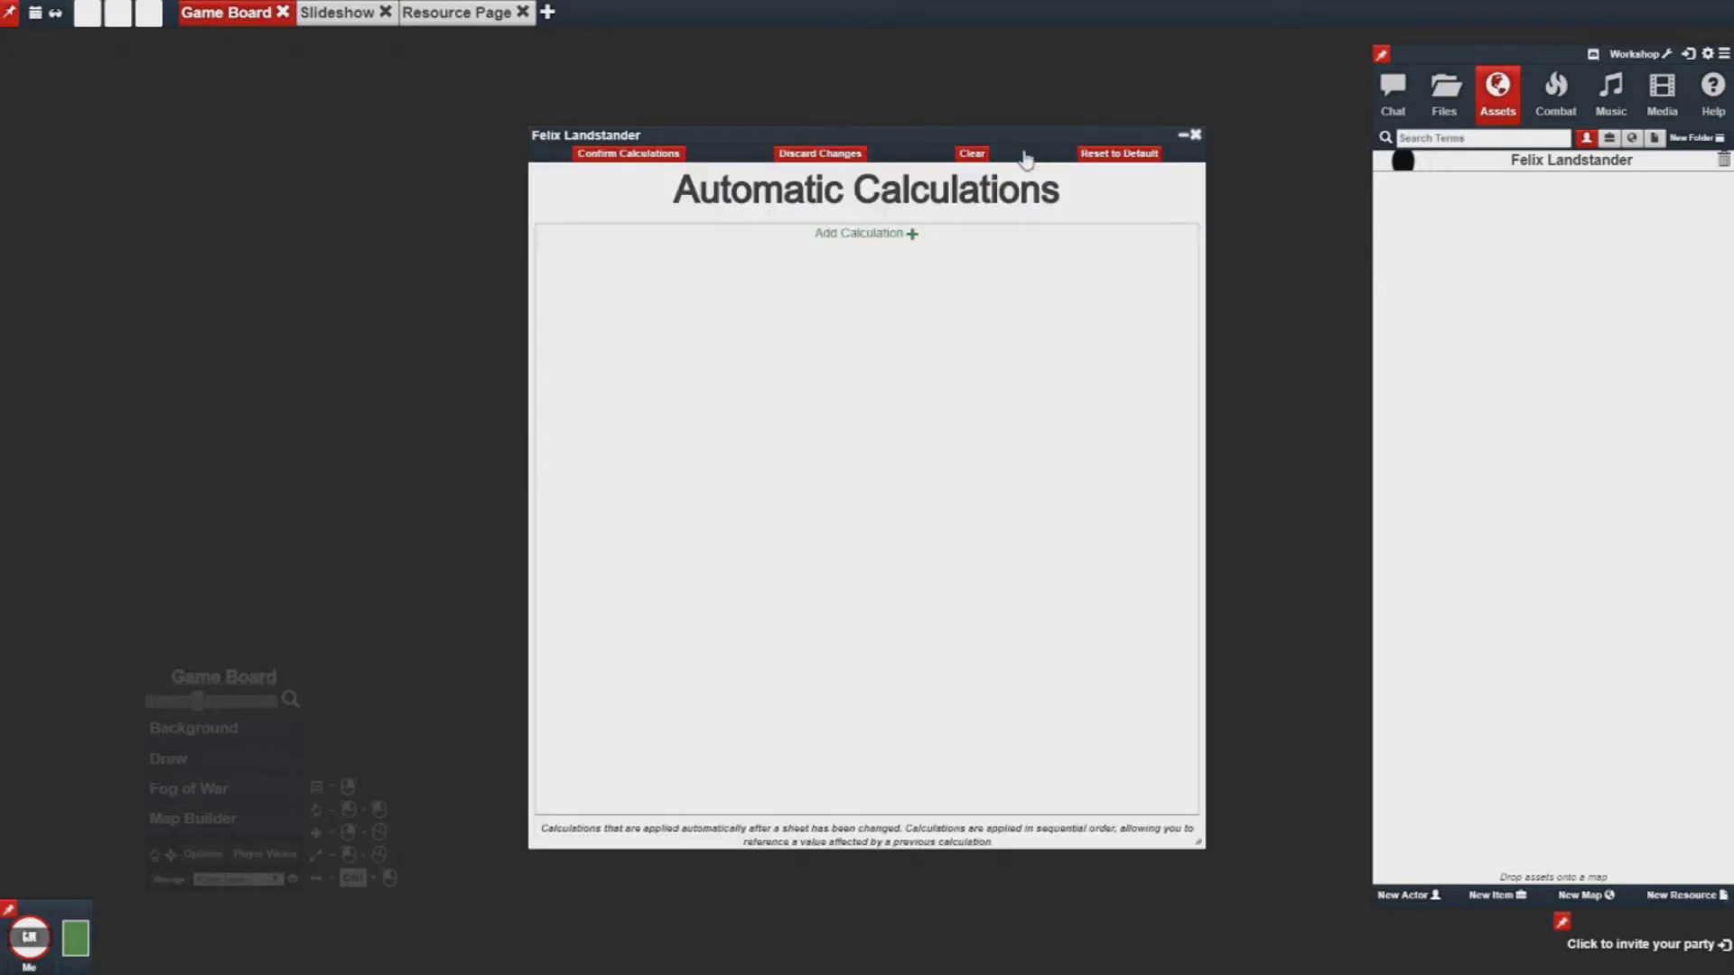
{"action": "left_click", "coordinate": [914, 233]}
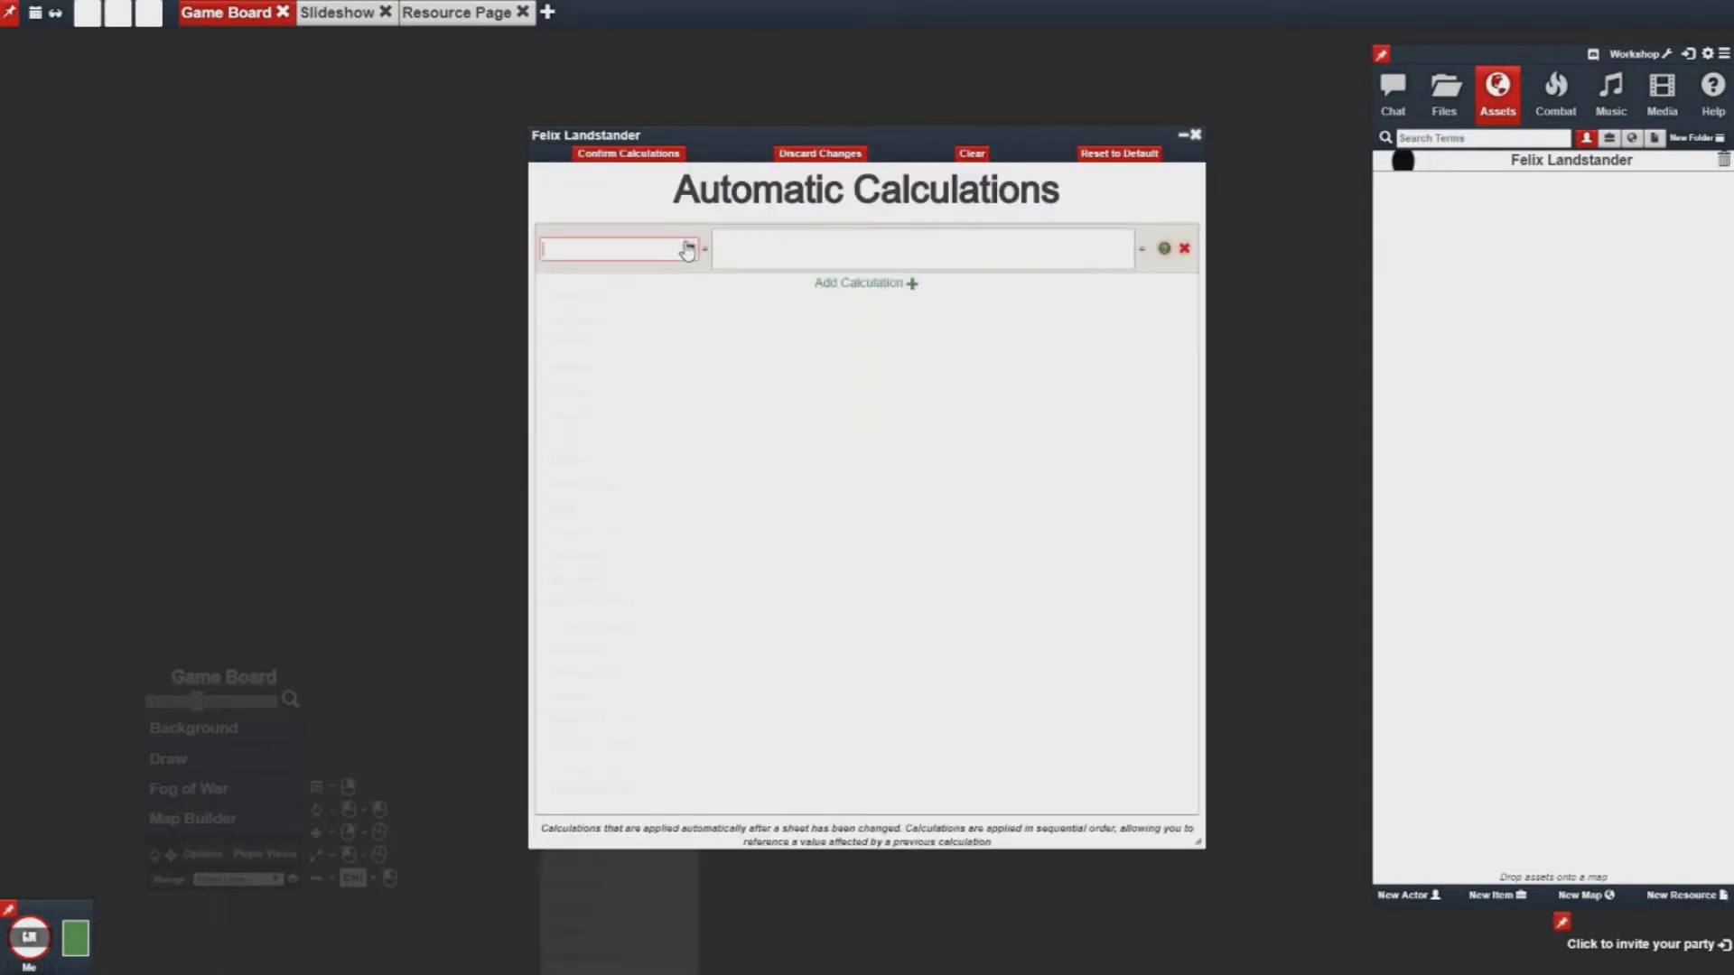
{"action": "left_click", "coordinate": [687, 250]}
{"action": "left_click", "coordinate": [667, 273]}
{"action": "left_click", "coordinate": [772, 249]}
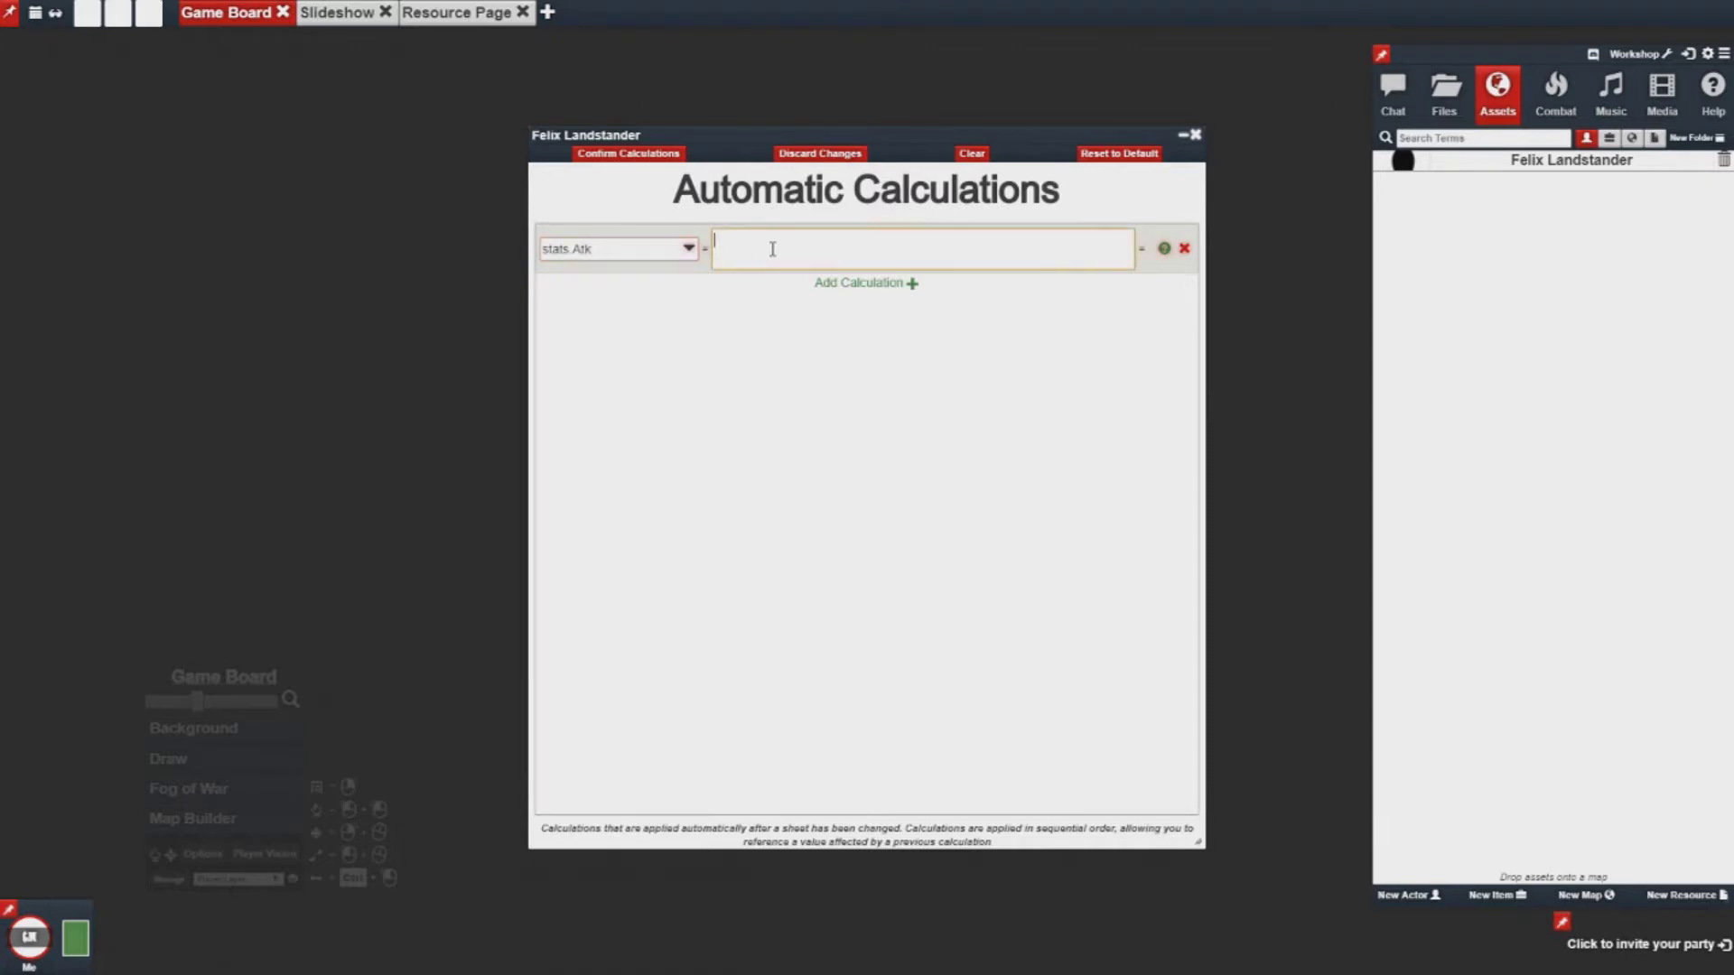
{"action": "left_click", "coordinate": [1164, 249]}
{"action": "type", "text": "@hp=0"}
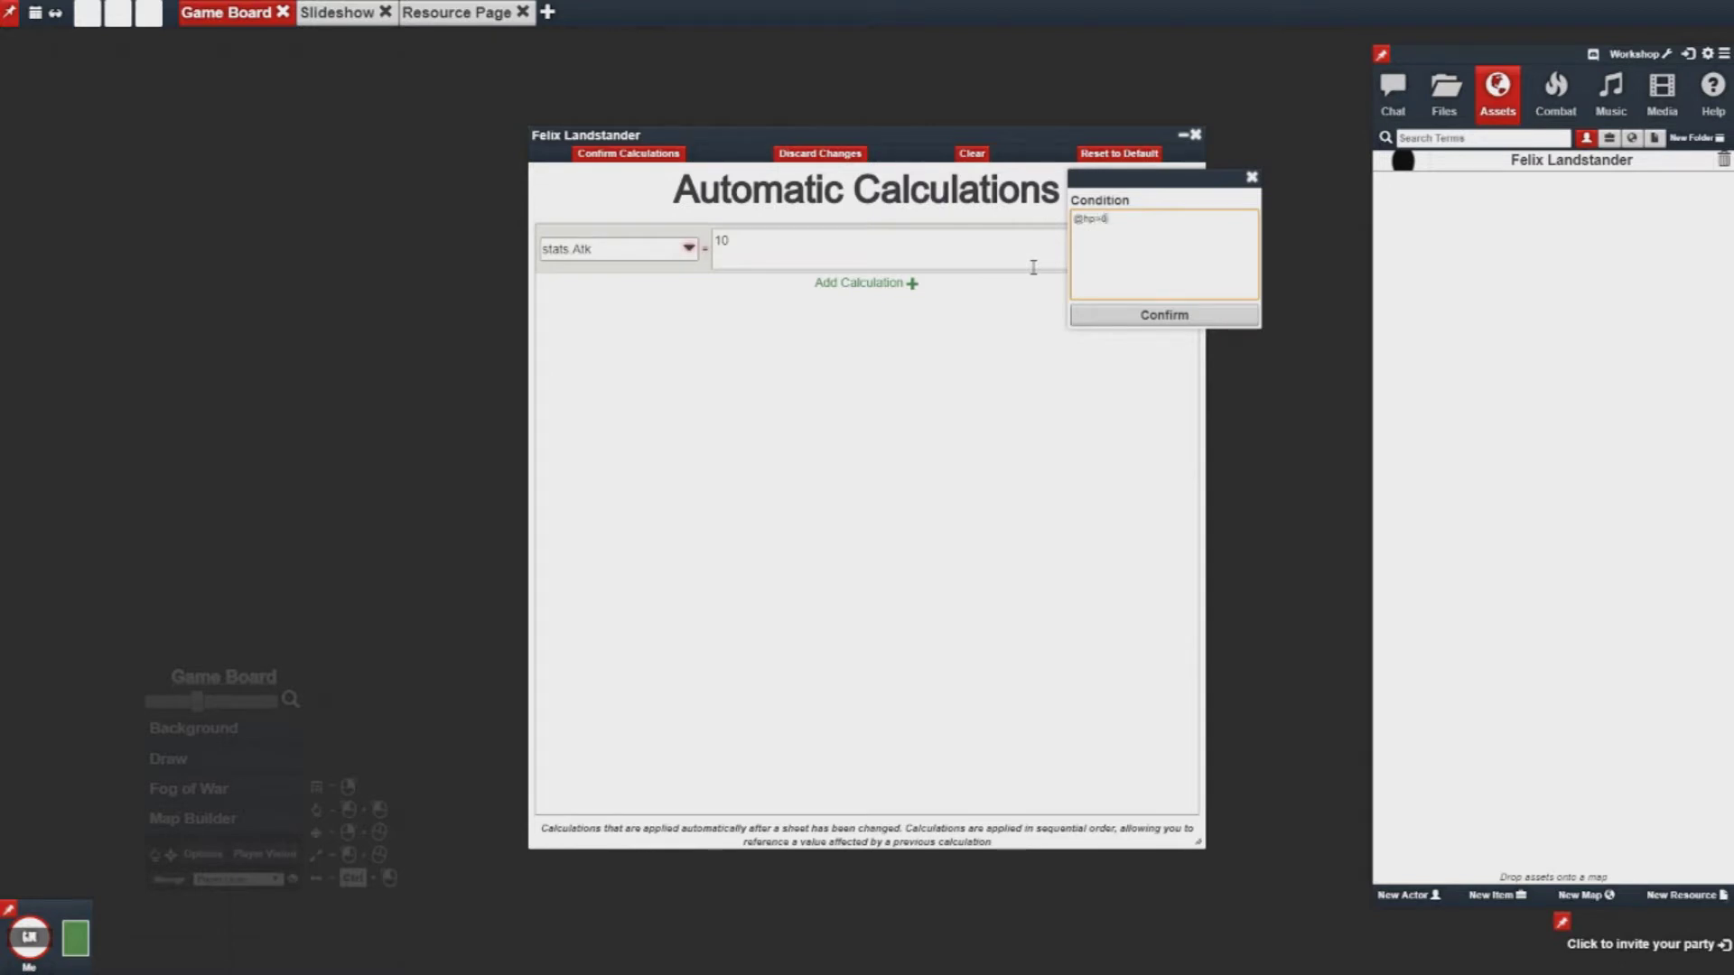
{"action": "type", "text": "hp<0"}
{"action": "left_click", "coordinate": [1129, 316]}
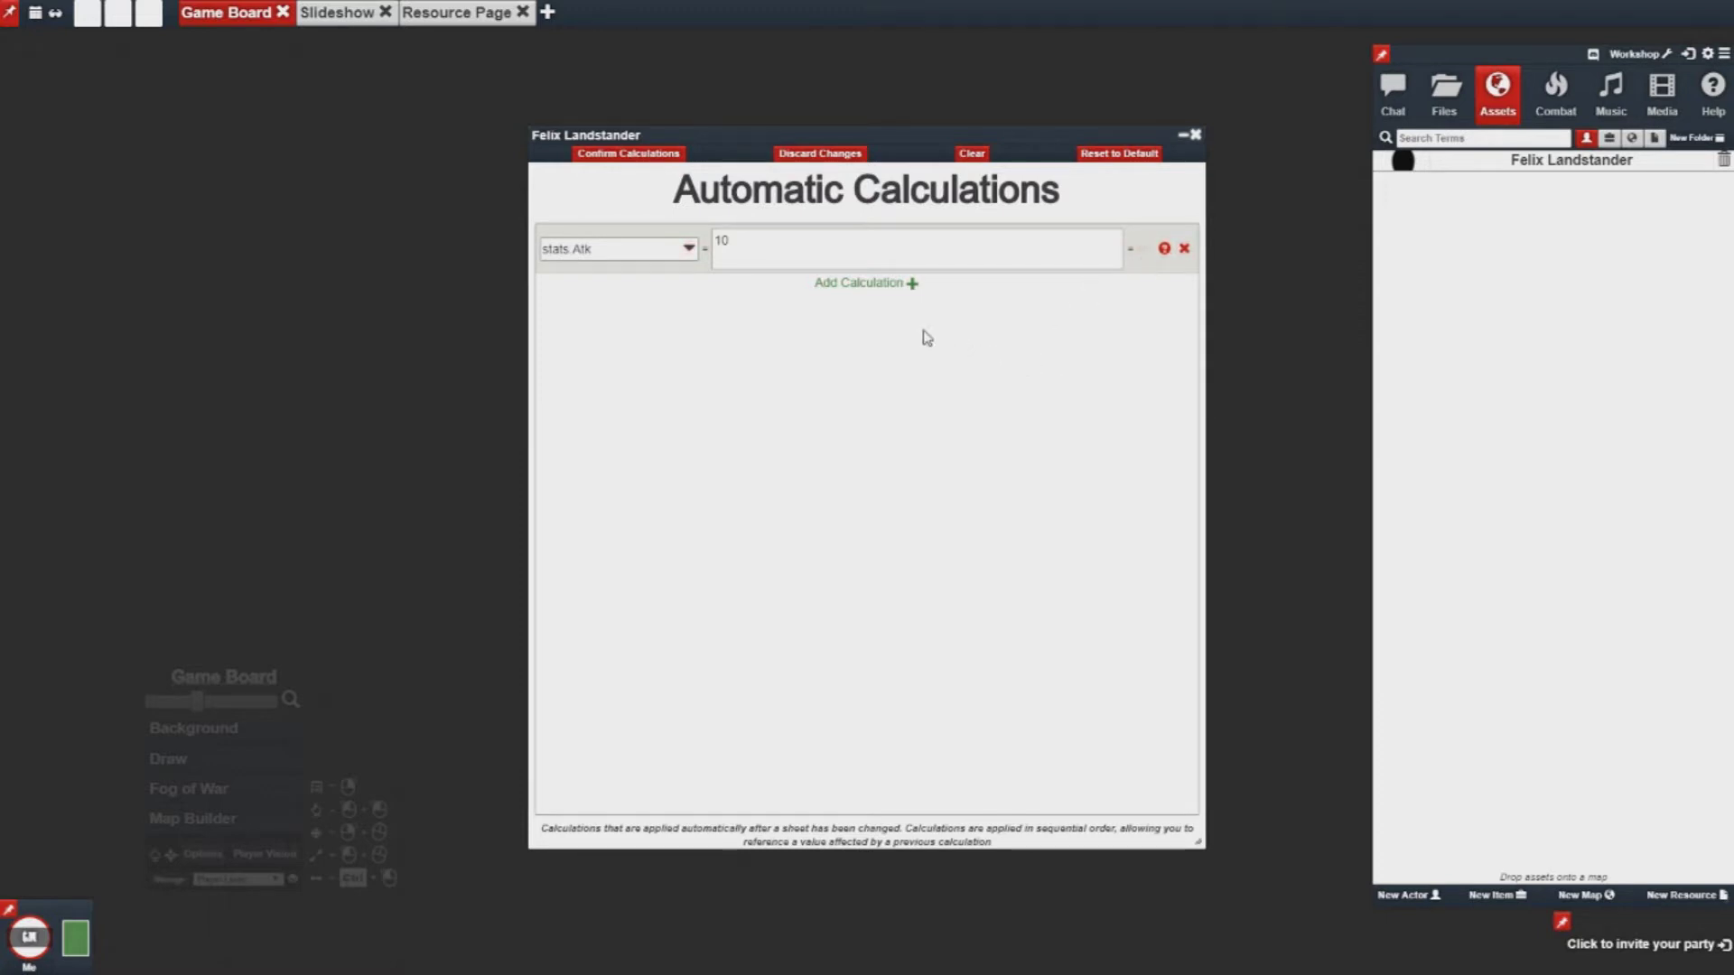
{"action": "left_click", "coordinate": [897, 285]}
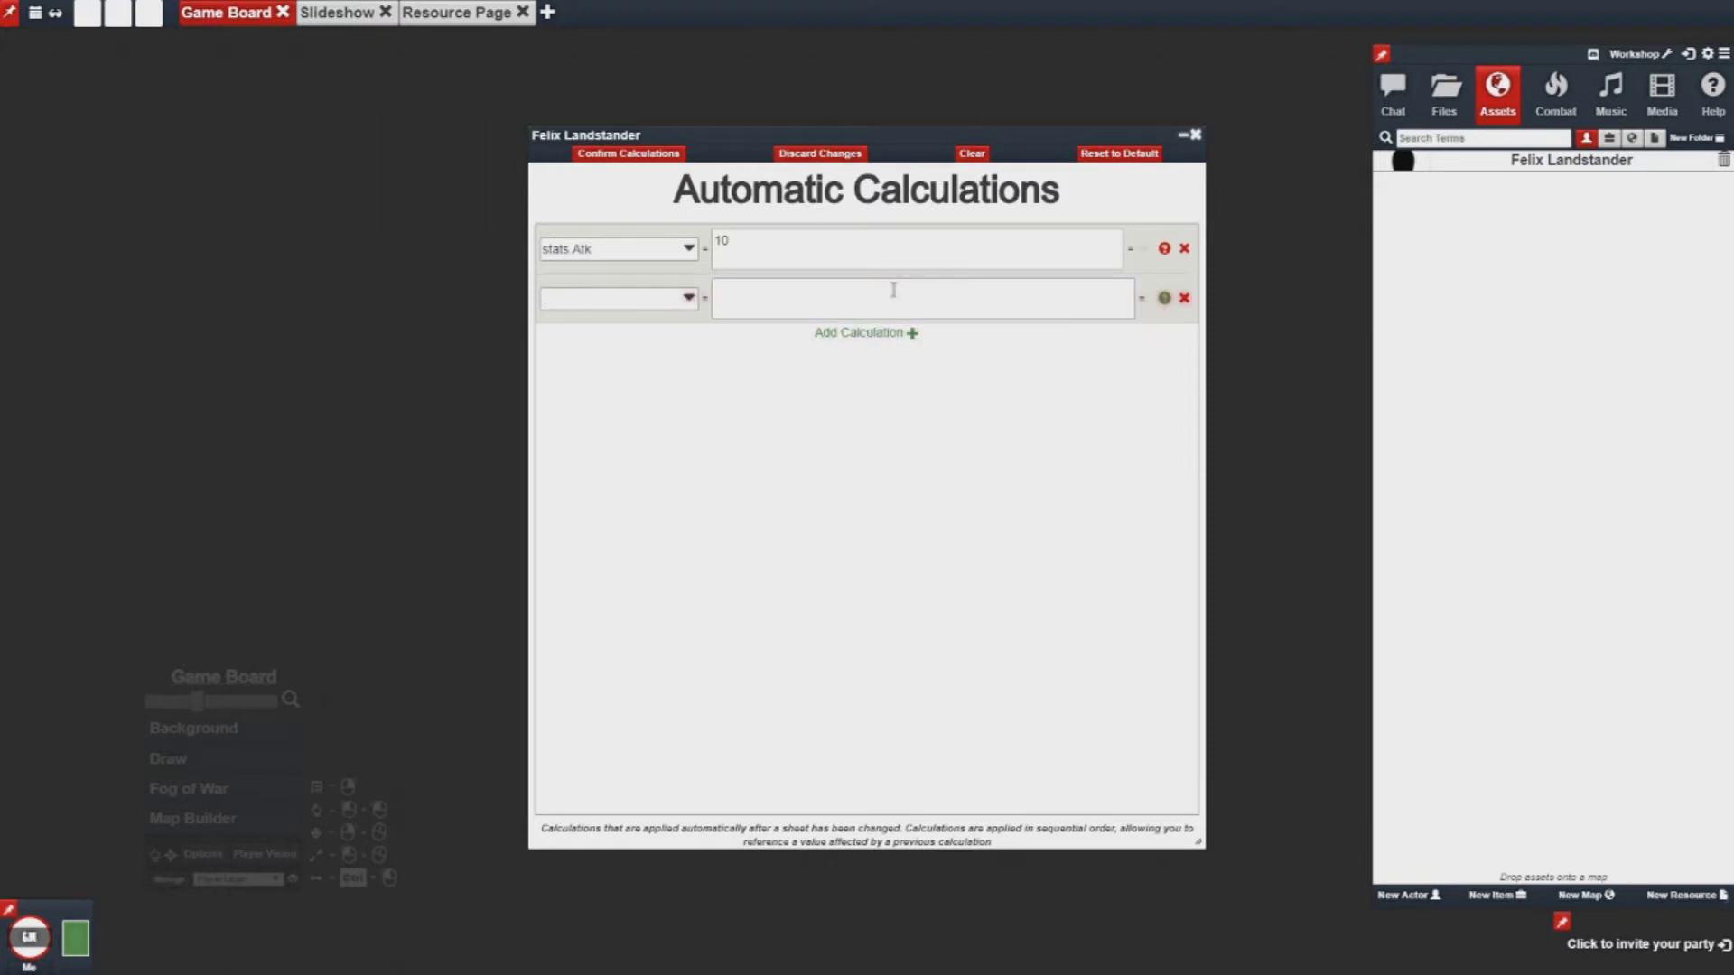
{"action": "left_click", "coordinate": [689, 299]}
{"action": "left_click", "coordinate": [670, 324]}
{"action": "left_click", "coordinate": [1118, 361]}
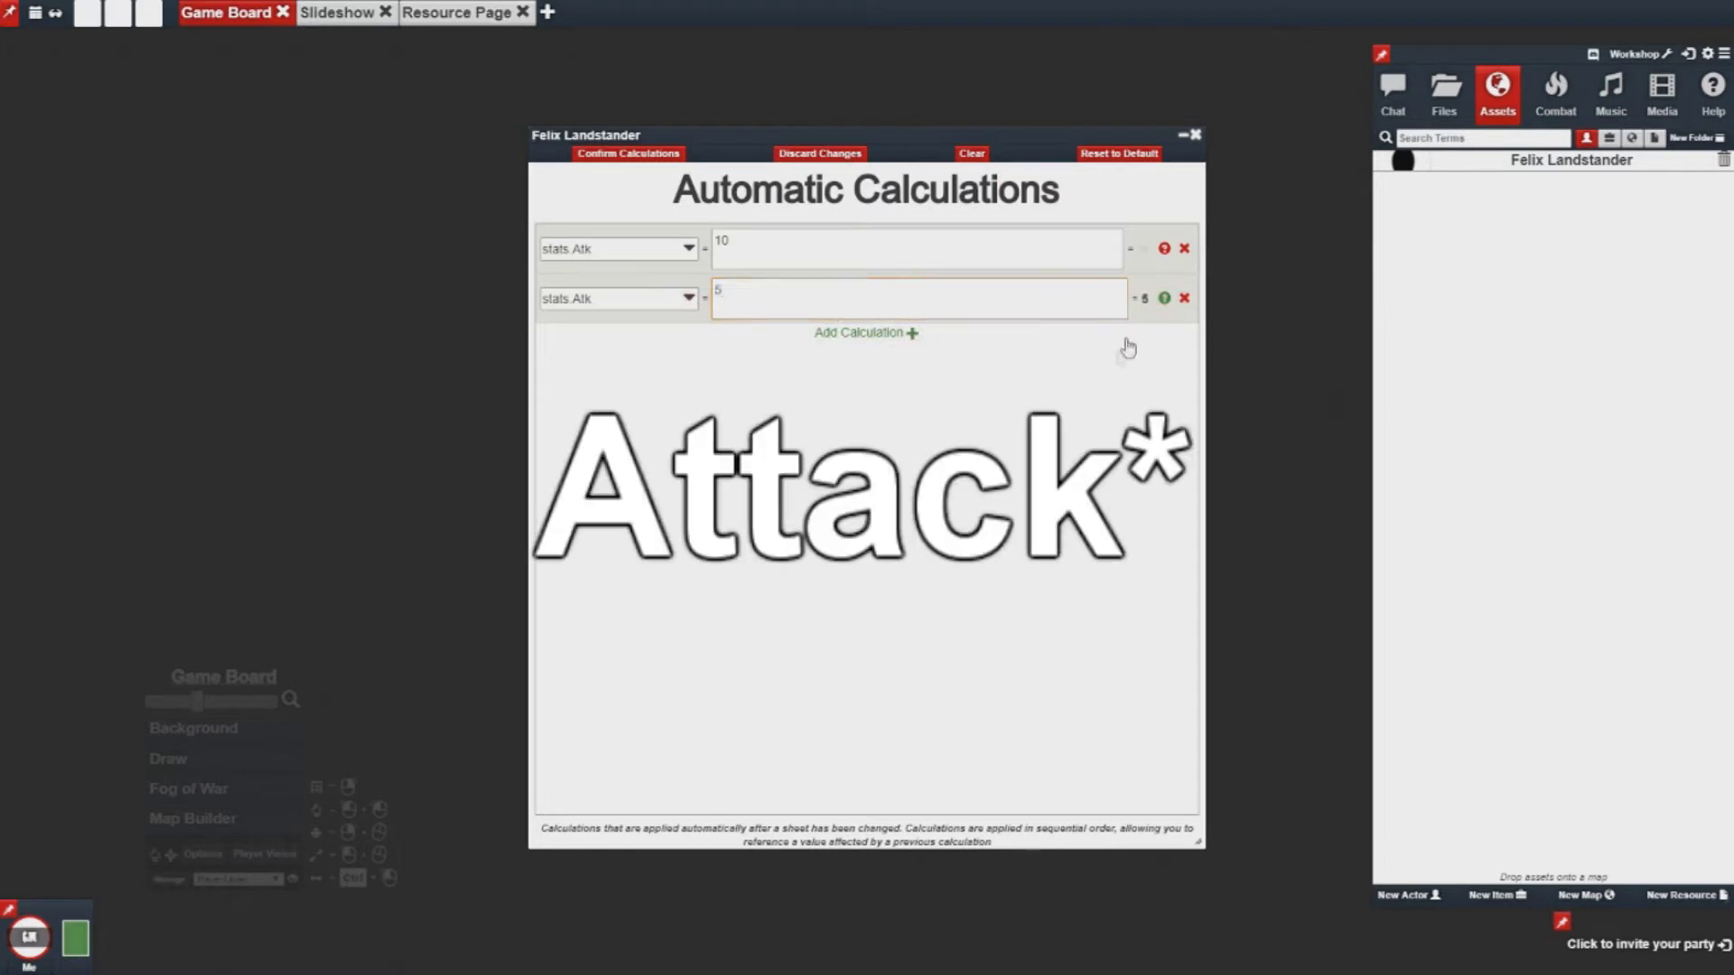
{"action": "left_click", "coordinate": [1163, 299]}
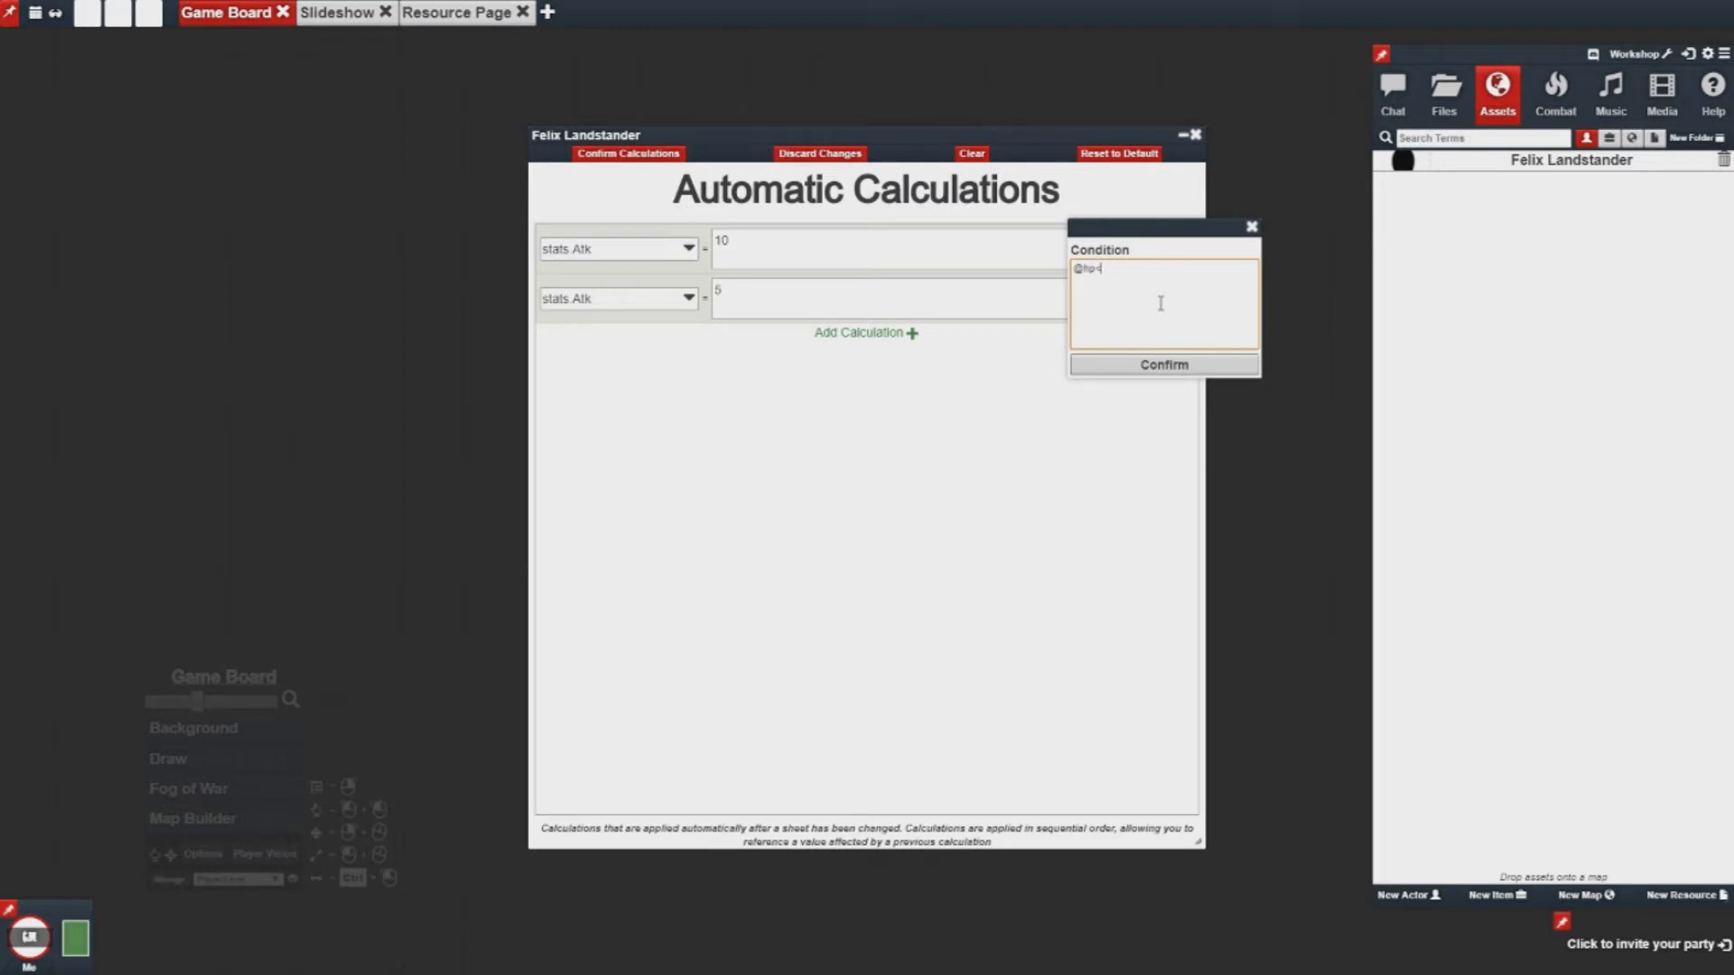
{"action": "type", "text": "@hp<5"}
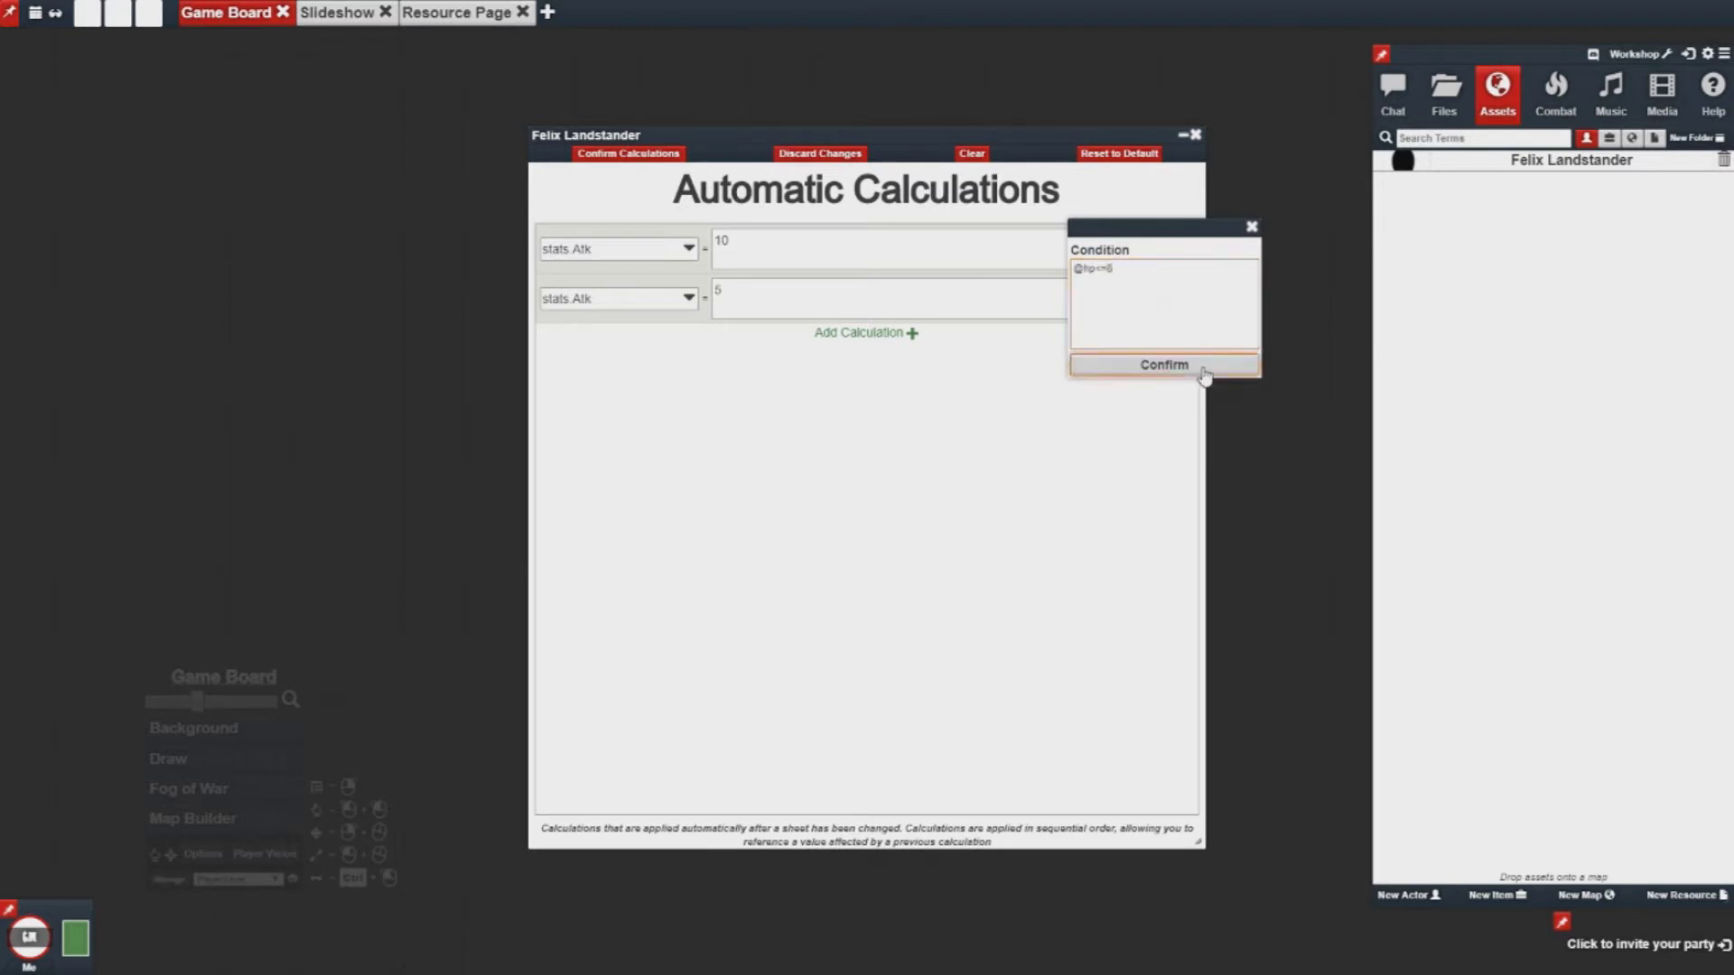
{"action": "left_click", "coordinate": [1164, 366]}
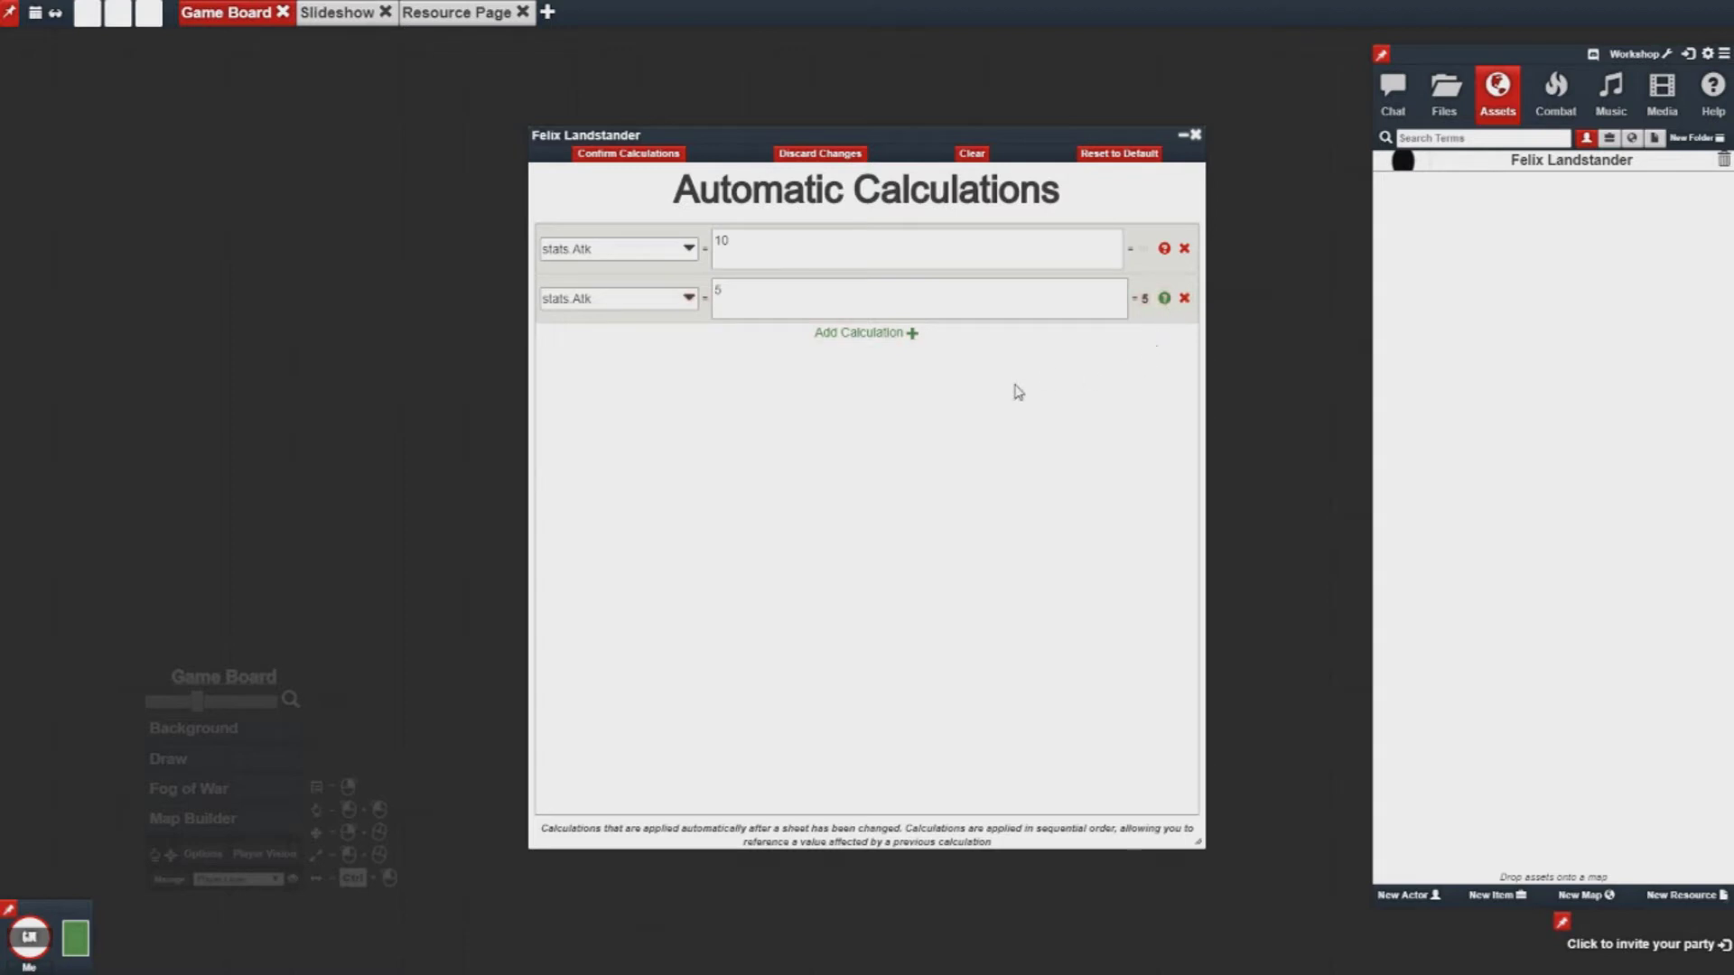
{"action": "left_click", "coordinate": [638, 159]}
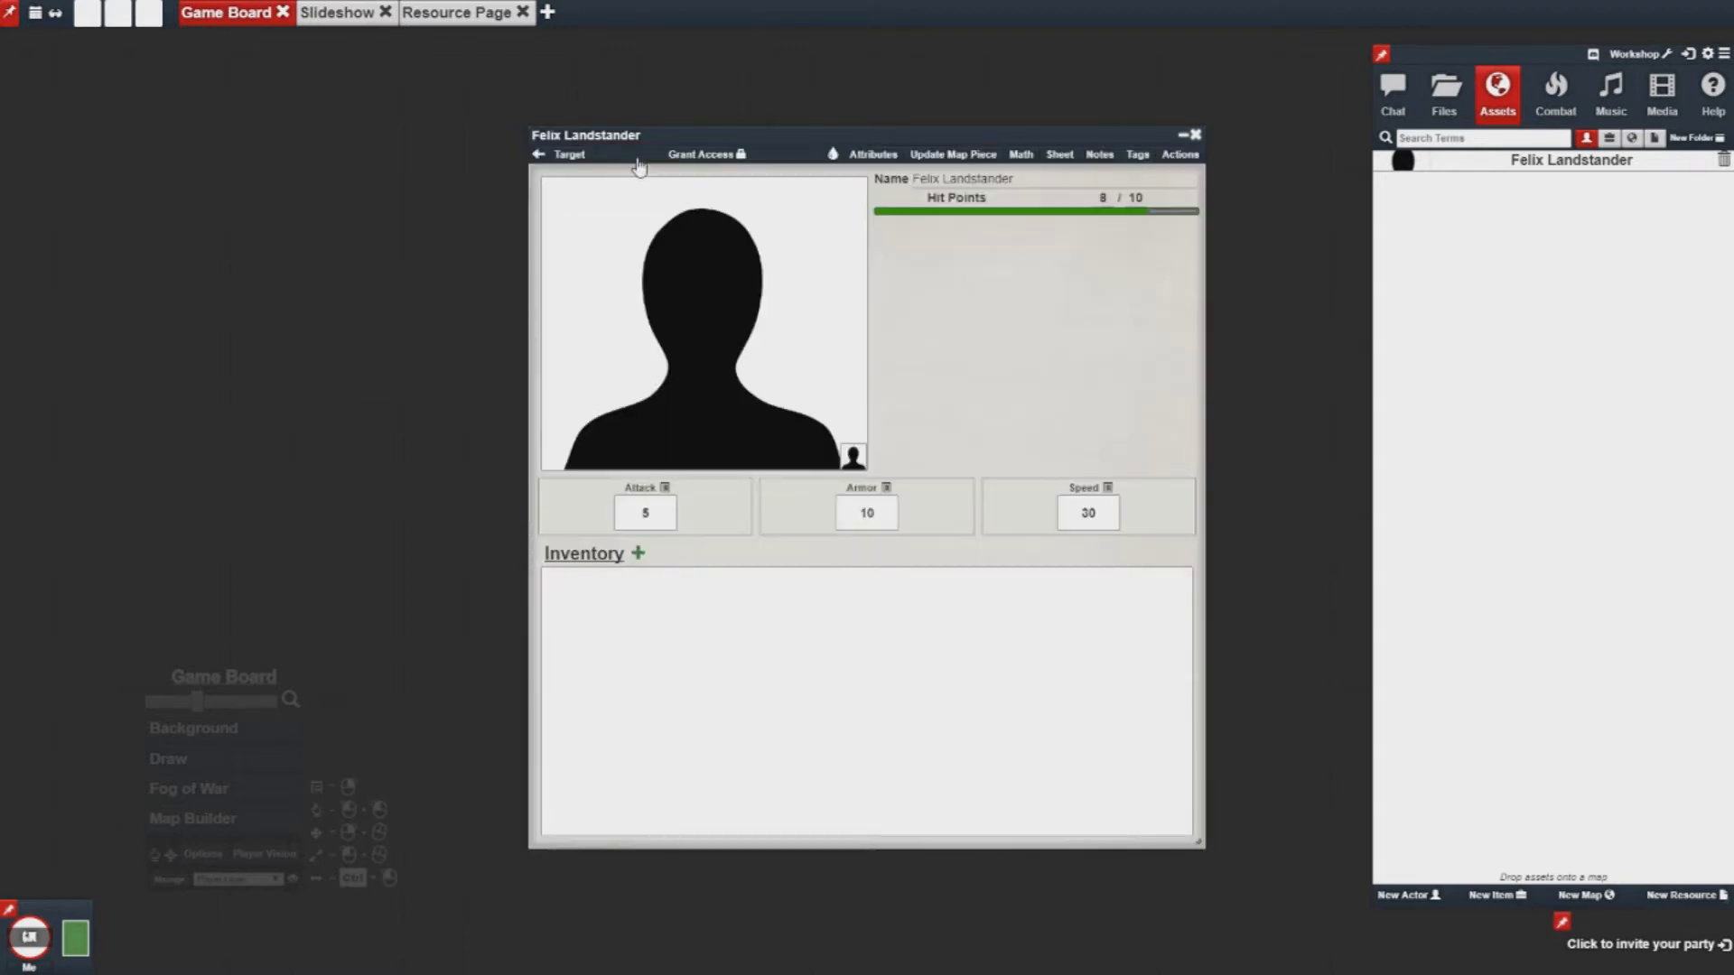
Try to set the Attack stat to 10 directly on the character sheet
{"action": "double_click", "coordinate": [663, 521]}
{"action": "key", "text": "BackSpace"}
{"action": "type", "text": "10"}
{"action": "left_click", "coordinate": [710, 525]}
{"action": "type", "text": "0"}
{"action": "double_click", "coordinate": [647, 514]}
{"action": "type", "text": "10"}
Set the character's current hit points to 9
{"action": "double_click", "coordinate": [1103, 198]}
{"action": "type", "text": "9"}
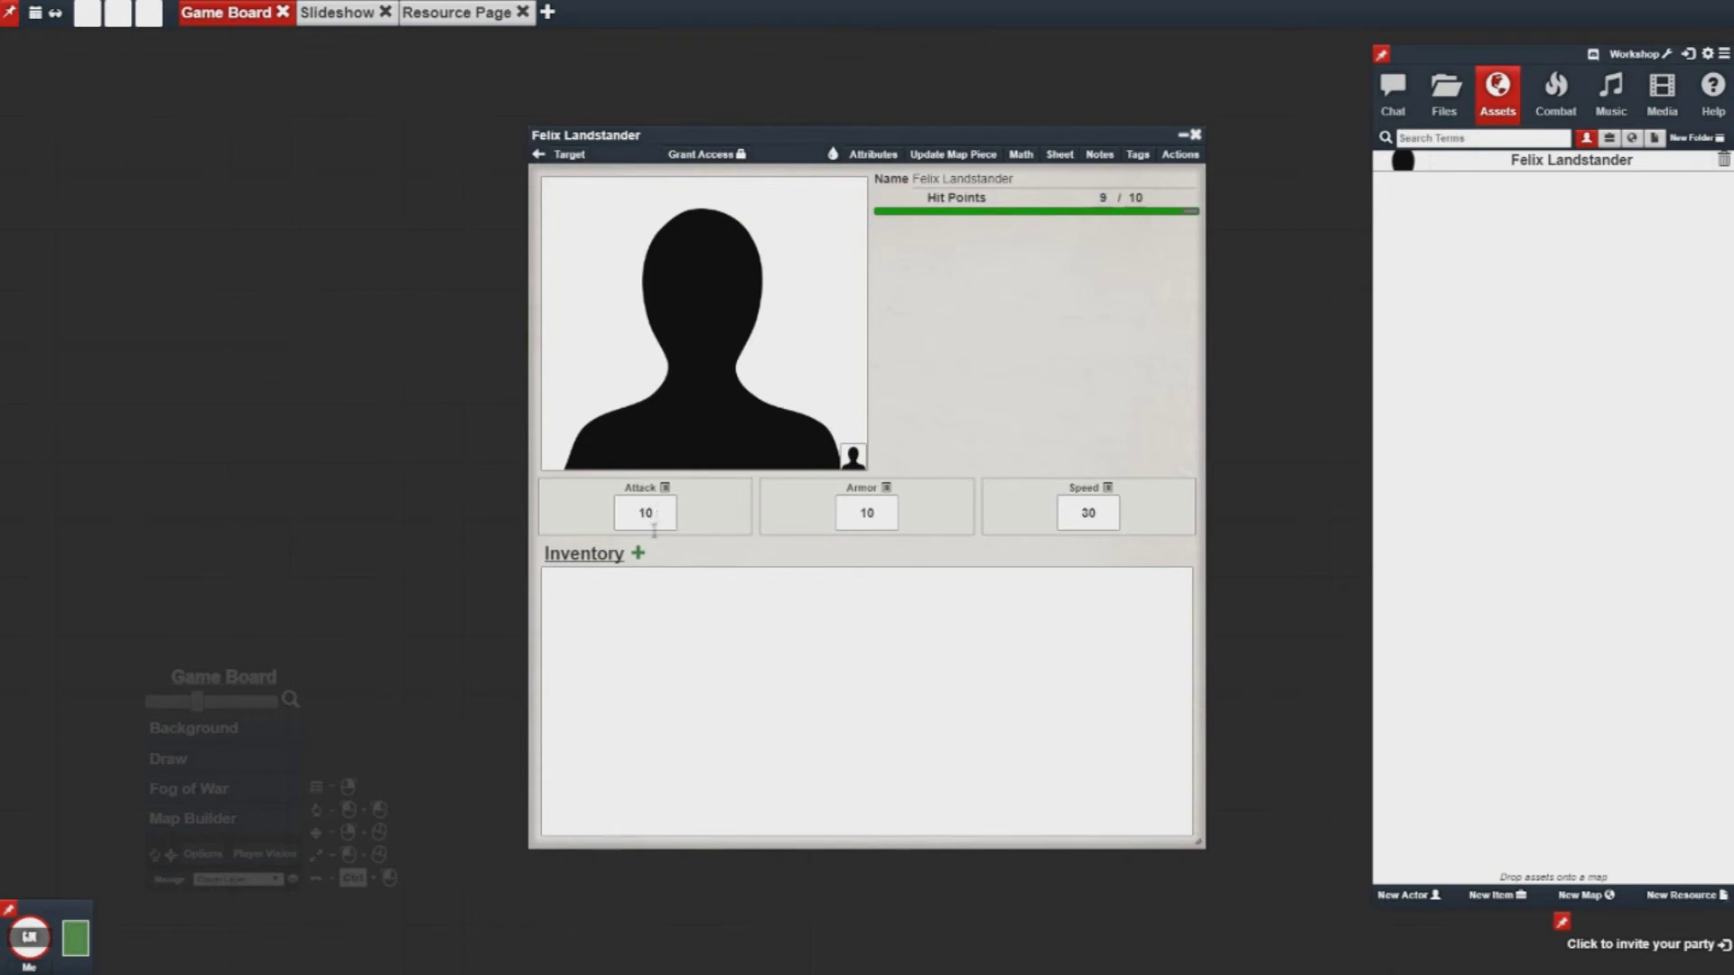